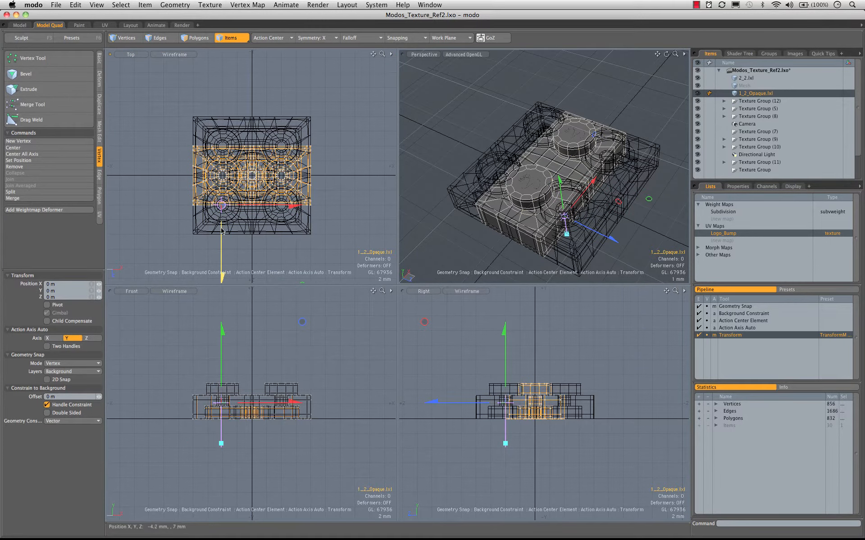
# Step: Turn off geometry snapping and the background constraint, and move the 1_2_Opaque brick -4 mm along Z
pyautogui.moveTo(220, 235); pyautogui.dragTo(220, 203)
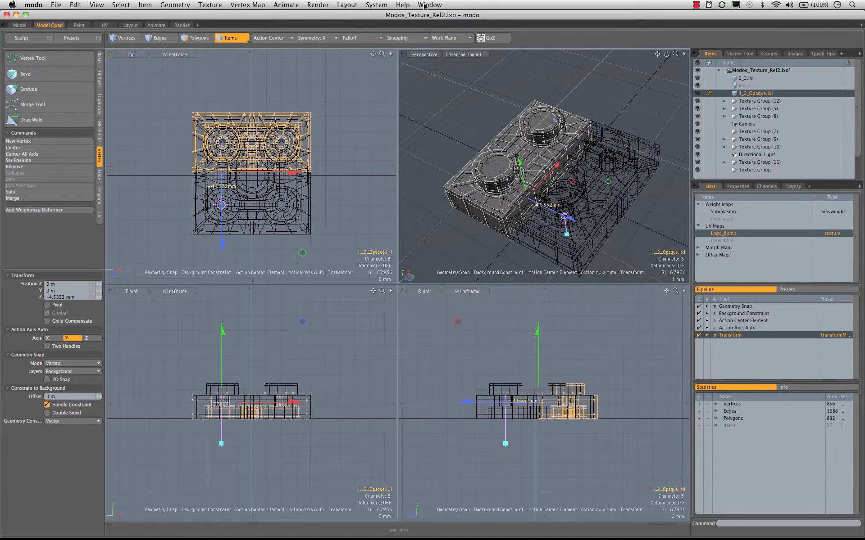
pyautogui.press('super+z')
pyautogui.click(406, 39)
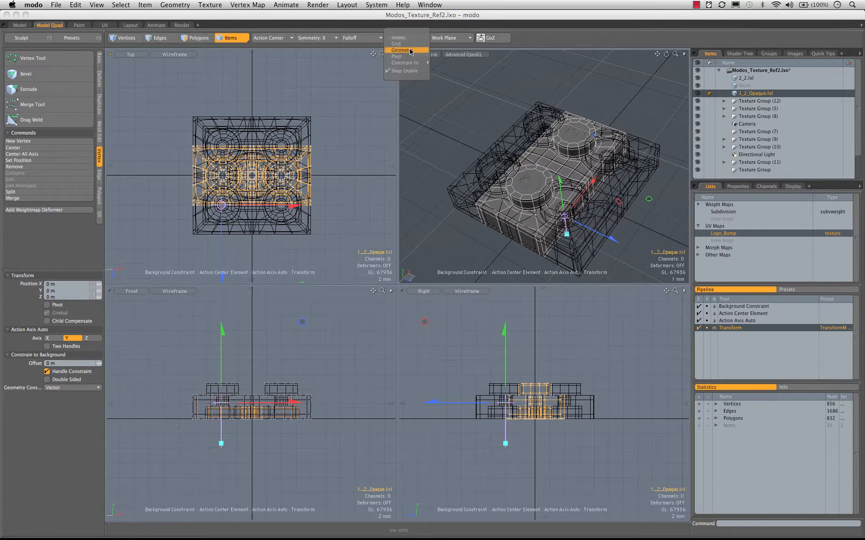
pyautogui.moveTo(396, 63)
pyautogui.click(446, 63)
pyautogui.moveTo(223, 234); pyautogui.dragTo(223, 203)
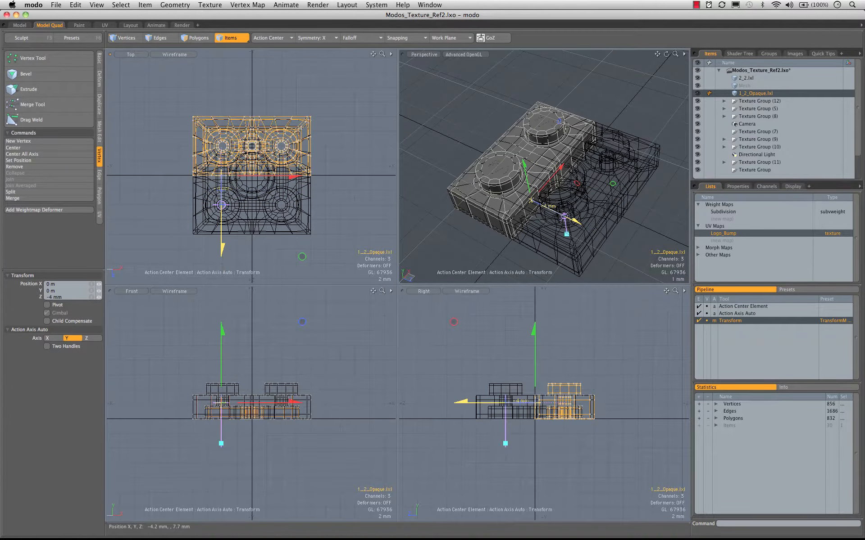
pyautogui.press('space')
# Step: Select the 2_2.lxl plate and turn symmetry off, ready for rotation
pyautogui.click(288, 211)
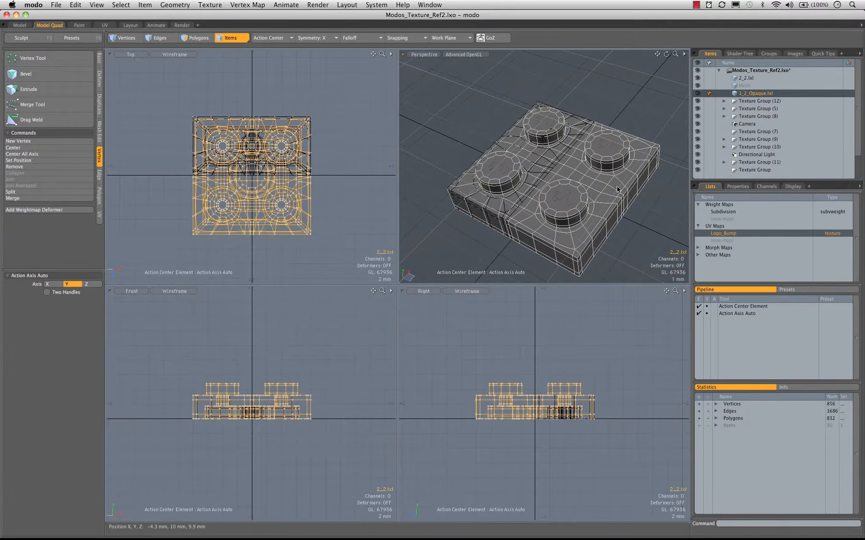
pyautogui.press('w')
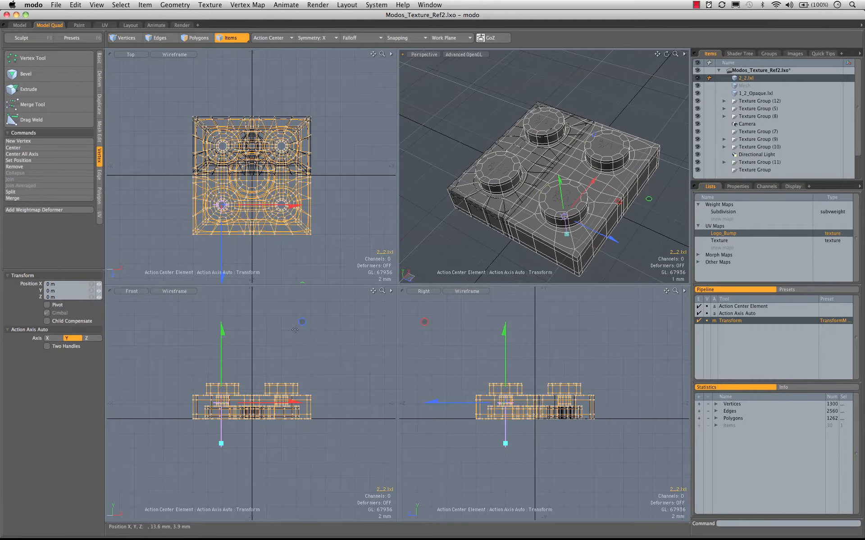
pyautogui.press('e')
pyautogui.click(322, 39)
pyautogui.click(322, 34)
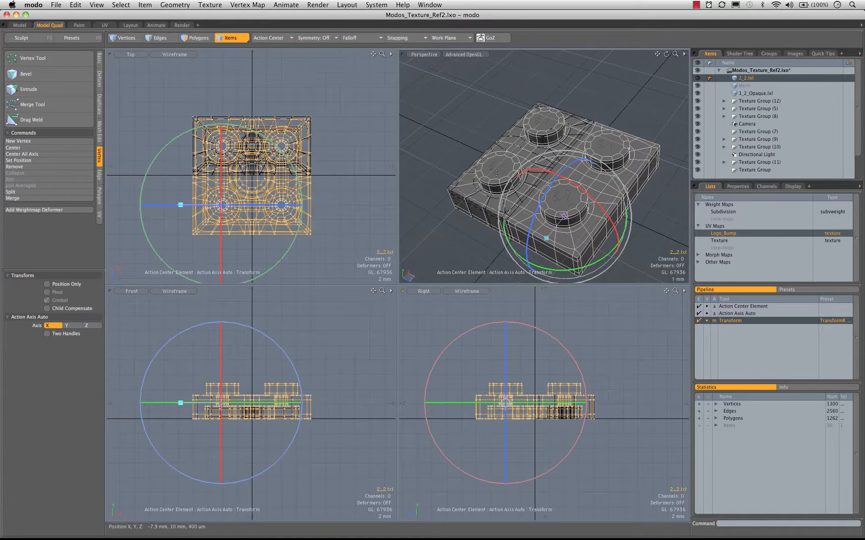
# Step: Set the action center to Automatic and rotate the 2_2.lxl plate 90° about the X axis so it stands upright
pyautogui.press('space')
pyautogui.press('e')
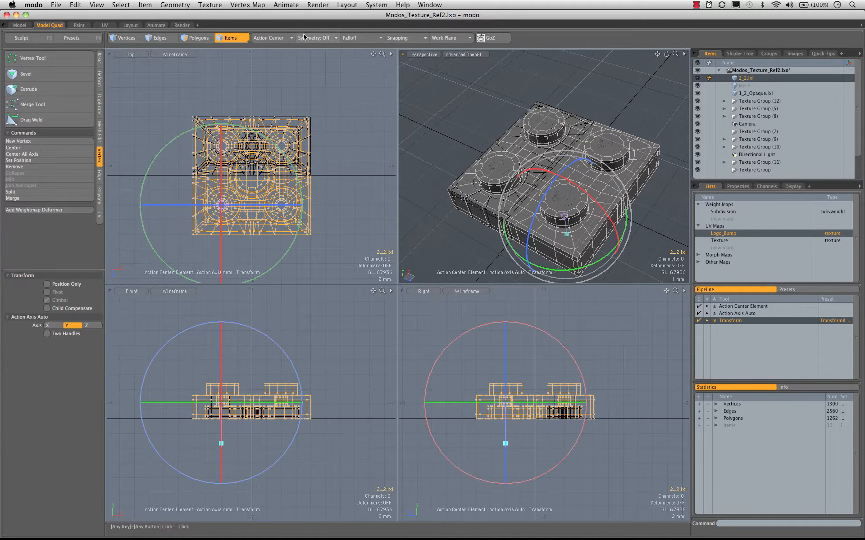
pyautogui.click(271, 38)
pyautogui.click(266, 49)
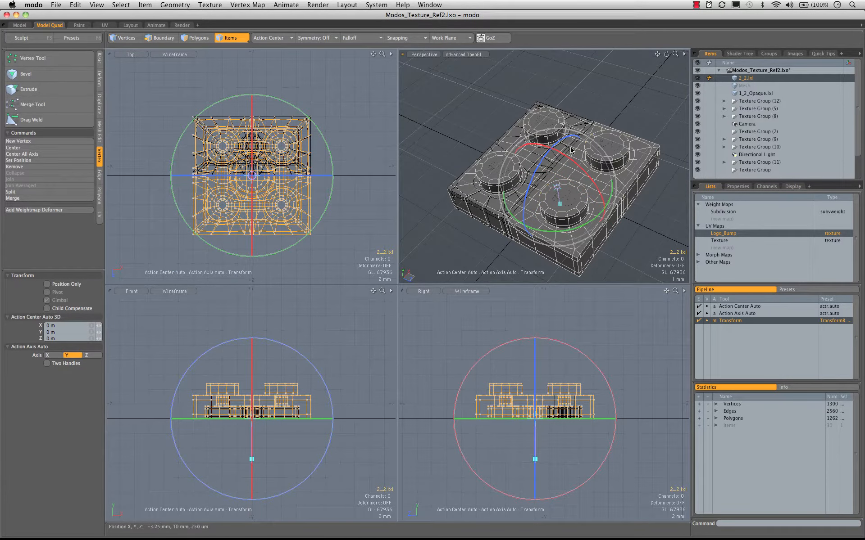
pyautogui.moveTo(573, 163); pyautogui.dragTo(593, 209)
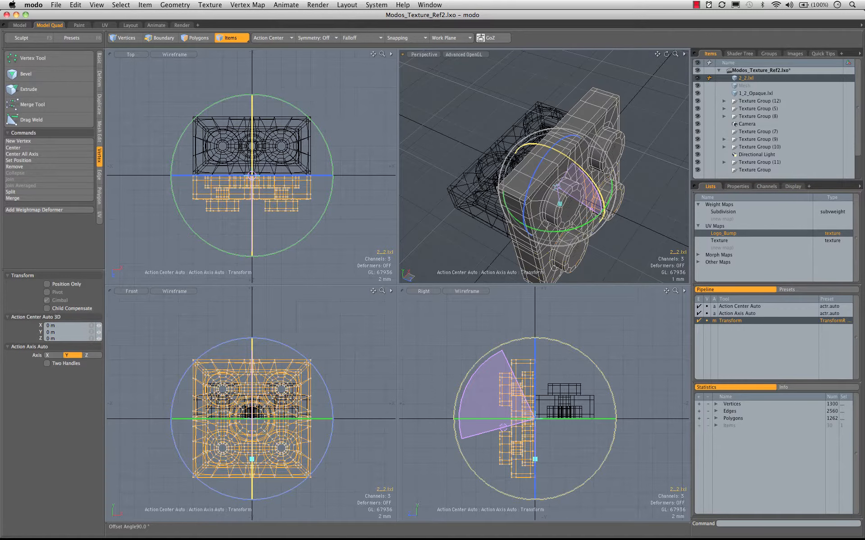
# Step: Move the upright 2_2.lxl plate -4.8 mm in Y and -1.6 mm in Z against the 1_2_Opaque brick
pyautogui.keyDown('alt'); pyautogui.moveTo(600, 220); pyautogui.dragTo(603, 178); pyautogui.keyUp('alt')
pyautogui.press('w')
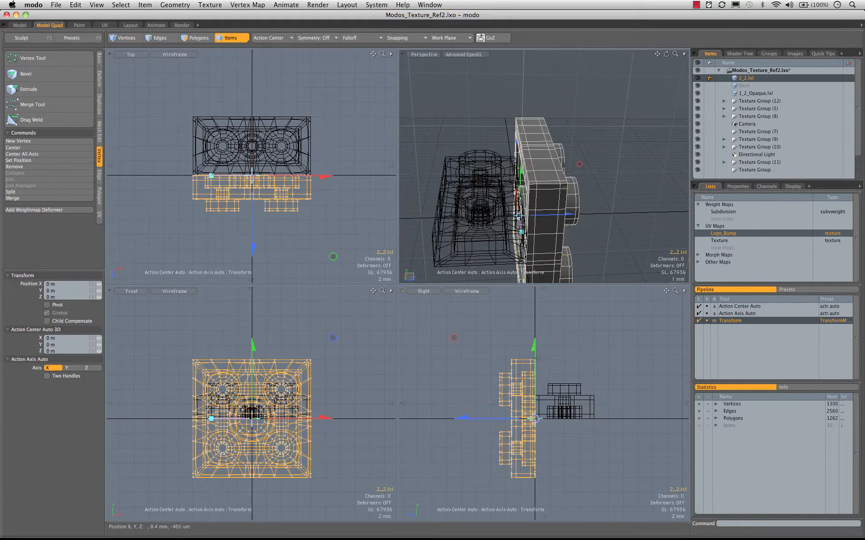
pyautogui.moveTo(533, 348); pyautogui.dragTo(533, 385)
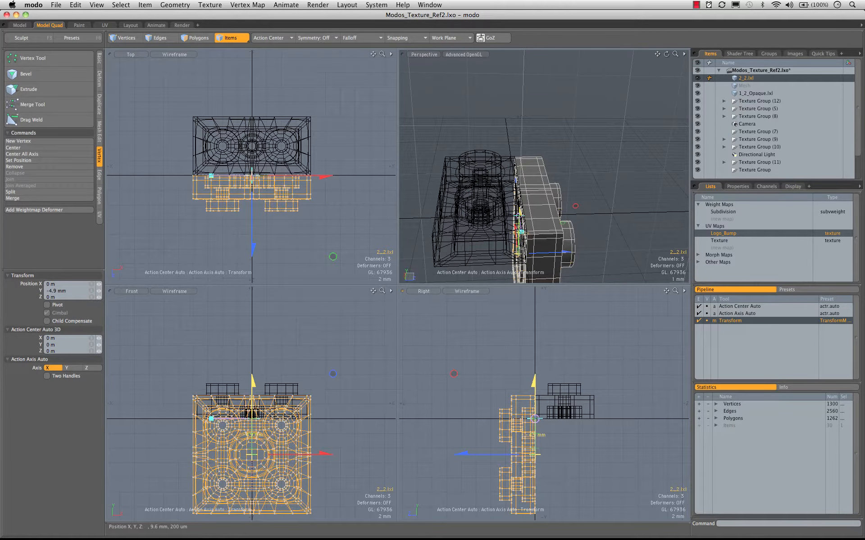
pyautogui.moveTo(534, 385); pyautogui.dragTo(534, 384)
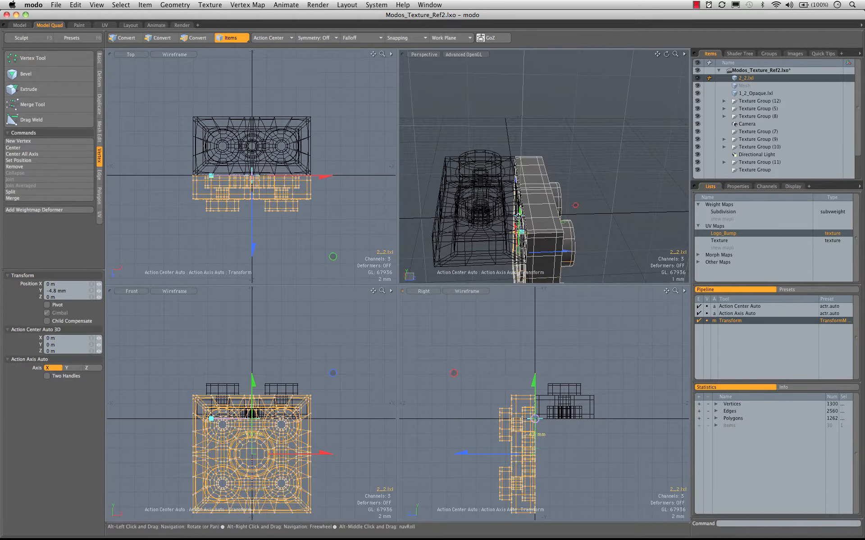
pyautogui.keyDown('alt'); pyautogui.moveTo(563, 246); pyautogui.dragTo(546, 212); pyautogui.keyUp('alt')
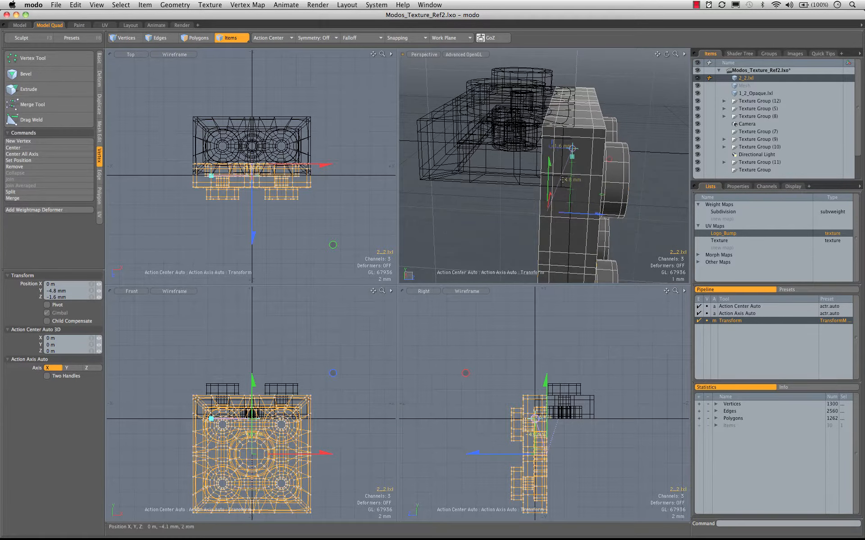
pyautogui.keyDown('alt'); pyautogui.moveTo(588, 132); pyautogui.dragTo(566, 166); pyautogui.keyUp('alt')
pyautogui.press('Escape')
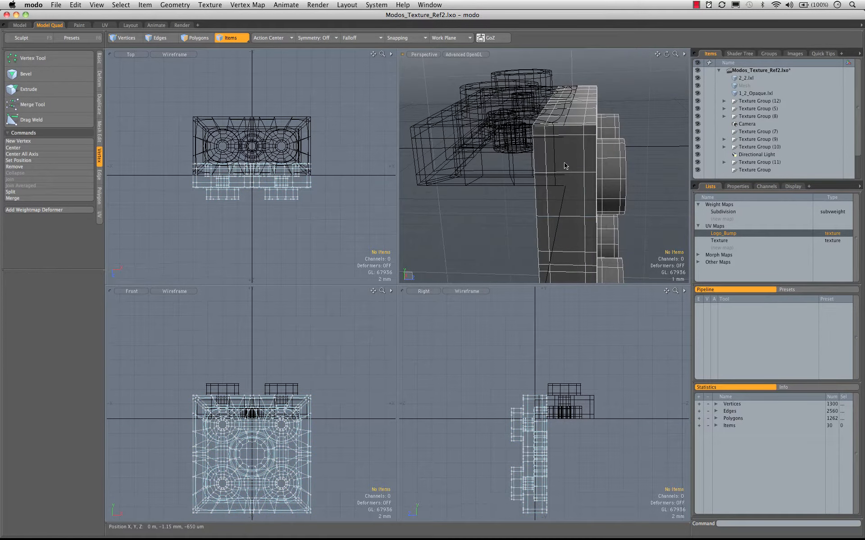
# Step: Loop slice the outer side walls of the upright plate once at 50%
pyautogui.press('3')
pyautogui.click(567, 165)
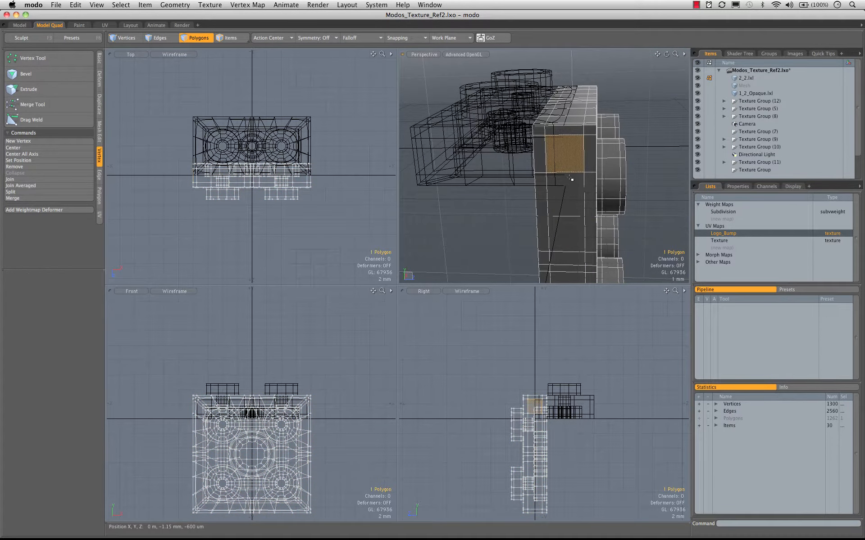
pyautogui.keyDown('shift'); pyautogui.click(570, 182); pyautogui.keyUp('shift')
pyautogui.hotkey('alt', 'c')
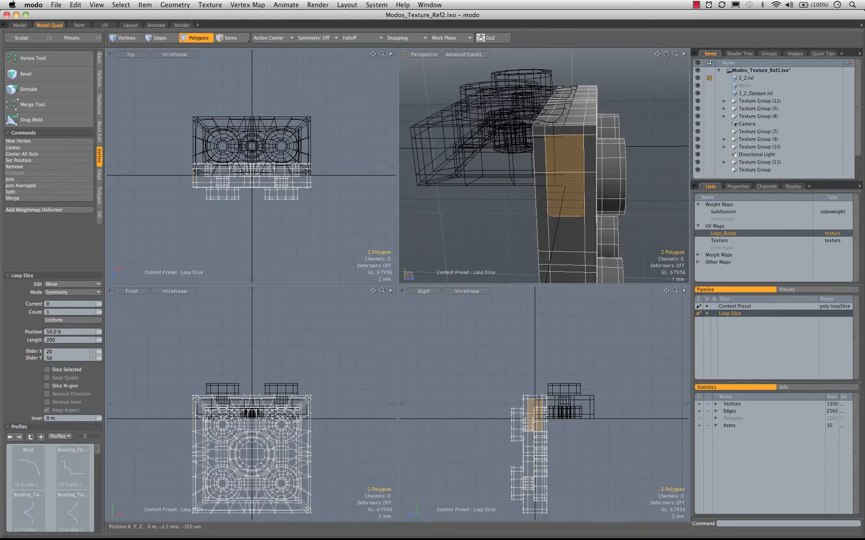
pyautogui.click(569, 183)
pyautogui.keyDown('alt'); pyautogui.moveTo(568, 182); pyautogui.dragTo(584, 183); pyautogui.keyUp('alt')
# Step: Delete the polygon loop on the unstudded half of the upright plate's side walls
pyautogui.press('q')
pyautogui.click(565, 162)
pyautogui.keyDown('shift'); pyautogui.click(568, 188); pyautogui.keyUp('shift')
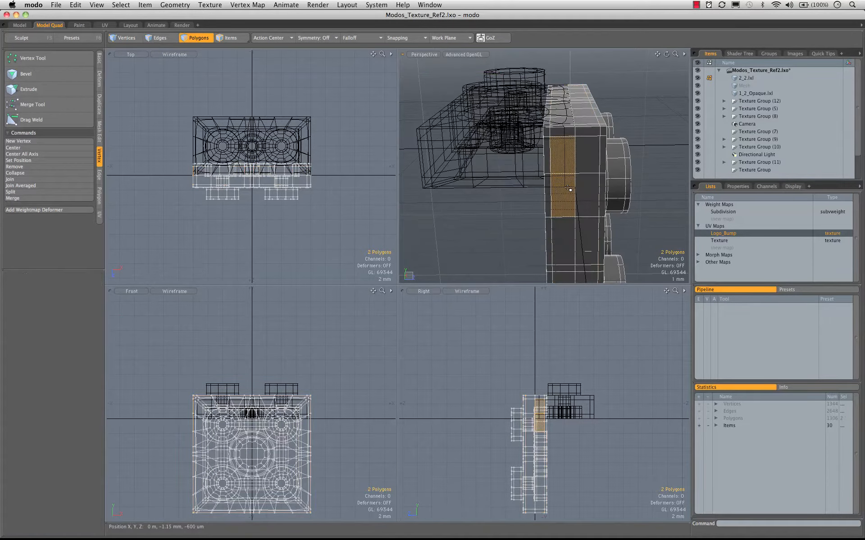
pyautogui.press('l')
pyautogui.press('Delete')
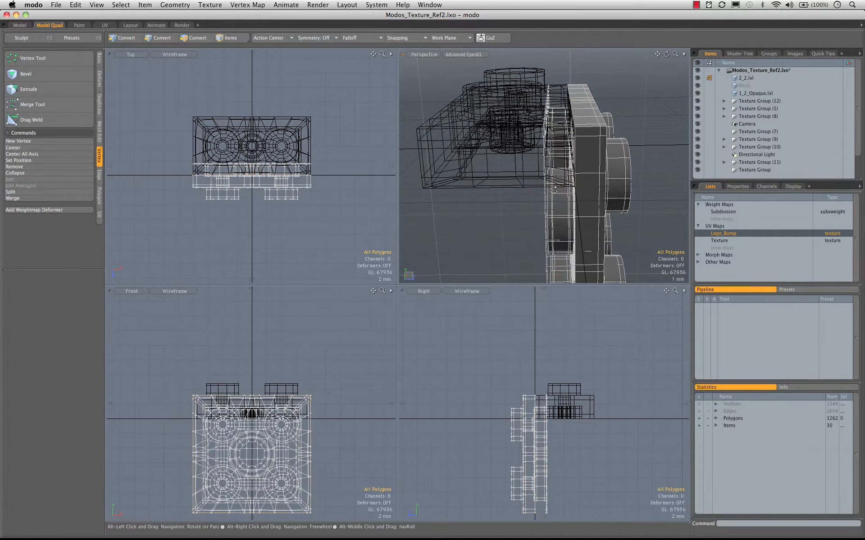
# Step: Delete the detached underside geometry of the upright plate, keeping only its studded shell
pyautogui.keyDown('alt'); pyautogui.moveTo(568, 190); pyautogui.dragTo(568, 219); pyautogui.keyUp('alt')
pyautogui.doubleClick(569, 218)
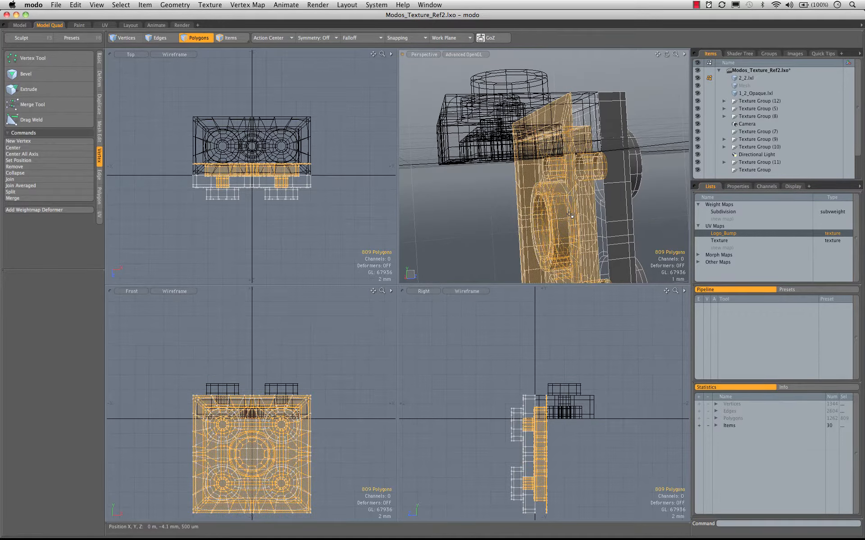
pyautogui.press('Delete')
# Step: Maximize the perspective view and hide the 1_2_Opaque brick, leaving the 2_2.lxl shell shown
pyautogui.keyDown('alt'); pyautogui.moveTo(566, 220); pyautogui.dragTo(623, 147); pyautogui.keyUp('alt')
pyautogui.scroll(3, 623, 146)
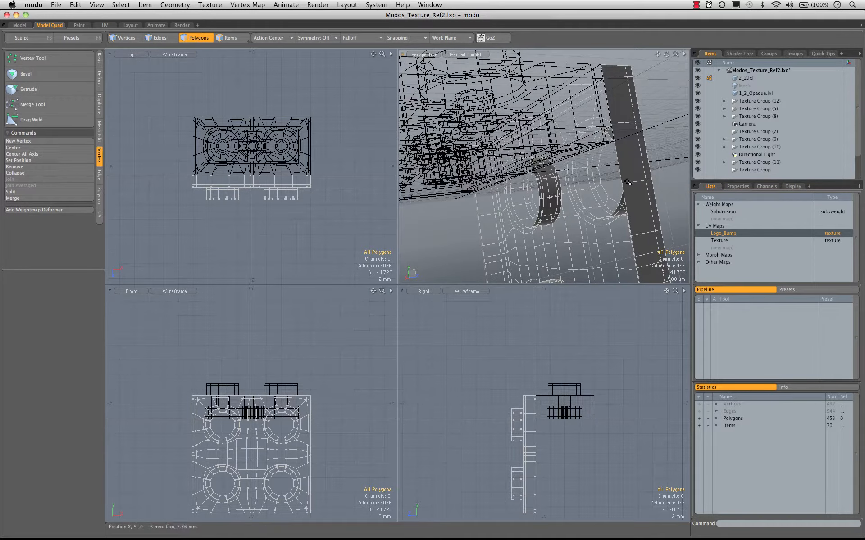
pyautogui.press('0')
pyautogui.keyDown('alt'); pyautogui.moveTo(586, 178); pyautogui.dragTo(511, 329); pyautogui.keyUp('alt')
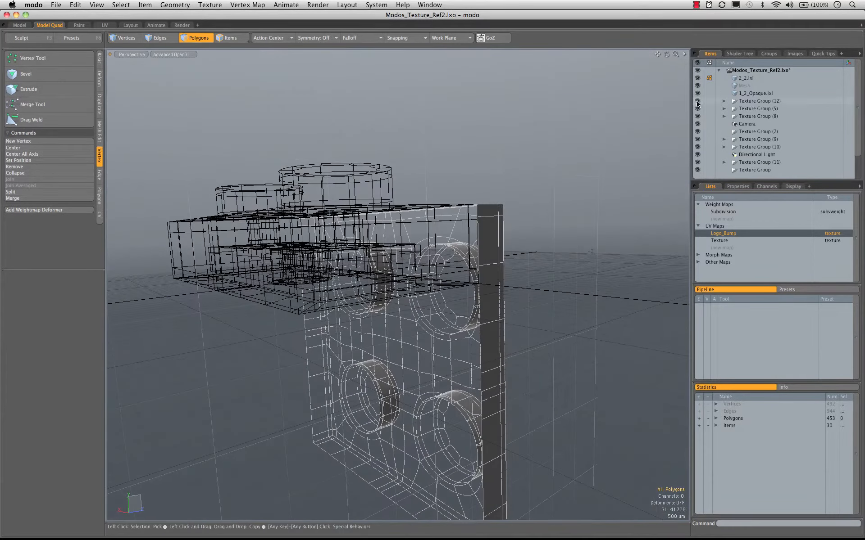
pyautogui.click(698, 78)
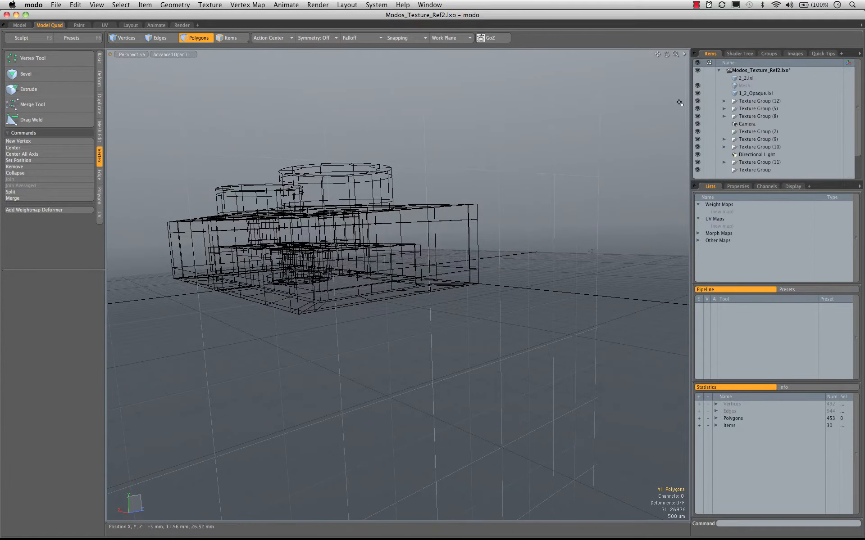
pyautogui.click(698, 78)
pyautogui.click(697, 87)
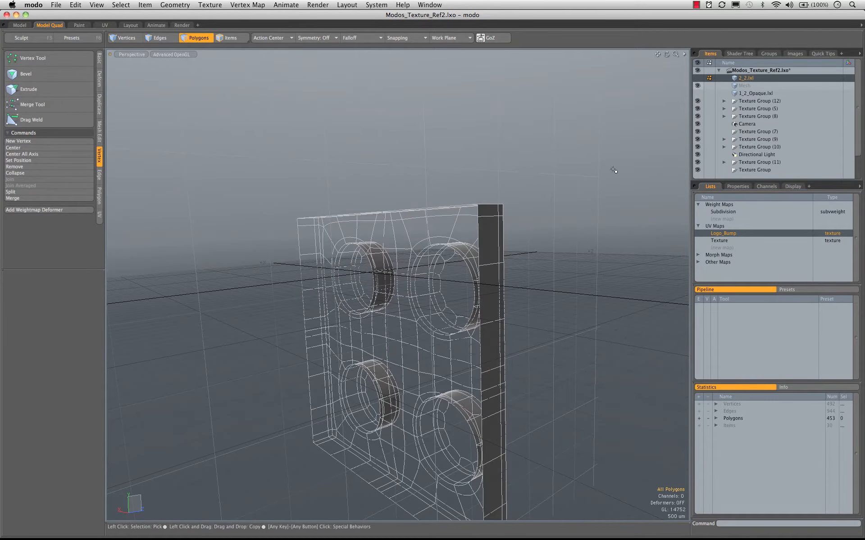
# Step: Loop slice the polygon band around the shell's side walls in Free mode, at 4% close to the open rim
pyautogui.keyDown('alt'); pyautogui.moveTo(613, 171); pyautogui.dragTo(531, 198); pyautogui.keyUp('alt')
pyautogui.keyDown('ctrl'); pyautogui.keyDown('alt'); pyautogui.moveTo(468, 225); pyautogui.dragTo(493, 220); pyautogui.keyUp('alt'); pyautogui.keyUp('ctrl')
pyautogui.press('2')
pyautogui.doubleClick(474, 212)
pyautogui.press('3')
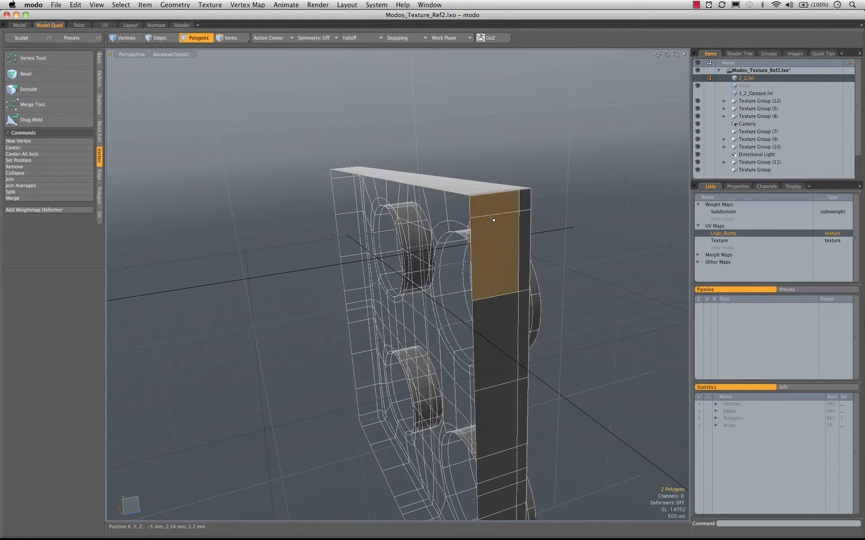
pyautogui.press('l')
pyautogui.hotkey('alt', 'c')
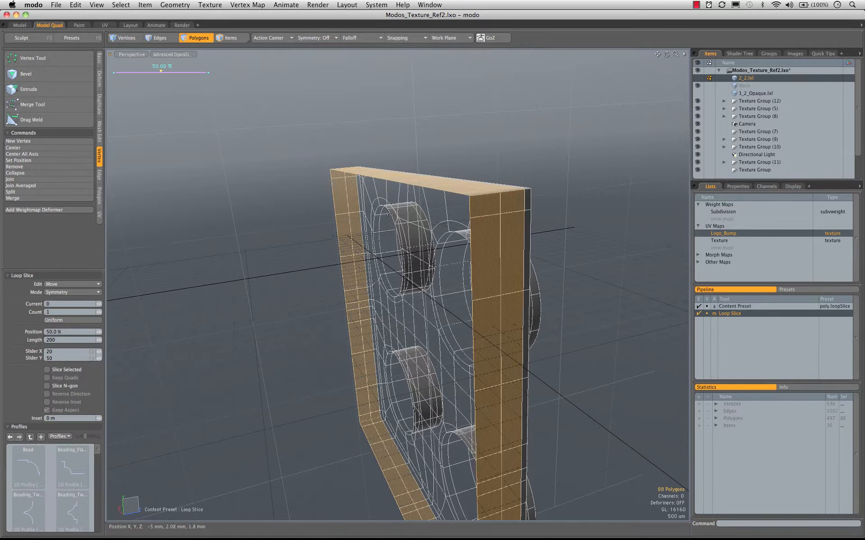
pyautogui.click(96, 293)
pyautogui.click(94, 283)
pyautogui.moveTo(389, 221); pyautogui.dragTo(339, 220)
pyautogui.press('Escape')
pyautogui.press('Escape')
# Step: Bridge the two opposite vertical boundary edge rows across the shell's open back, leaving out the top and bottom rim edges
pyautogui.keyDown('alt'); pyautogui.moveTo(468, 239); pyautogui.dragTo(523, 218); pyautogui.keyUp('alt')
pyautogui.press('2')
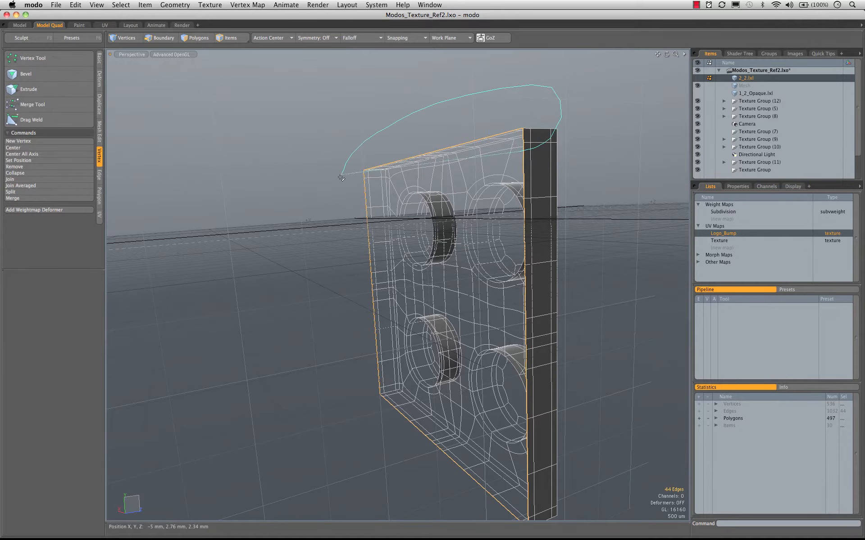
pyautogui.keyDown('ctrl'); pyautogui.moveTo(341, 177); pyautogui.dragTo(350, 198, button='right'); pyautogui.keyUp('ctrl')
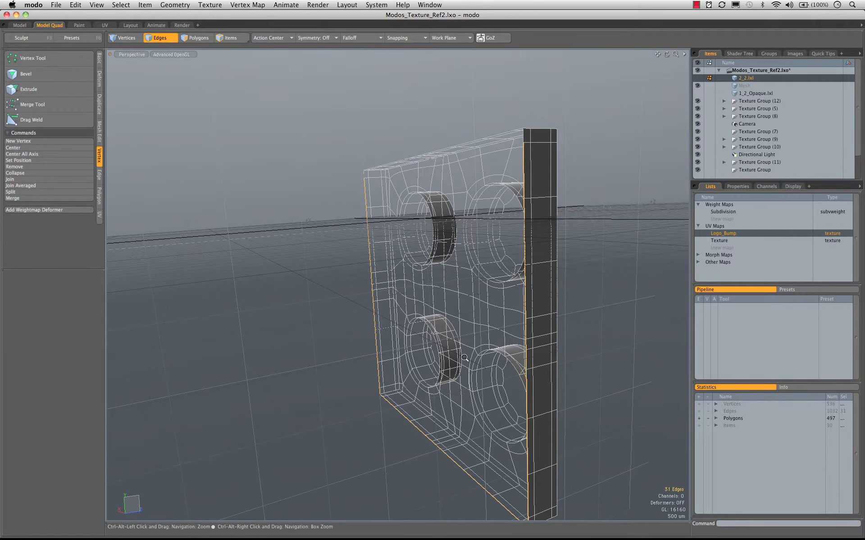
pyautogui.keyDown('alt'); pyautogui.moveTo(383, 340); pyautogui.dragTo(375, 348); pyautogui.keyUp('alt')
pyautogui.moveTo(376, 354)
pyautogui.keyDown('ctrl'); pyautogui.mouseDown(button='right')
pyautogui.moveTo(349, 457)
pyautogui.moveTo(522, 464)
pyautogui.moveTo(527, 347)
pyautogui.mouseUp(button='right'); pyautogui.keyUp('ctrl')
pyautogui.keyDown('alt'); pyautogui.moveTo(527, 344); pyautogui.dragTo(520, 347); pyautogui.keyUp('alt')
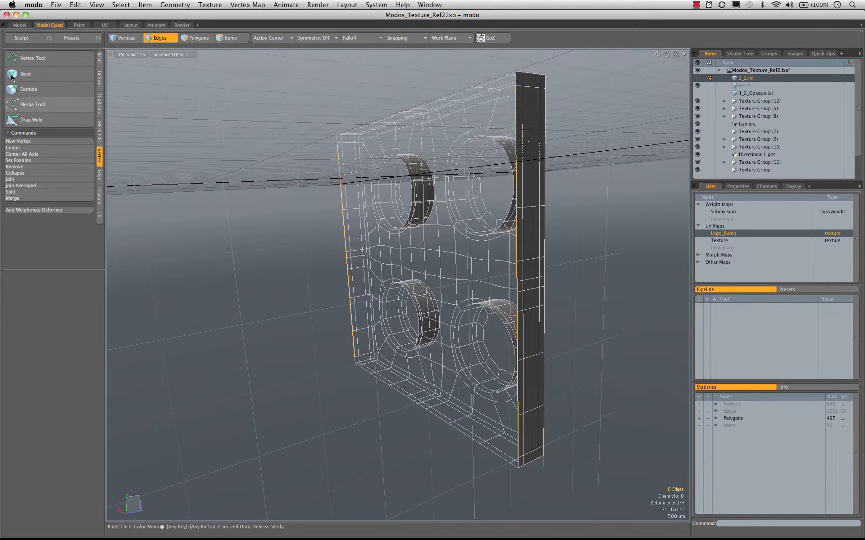
pyautogui.press('2')
pyautogui.click(27, 104)
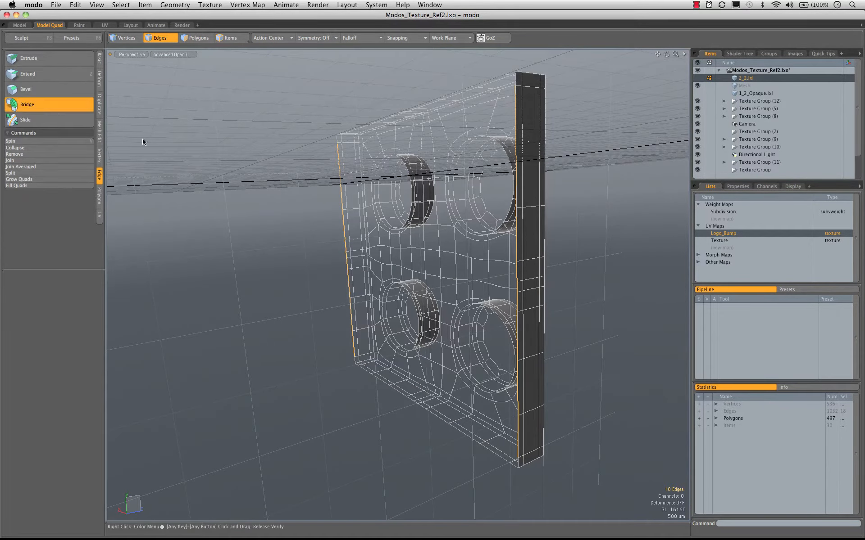
pyautogui.keyDown('alt'); pyautogui.moveTo(324, 216); pyautogui.dragTo(388, 251); pyautogui.keyUp('alt')
pyautogui.press('space')
# Step: Loop slice the bridged back face in Symmetry mode with two pairs of cuts, one near its outer edges and one at 43%
pyautogui.press('3')
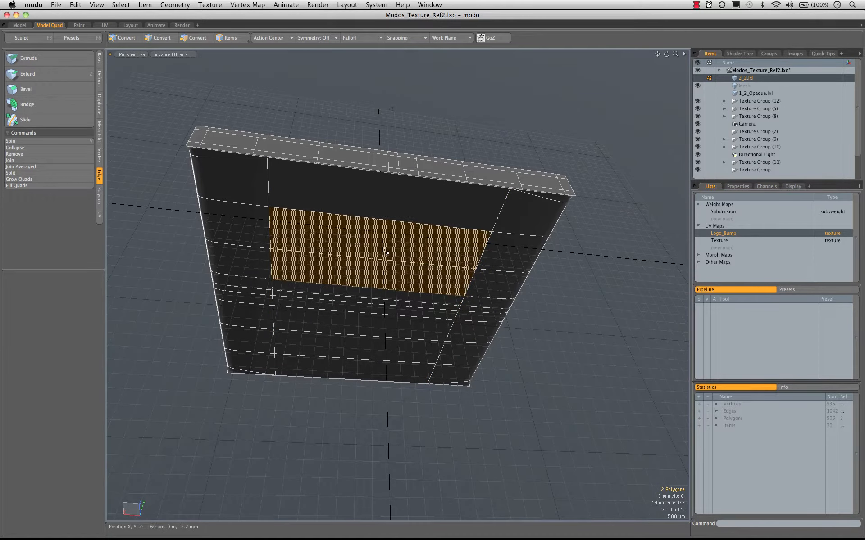
pyautogui.hotkey('alt', 'c')
pyautogui.click(385, 249)
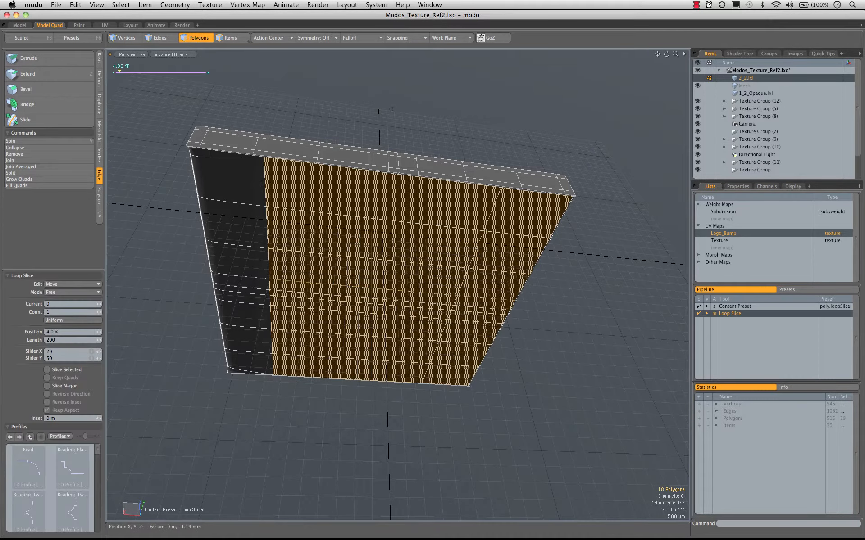
pyautogui.click(72, 292)
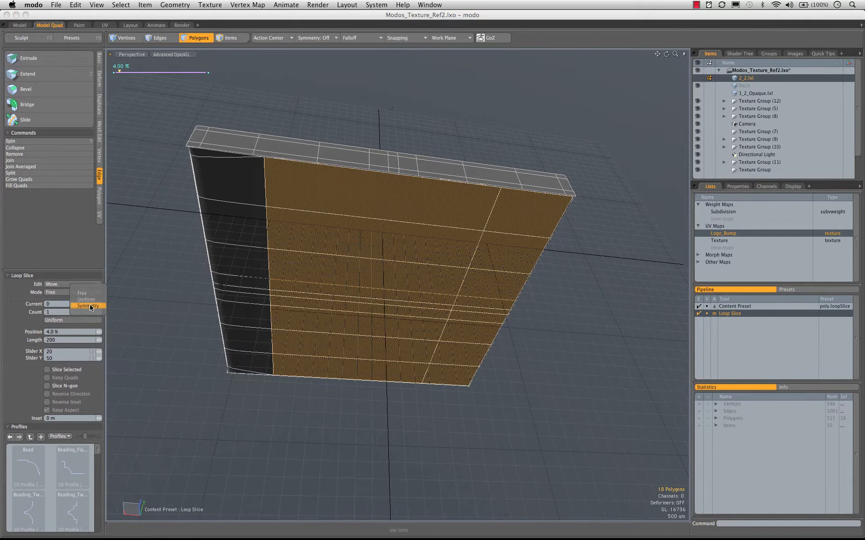
pyautogui.click(81, 301)
pyautogui.click(100, 313)
pyautogui.moveTo(302, 258); pyautogui.dragTo(307, 223)
pyautogui.press('space')
pyautogui.hotkey('alt', 'c')
pyautogui.press('space')
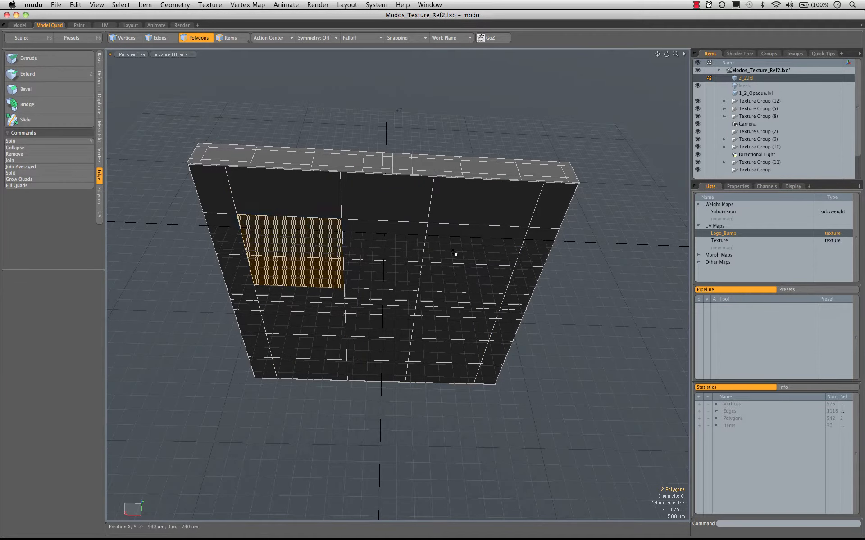
# Step: Loop slice the two wide columns on either side of the back face's center with two uniform cuts each
pyautogui.keyDown('shift'); pyautogui.moveTo(482, 274); pyautogui.dragTo(471, 240); pyautogui.keyUp('shift')
pyautogui.hotkey('alt', 'c')
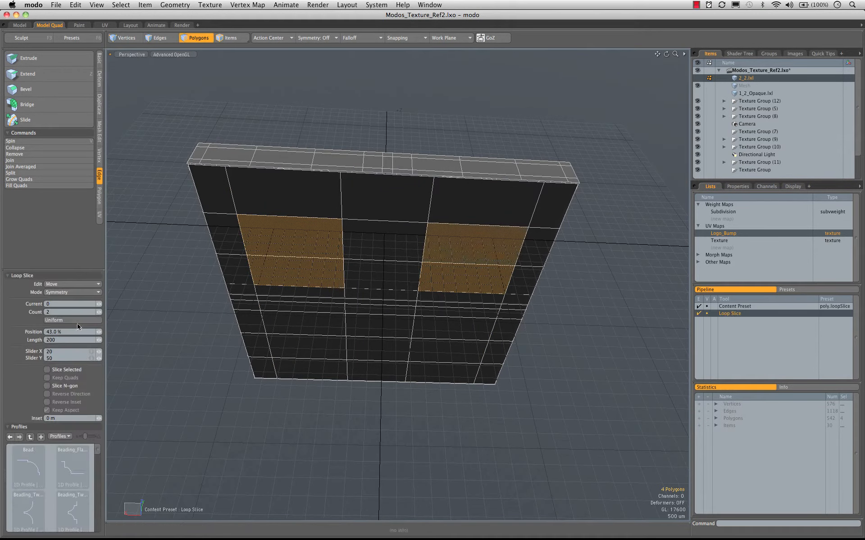
pyautogui.click(77, 321)
pyautogui.click(358, 326)
pyautogui.press('space')
# Step: Loop slice the narrow center column of the back face with two cuts running along its length
pyautogui.moveTo(358, 326); pyautogui.dragTo(386, 300)
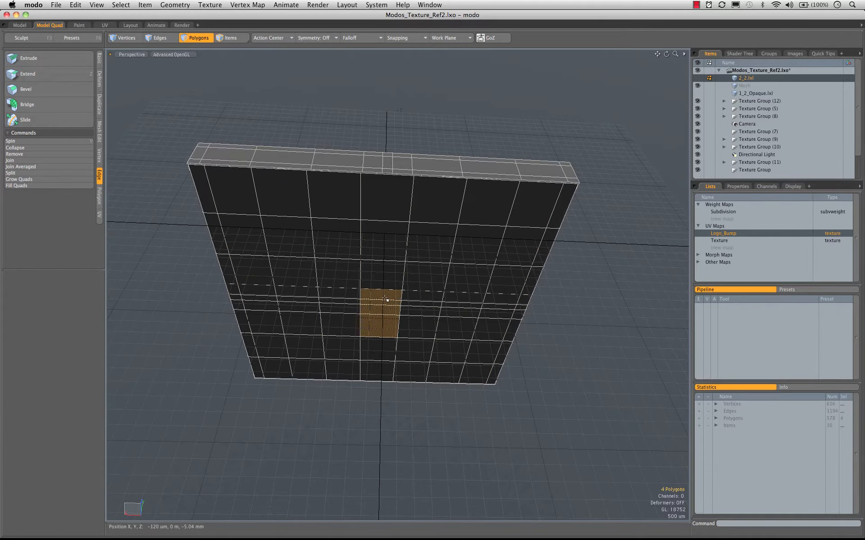
pyautogui.hotkey('alt', 'c')
pyautogui.click(381, 315)
pyautogui.press('space')
# Step: Bridge the paired boundary edges along the back face's top rim, leaving out the short end edges at both corners
pyautogui.scroll(10, 226, 189)
pyautogui.keyDown('alt'); pyautogui.moveTo(315, 234); pyautogui.dragTo(335, 235); pyautogui.keyUp('alt')
pyautogui.press('2')
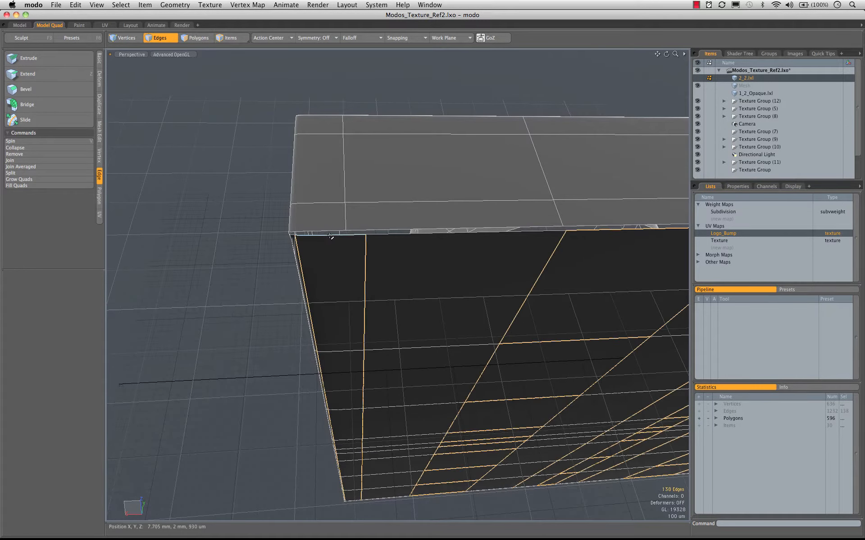
pyautogui.doubleClick(331, 235)
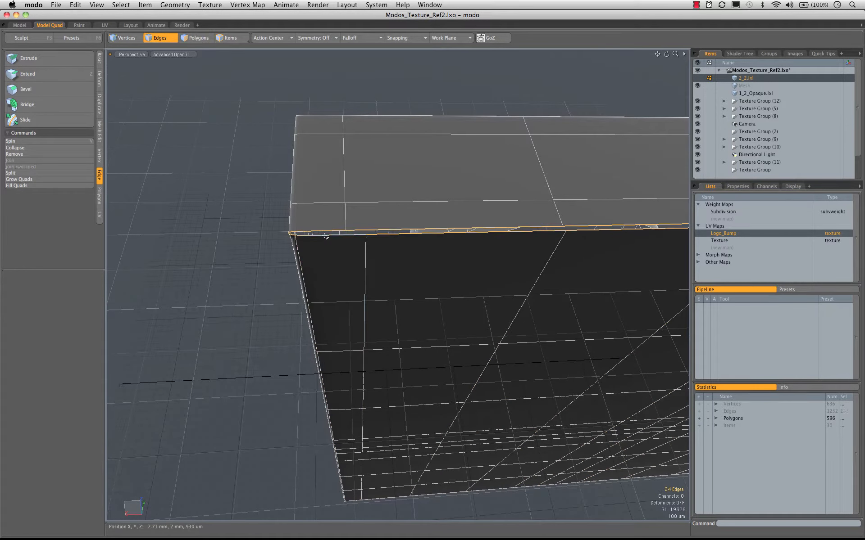
pyautogui.keyDown('shift'); pyautogui.click(301, 235); pyautogui.keyUp('shift')
pyautogui.keyDown('alt'); pyautogui.keyDown('shift'); pyautogui.moveTo(448, 257); pyautogui.dragTo(297, 246); pyautogui.keyUp('shift'); pyautogui.keyUp('alt')
pyautogui.keyDown('alt'); pyautogui.keyDown('shift'); pyautogui.moveTo(483, 243); pyautogui.dragTo(374, 257); pyautogui.keyUp('shift'); pyautogui.keyUp('alt')
pyautogui.keyDown('alt'); pyautogui.keyDown('shift'); pyautogui.moveTo(504, 257); pyautogui.dragTo(205, 264); pyautogui.keyUp('shift'); pyautogui.keyUp('alt')
pyautogui.keyDown('ctrl'); pyautogui.keyDown('alt'); pyautogui.moveTo(496, 247); pyautogui.dragTo(576, 232); pyautogui.keyUp('alt'); pyautogui.keyUp('ctrl')
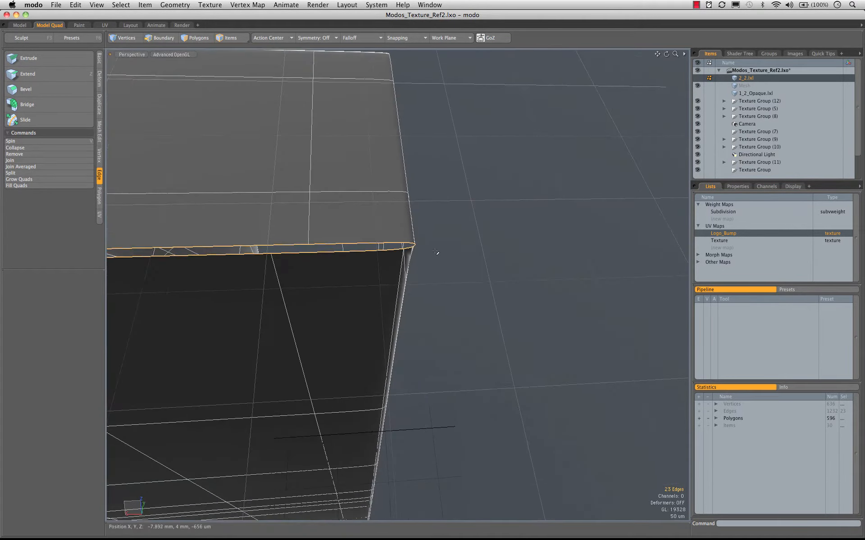
pyautogui.keyDown('ctrl'); pyautogui.keyDown('alt'); pyautogui.moveTo(450, 252); pyautogui.dragTo(342, 275); pyautogui.keyUp('alt'); pyautogui.keyUp('ctrl')
pyautogui.keyDown('alt'); pyautogui.moveTo(356, 324); pyautogui.dragTo(451, 303); pyautogui.keyUp('alt')
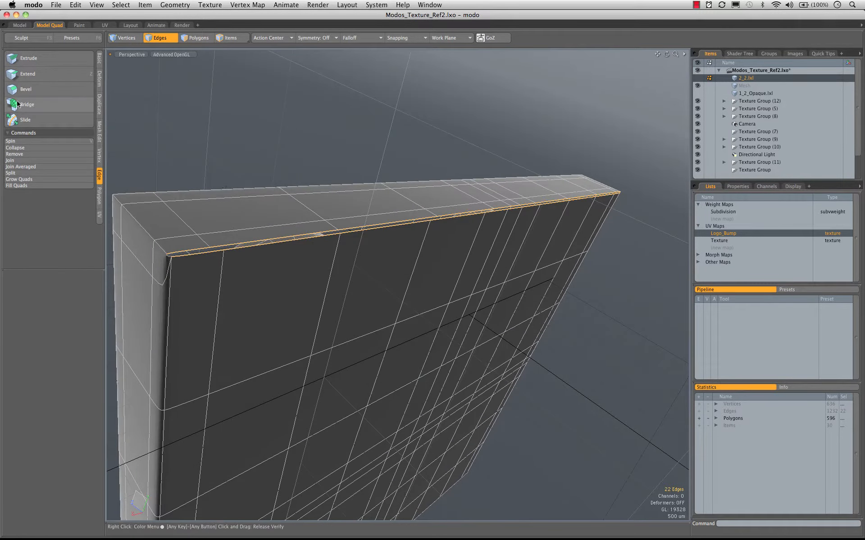
pyautogui.keyDown('alt'); pyautogui.moveTo(335, 229); pyautogui.dragTo(345, 285); pyautogui.keyUp('alt')
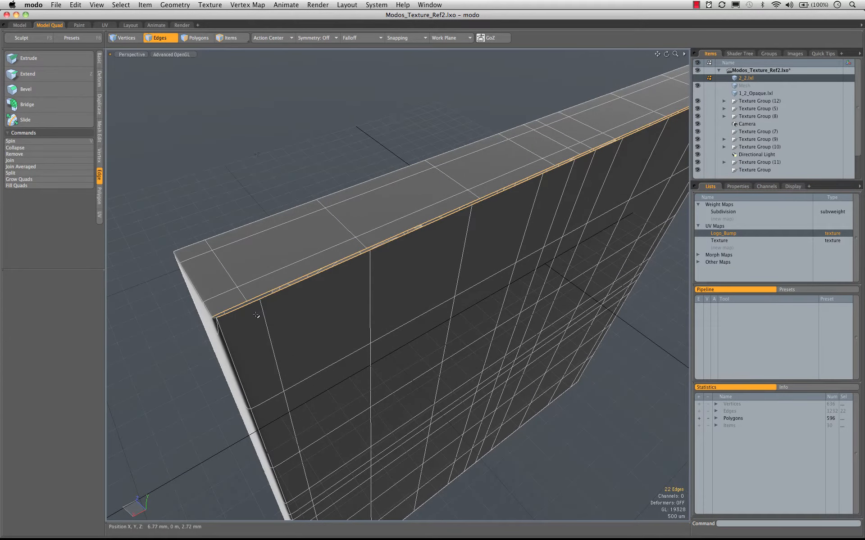
pyautogui.click(26, 105)
# Step: Bridge the paired boundary edges along the back face's bottom rim without the corner end edges, and clear the edge selection
pyautogui.keyDown('alt'); pyautogui.moveTo(323, 276); pyautogui.dragTo(407, 330); pyautogui.keyUp('alt')
pyautogui.keyDown('ctrl'); pyautogui.keyDown('alt'); pyautogui.moveTo(359, 347); pyautogui.dragTo(245, 302); pyautogui.keyUp('alt'); pyautogui.keyUp('ctrl')
pyautogui.press('space')
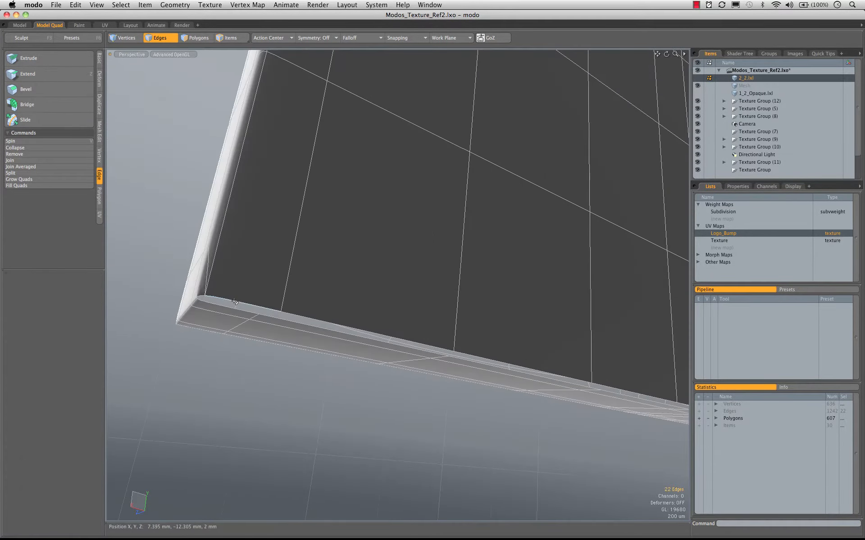
pyautogui.press('super+z')
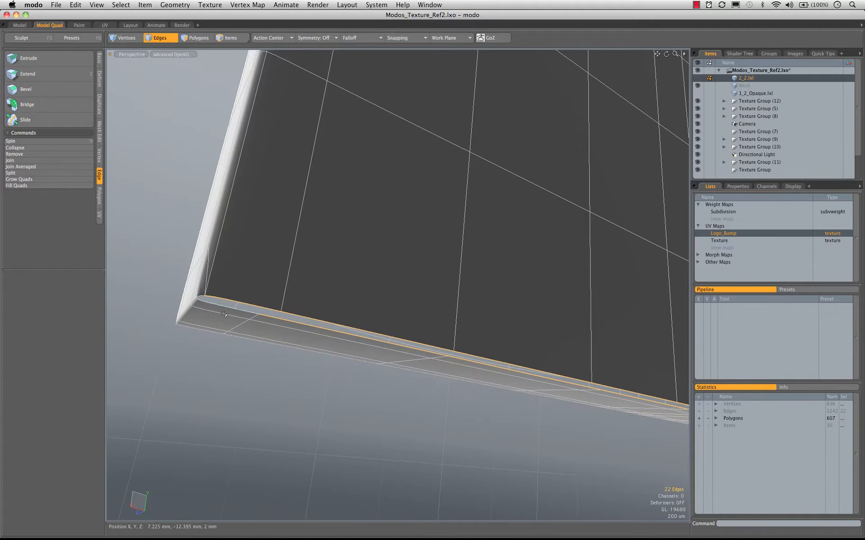
pyautogui.keyDown('ctrl'); pyautogui.keyDown('alt'); pyautogui.moveTo(219, 307); pyautogui.dragTo(486, 469); pyautogui.keyUp('alt'); pyautogui.keyUp('ctrl')
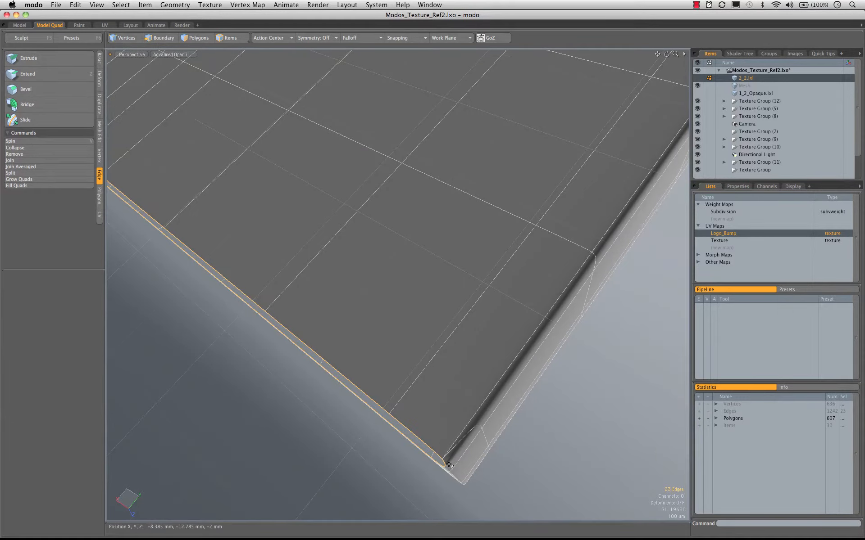
pyautogui.click(18, 104)
pyautogui.keyDown('ctrl'); pyautogui.keyDown('alt'); pyautogui.moveTo(407, 274); pyautogui.dragTo(489, 389); pyautogui.keyUp('alt'); pyautogui.keyUp('ctrl')
pyautogui.press('q')
pyautogui.click(251, 228)
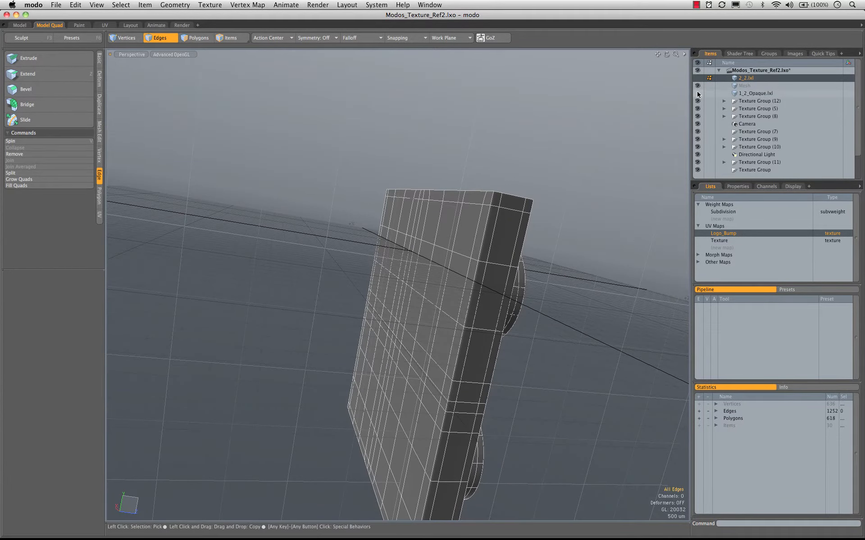
# Step: Show the 1_2_Opaque.lxl item, move it directly below 2_2.lxl in the item list, and select both items together
pyautogui.keyDown('alt'); pyautogui.moveTo(499, 214); pyautogui.dragTo(443, 198); pyautogui.keyUp('alt')
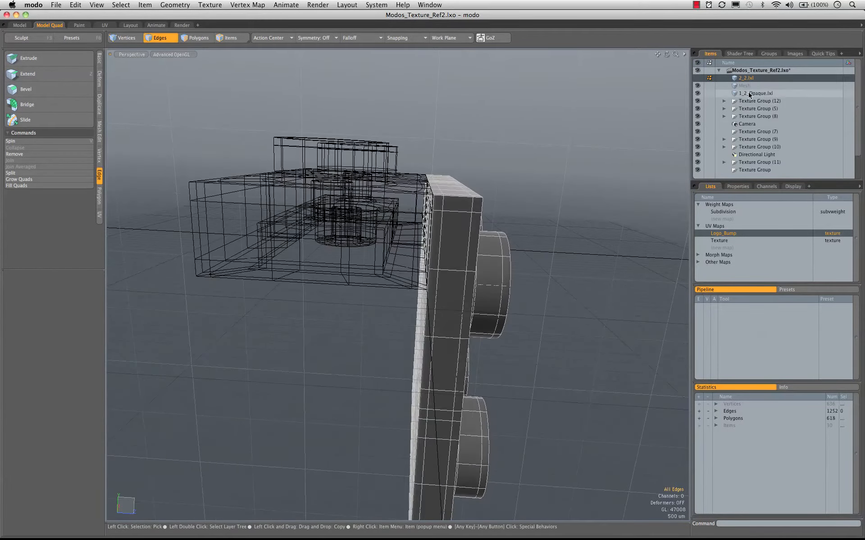
pyautogui.moveTo(750, 93); pyautogui.dragTo(747, 83)
pyautogui.keyDown('shift'); pyautogui.click(747, 78); pyautogui.keyUp('shift')
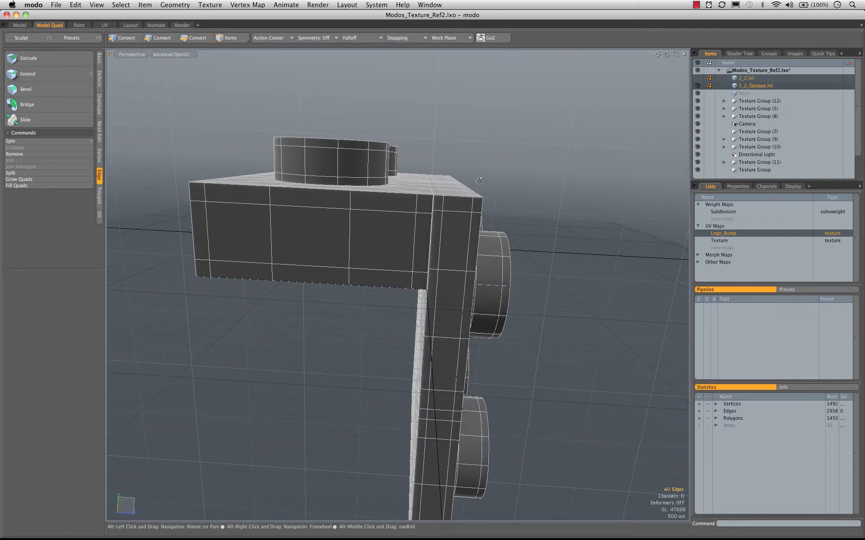
pyautogui.keyDown('alt'); pyautogui.moveTo(440, 246); pyautogui.dragTo(447, 270); pyautogui.keyUp('alt')
# Step: Delete the polygons on the back of 2_2.lxl that touch the 1x2 plate, growing the selection from the contact area's middle row
pyautogui.click(746, 78)
pyautogui.keyDown('alt'); pyautogui.moveTo(420, 241); pyautogui.dragTo(414, 271); pyautogui.keyUp('alt')
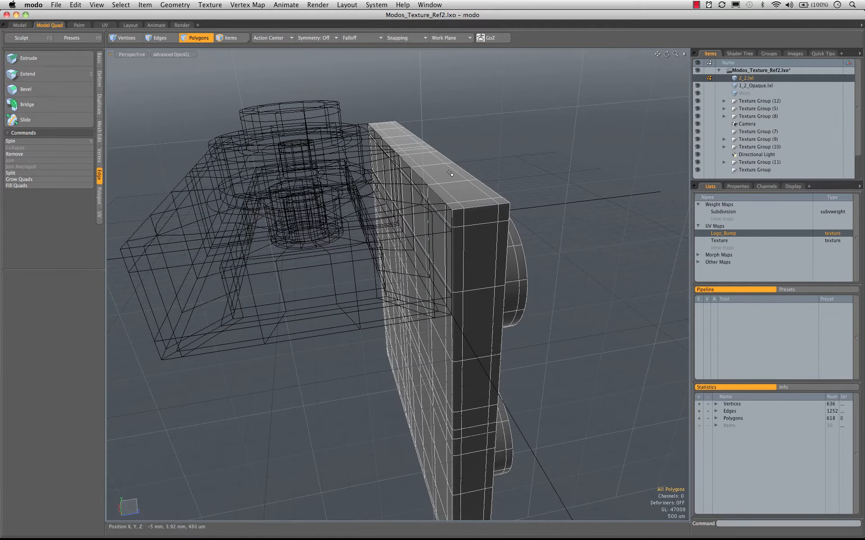
pyautogui.keyDown('alt'); pyautogui.moveTo(425, 142); pyautogui.dragTo(466, 181); pyautogui.keyUp('alt')
pyautogui.keyDown('alt'); pyautogui.moveTo(605, 133); pyautogui.dragTo(458, 297); pyautogui.keyUp('alt')
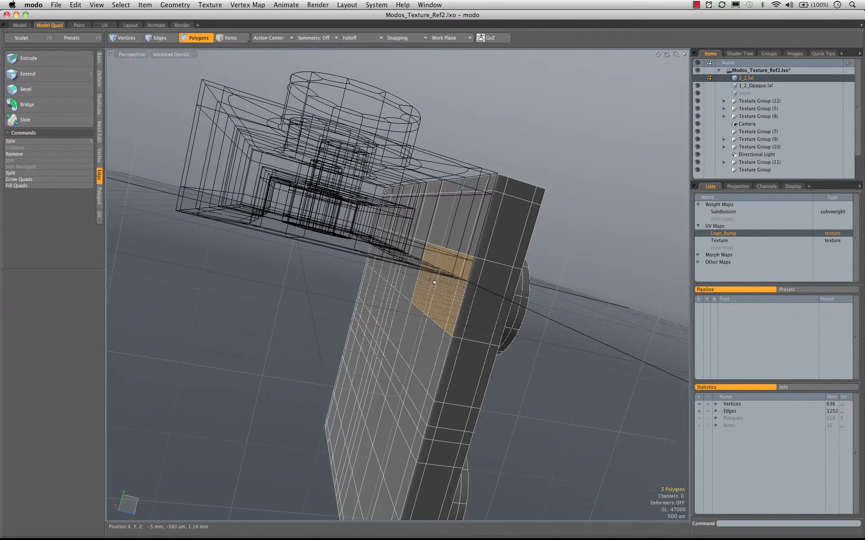
pyautogui.keyDown('shift'); pyautogui.click(476, 222); pyautogui.keyUp('shift')
pyautogui.moveTo(447, 226)
pyautogui.keyDown('alt'); pyautogui.mouseDown()
pyautogui.moveTo(488, 219)
pyautogui.moveTo(417, 229)
pyautogui.moveTo(355, 221)
pyautogui.mouseUp(); pyautogui.keyUp('alt')
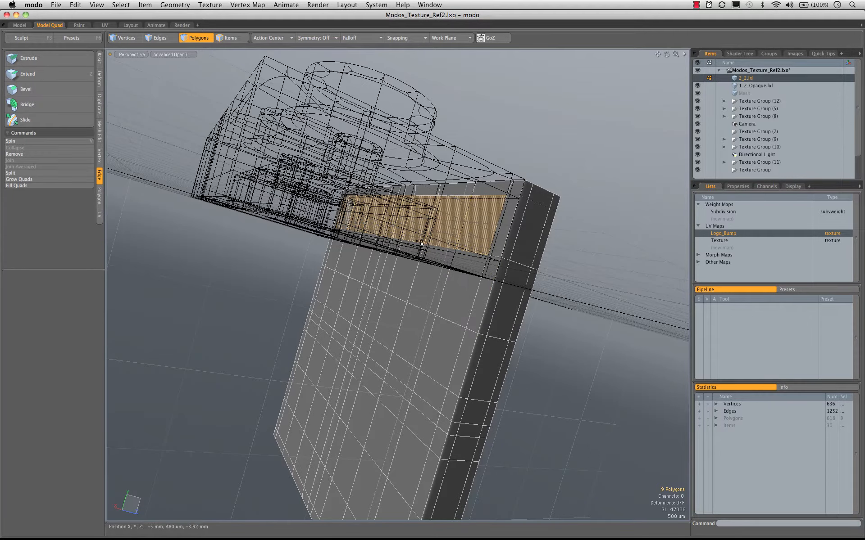
pyautogui.hotkey('shift', 'Up')
pyautogui.keyDown('alt'); pyautogui.moveTo(442, 243); pyautogui.dragTo(405, 258); pyautogui.keyUp('alt')
pyautogui.press('Escape')
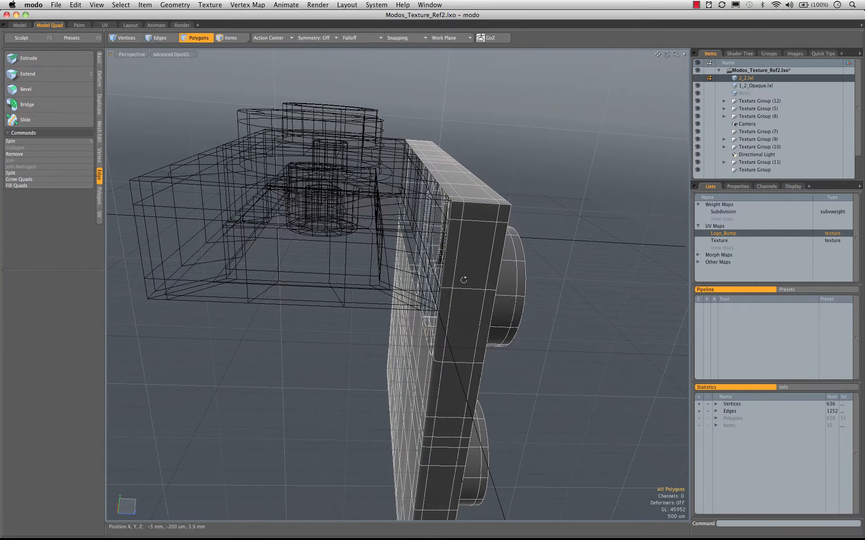
# Step: Delete the end-face polygons of 1_2_Opaque.lxl that meet the 2x2 plate, growing the selection from the middle row and showing 2_2.lxl for reference
pyautogui.moveTo(510, 243)
pyautogui.keyDown('alt'); pyautogui.mouseDown()
pyautogui.moveTo(457, 205)
pyautogui.moveTo(357, 195)
pyautogui.mouseUp(); pyautogui.keyUp('alt')
pyautogui.press('5')
pyautogui.click(412, 220)
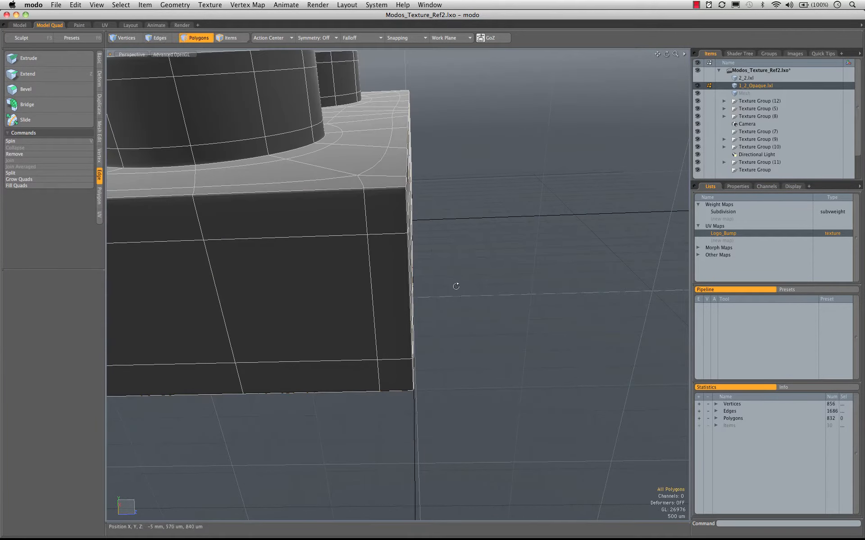
pyautogui.keyDown('alt'); pyautogui.moveTo(456, 286); pyautogui.dragTo(290, 251); pyautogui.keyUp('alt')
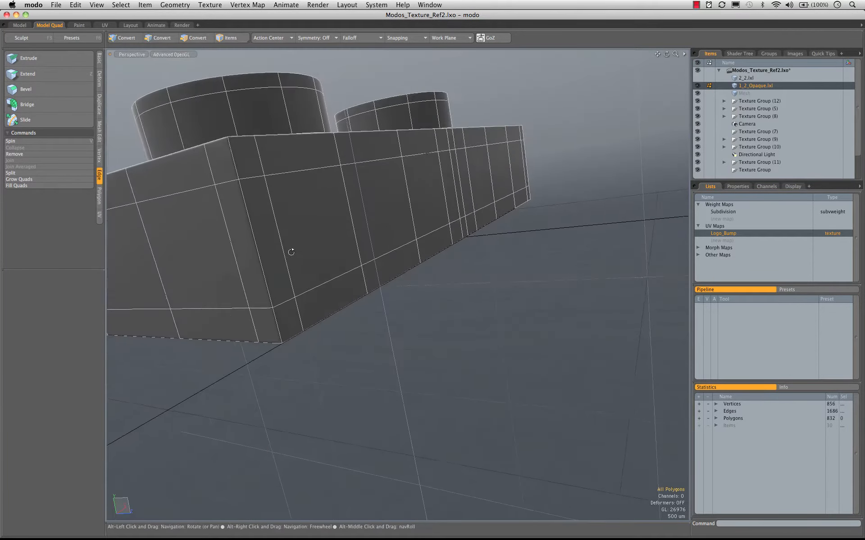
pyautogui.click(697, 79)
pyautogui.moveTo(405, 270)
pyautogui.keyDown('alt'); pyautogui.mouseDown()
pyautogui.moveTo(378, 300)
pyautogui.moveTo(370, 268)
pyautogui.mouseUp(); pyautogui.keyUp('alt')
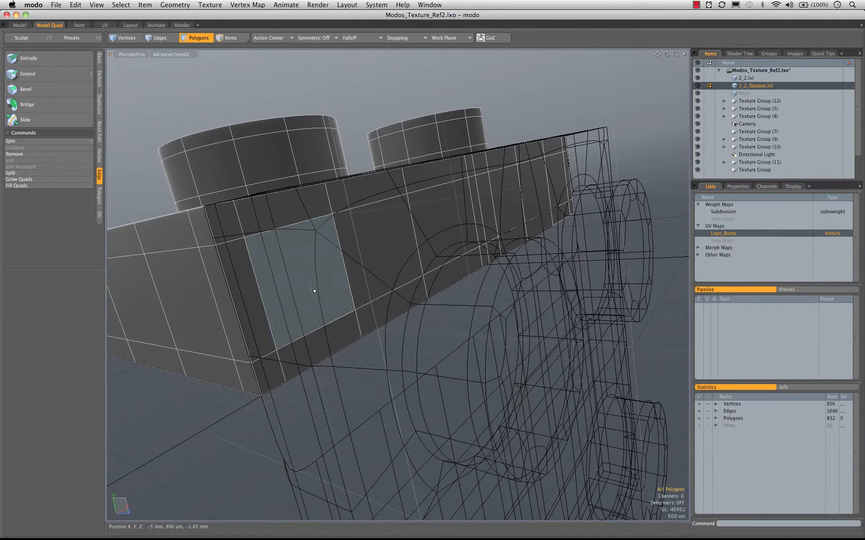
pyautogui.moveTo(315, 289); pyautogui.dragTo(558, 194)
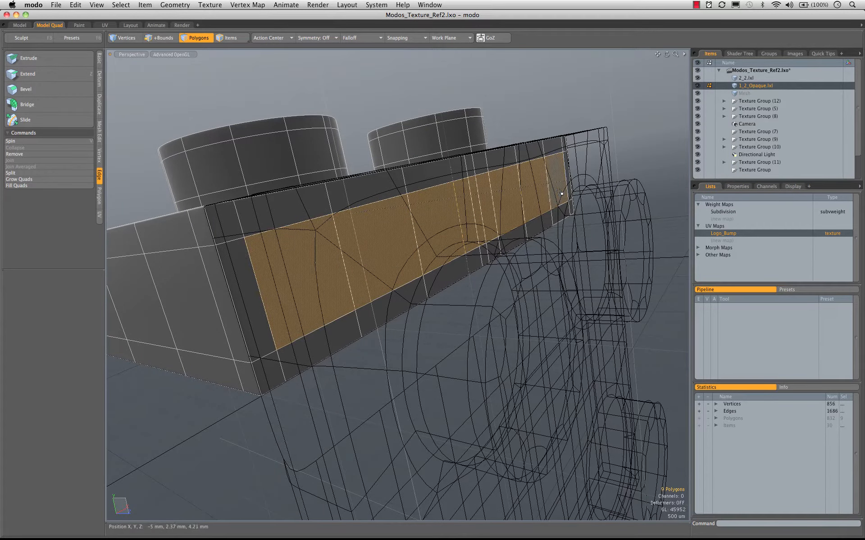
pyautogui.hotkey('shift', 'Up')
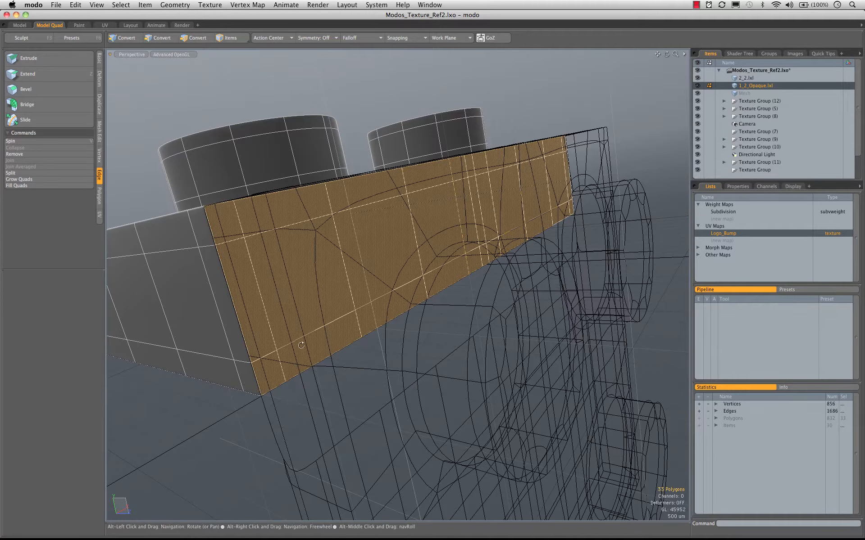
pyautogui.press('Delete')
# Step: Copy the polygons of 2_2.lxl and 1_2_Opaque.lxl into the empty Mesh item, and hide the two original items
pyautogui.keyDown('alt'); pyautogui.moveTo(607, 259); pyautogui.dragTo(433, 265); pyautogui.keyUp('alt')
pyautogui.keyDown('shift'); pyautogui.click(746, 78); pyautogui.keyUp('shift')
pyautogui.keyDown('ctrl'); pyautogui.keyDown('alt'); pyautogui.moveTo(450, 275); pyautogui.dragTo(511, 276); pyautogui.keyUp('alt'); pyautogui.keyUp('ctrl')
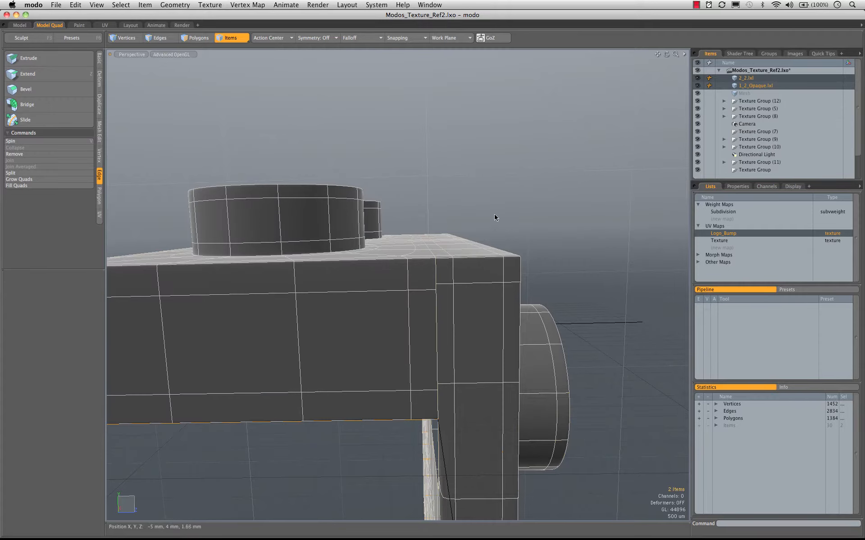
pyautogui.press('3')
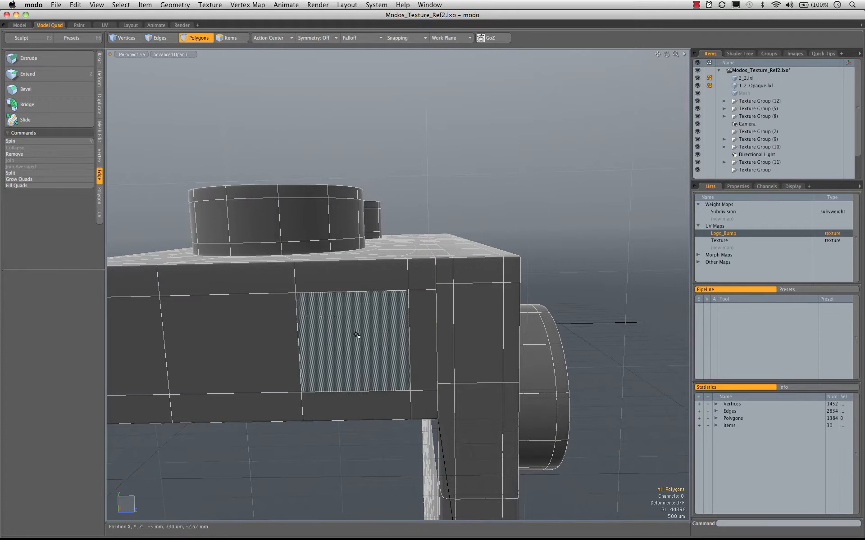
pyautogui.click(421, 317)
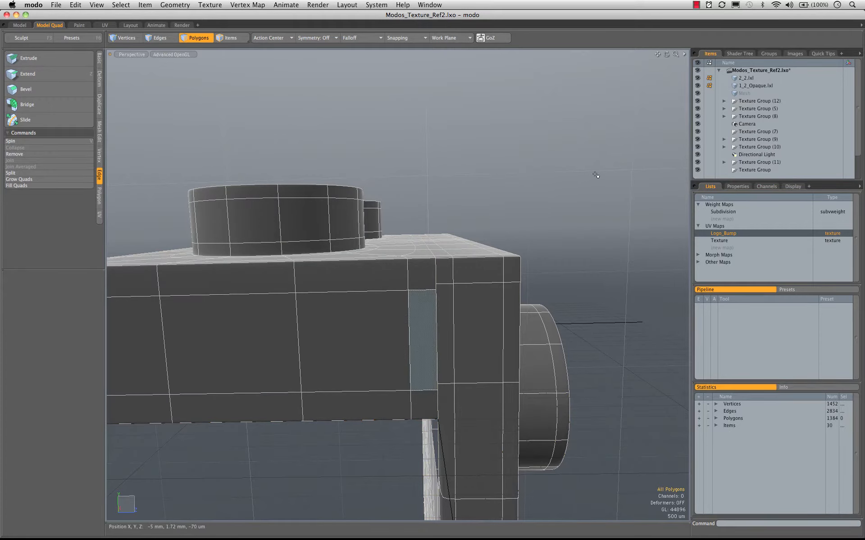
pyautogui.click(744, 93)
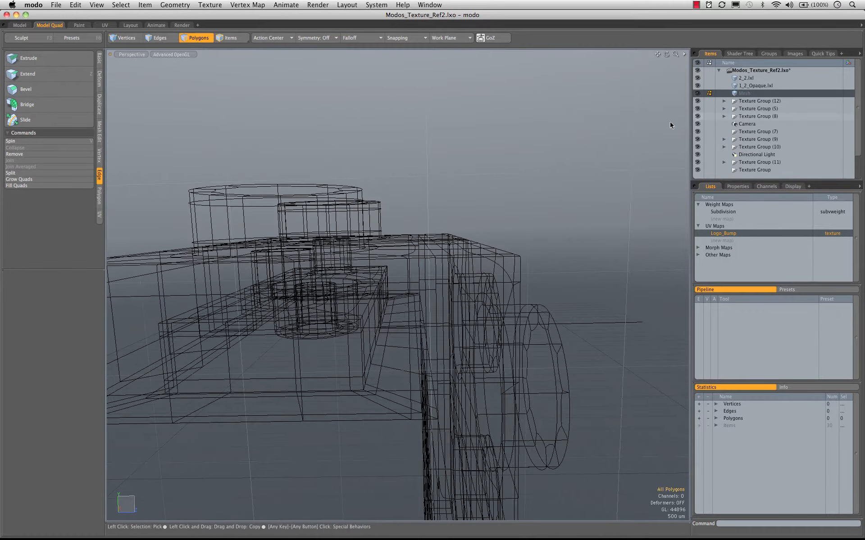
pyautogui.hotkey('ctrl', 'v')
pyautogui.click(698, 86)
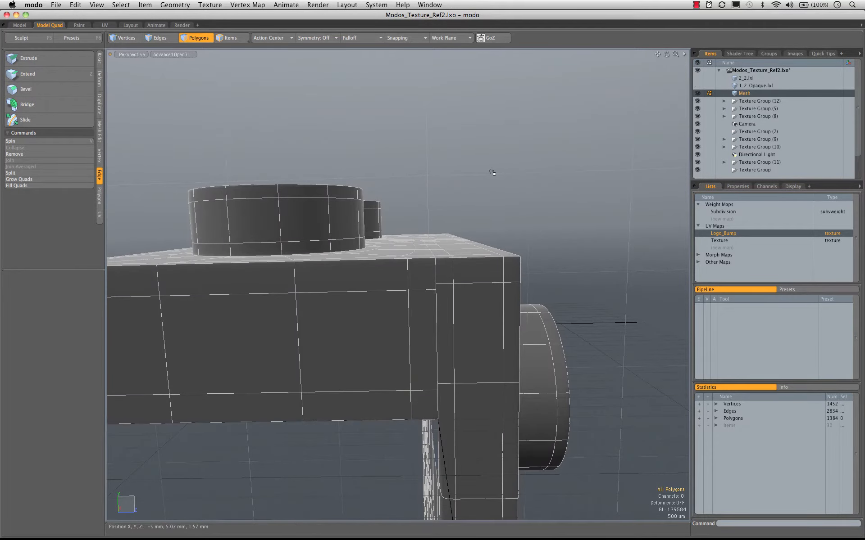
# Step: Turn off the mesh's subdivision and scale the 1x2 part's upper edge loop to 0% in X, using the Element action center on the 2x2 part's adjoining edge
pyautogui.press('Tab')
pyautogui.keyDown('alt'); pyautogui.moveTo(459, 290); pyautogui.dragTo(521, 272); pyautogui.keyUp('alt')
pyautogui.keyDown('alt'); pyautogui.moveTo(432, 306); pyautogui.dragTo(444, 340); pyautogui.keyUp('alt')
pyautogui.press('2')
pyautogui.press('w')
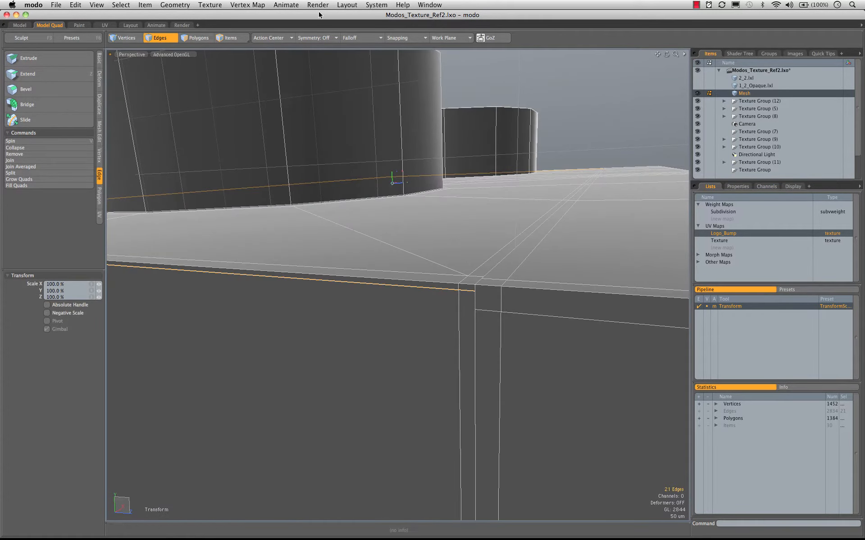
pyautogui.click(281, 37)
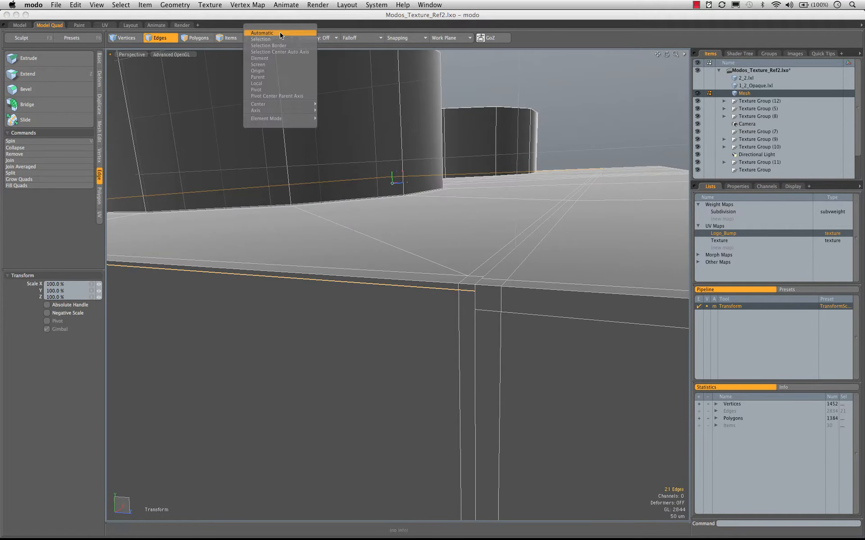
pyautogui.click(276, 58)
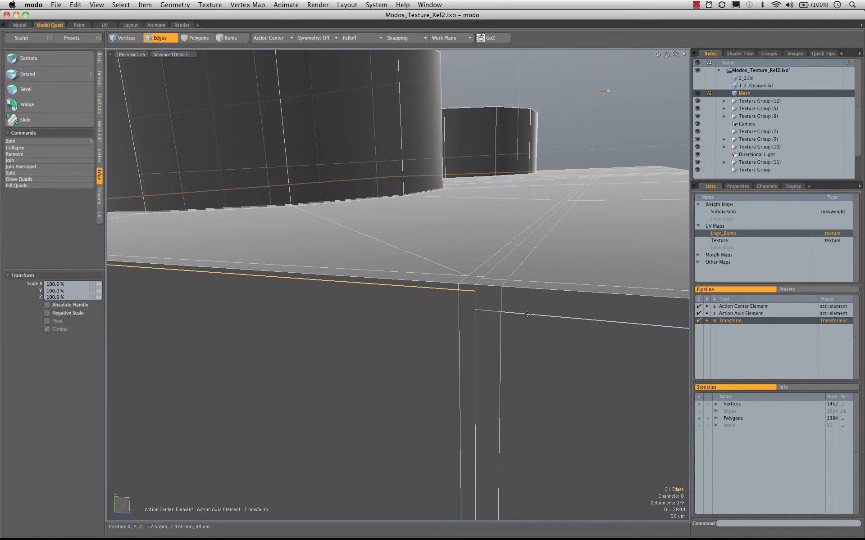
pyautogui.moveTo(523, 407); pyautogui.dragTo(527, 312)
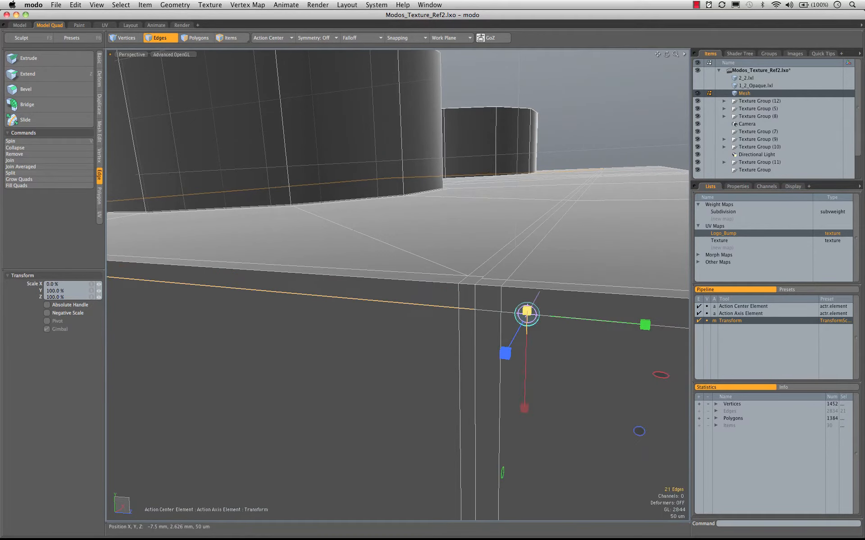
pyautogui.keyDown('ctrl'); pyautogui.keyDown('alt'); pyautogui.moveTo(591, 449); pyautogui.dragTo(531, 443); pyautogui.keyUp('alt'); pyautogui.keyUp('ctrl')
pyautogui.keyDown('alt'); pyautogui.moveTo(532, 444); pyautogui.dragTo(504, 360); pyautogui.keyUp('alt')
pyautogui.keyDown('alt'); pyautogui.moveTo(504, 360); pyautogui.dragTo(441, 316); pyautogui.keyUp('alt')
pyautogui.keyDown('alt'); pyautogui.moveTo(439, 372); pyautogui.dragTo(412, 173); pyautogui.keyUp('alt')
pyautogui.press('space')
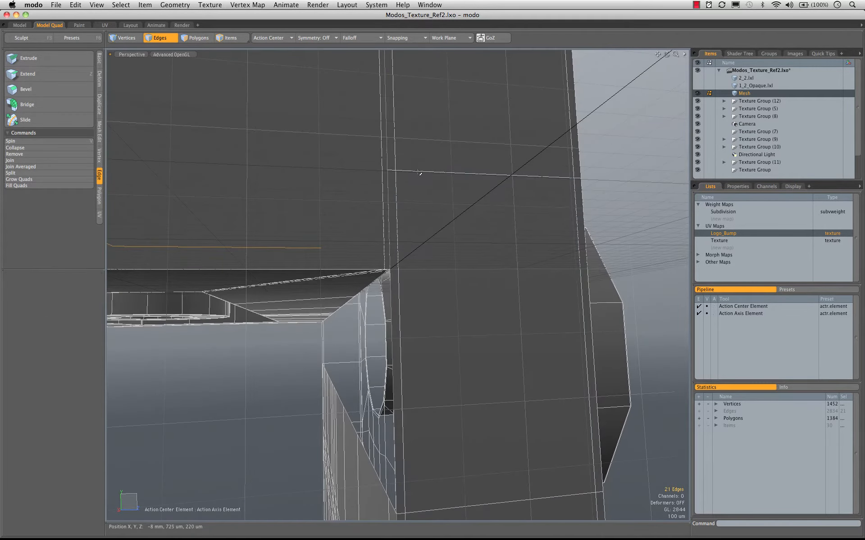
# Step: Reduce the selection to the short inner edge on the 2x2 plate's side and scale it to 0% in X, centred on the 1x2 part's lower corner
pyautogui.keyDown('ctrl'); pyautogui.keyDown('alt'); pyautogui.moveTo(392, 244); pyautogui.dragTo(489, 272); pyautogui.keyUp('alt'); pyautogui.keyUp('ctrl')
pyautogui.hotkey('ctrl', 'space')
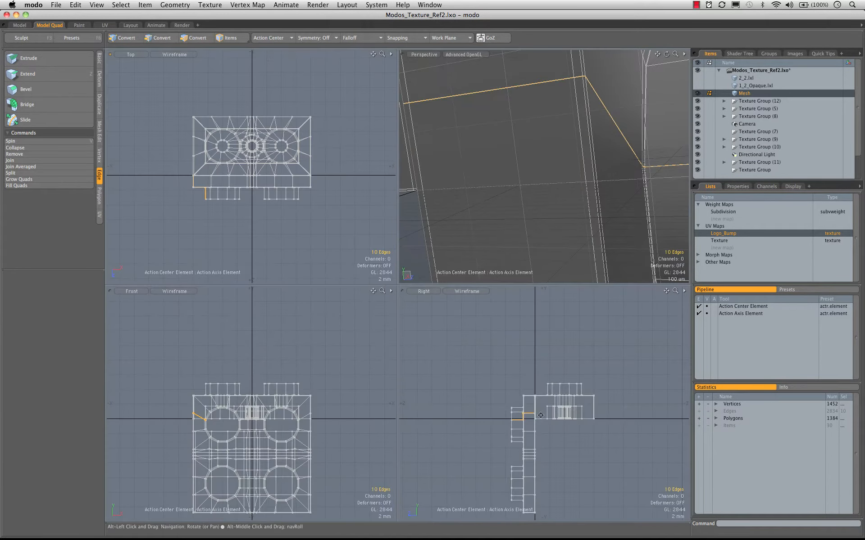
pyautogui.scroll(5, 540, 415)
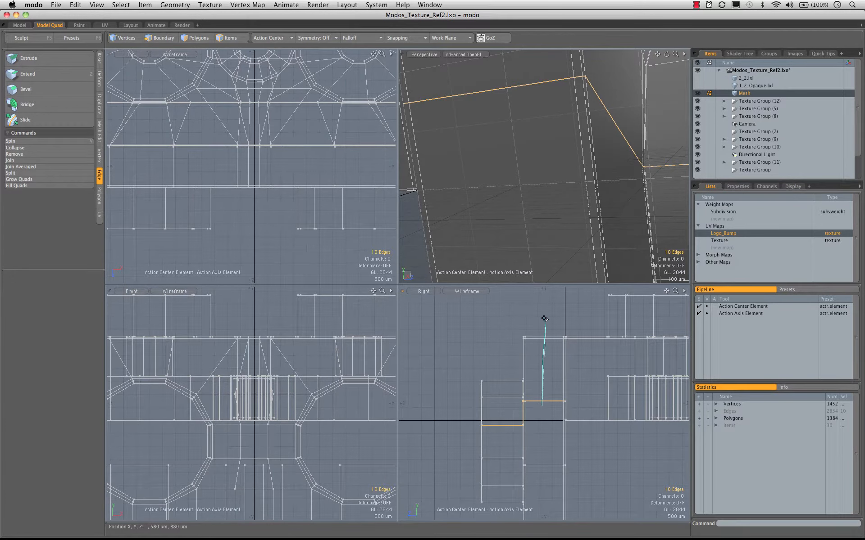
pyautogui.keyDown('ctrl'); pyautogui.moveTo(449, 475); pyautogui.dragTo(451, 477, button='right'); pyautogui.keyUp('ctrl')
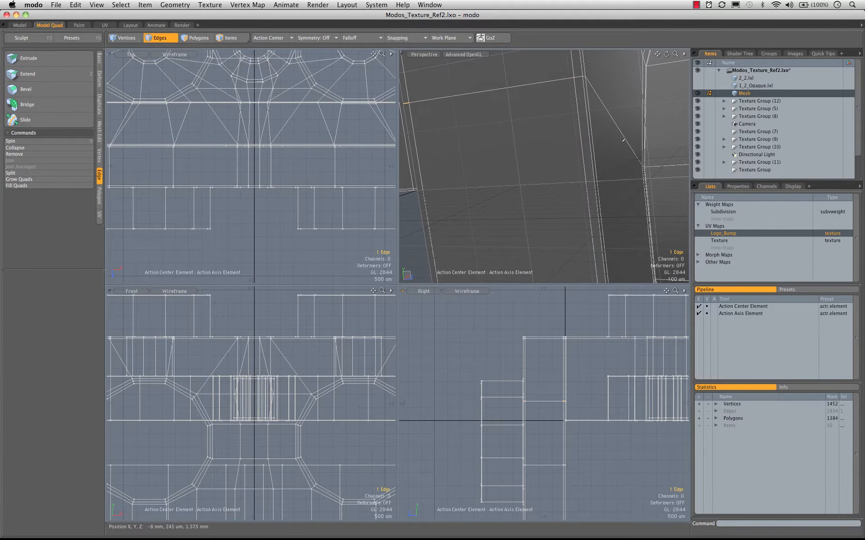
pyautogui.keyDown('alt'); pyautogui.moveTo(621, 139); pyautogui.dragTo(541, 135); pyautogui.keyUp('alt')
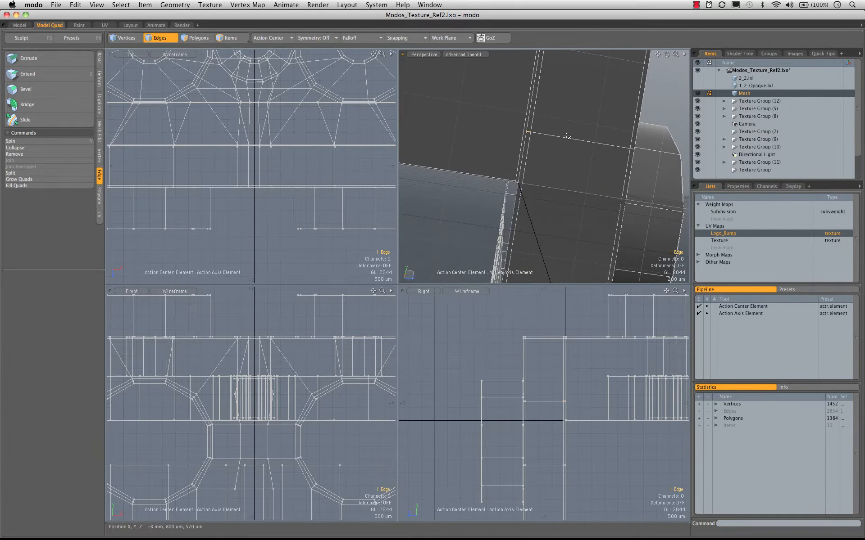
pyautogui.keyDown('ctrl'); pyautogui.keyDown('alt'); pyautogui.moveTo(520, 181); pyautogui.dragTo(592, 185); pyautogui.keyUp('alt'); pyautogui.keyUp('ctrl')
pyautogui.press('r')
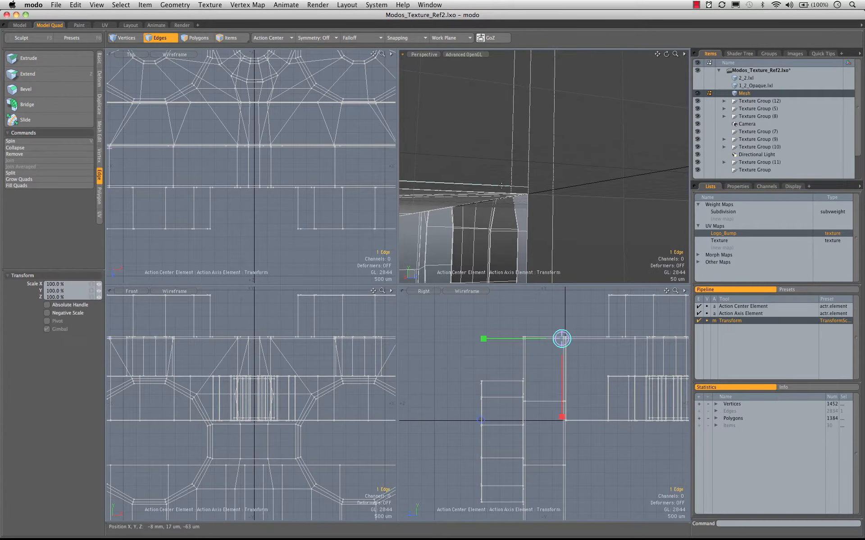
pyautogui.hotkey('ctrl', 'space')
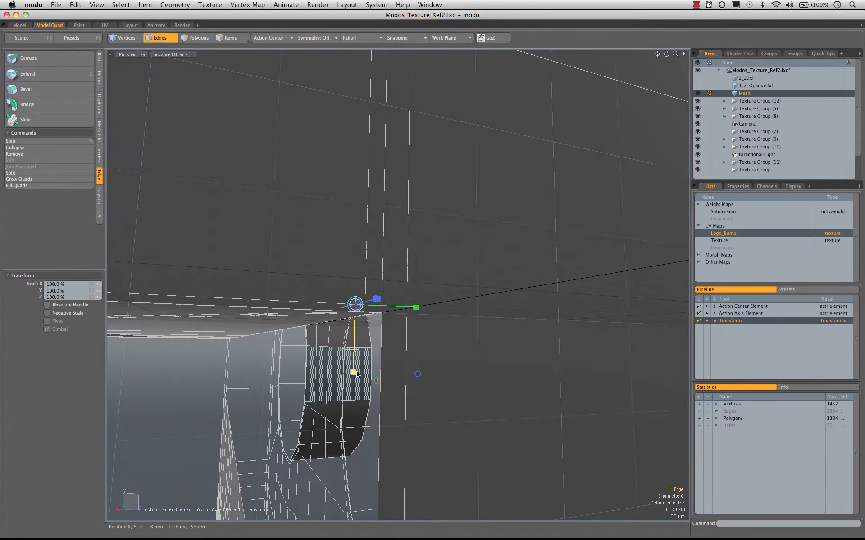
pyautogui.moveTo(354, 375); pyautogui.dragTo(350, 374)
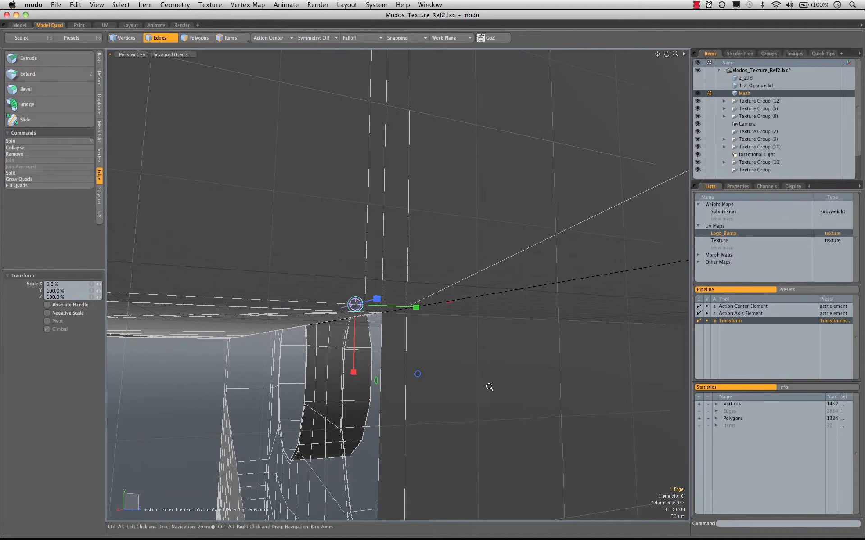
pyautogui.keyDown('ctrl'); pyautogui.keyDown('alt'); pyautogui.moveTo(489, 387); pyautogui.dragTo(368, 298); pyautogui.keyUp('alt'); pyautogui.keyUp('ctrl')
pyautogui.press('space')
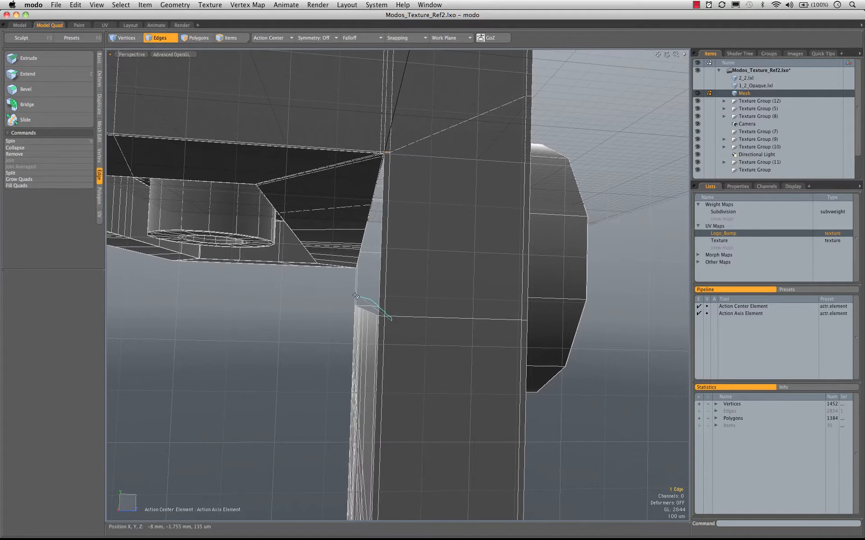
# Step: Select the upper edge loop of the 2x2 plate's inner face below the 1x2 part, across the full width including its end edge
pyautogui.keyDown('alt'); pyautogui.moveTo(348, 318); pyautogui.dragTo(413, 388); pyautogui.keyUp('alt')
pyautogui.press('KP_0')
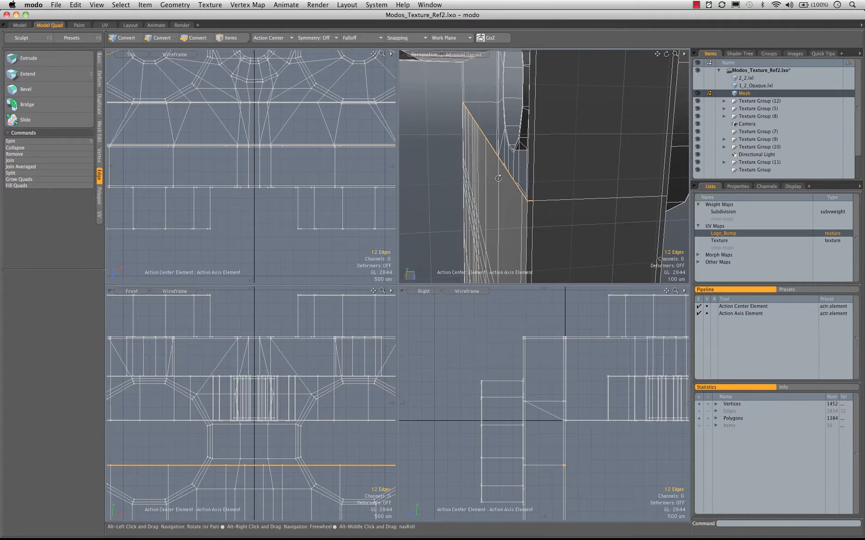
pyautogui.keyDown('alt'); pyautogui.moveTo(480, 168); pyautogui.dragTo(668, 132); pyautogui.keyUp('alt')
pyautogui.press('KP_0')
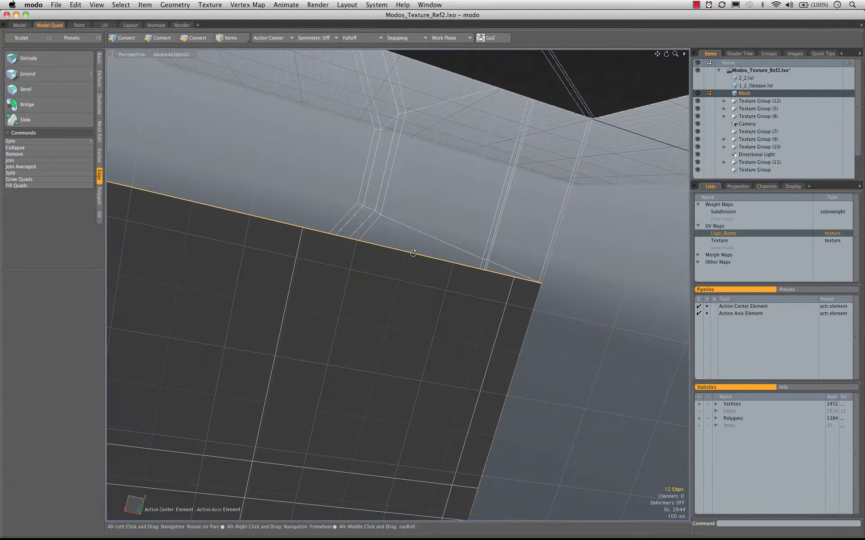
pyautogui.keyDown('alt'); pyautogui.moveTo(562, 128); pyautogui.dragTo(568, 216); pyautogui.keyUp('alt')
pyautogui.keyDown('ctrl'); pyautogui.keyDown('alt'); pyautogui.moveTo(569, 311); pyautogui.dragTo(376, 283); pyautogui.keyUp('alt'); pyautogui.keyUp('ctrl')
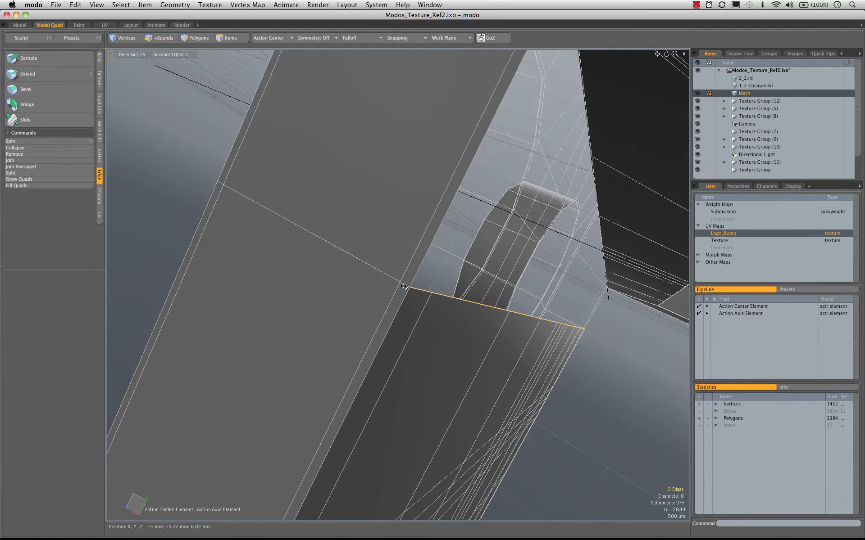
pyautogui.keyDown('ctrl'); pyautogui.keyDown('alt'); pyautogui.moveTo(528, 269); pyautogui.dragTo(420, 240); pyautogui.keyUp('alt'); pyautogui.keyUp('ctrl')
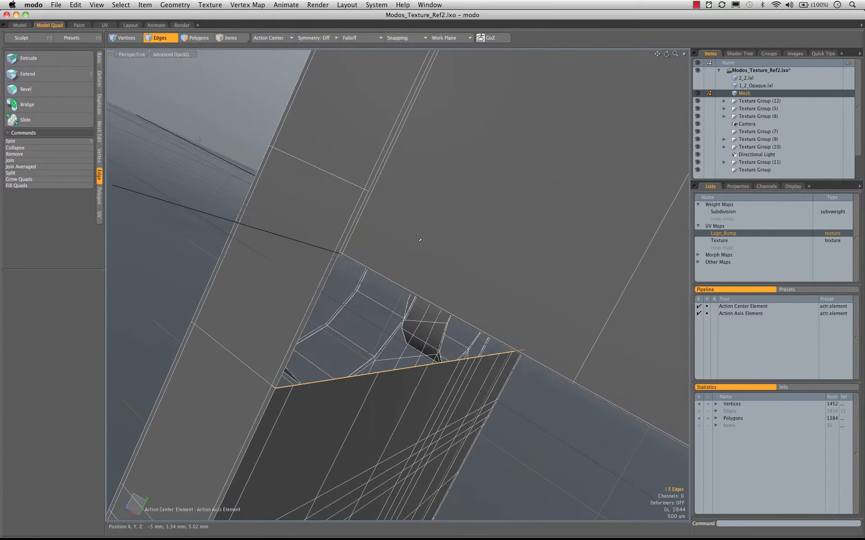
pyautogui.keyDown('ctrl'); pyautogui.keyDown('alt'); pyautogui.moveTo(358, 256); pyautogui.dragTo(417, 251); pyautogui.keyUp('alt'); pyautogui.keyUp('ctrl')
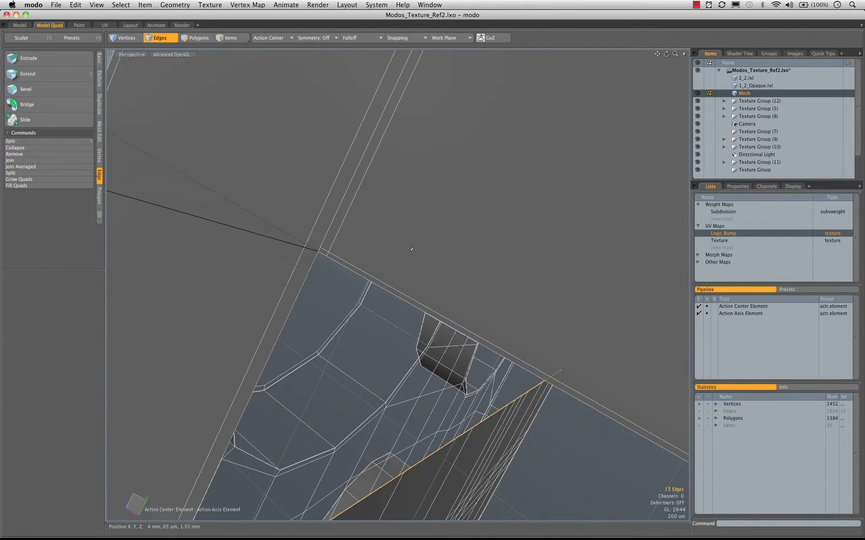
# Step: Scale the selected edges to 0% in Y with the action axis set to Auto, centred on the 1x2 part's lower edge
pyautogui.press('r')
pyautogui.click(334, 260)
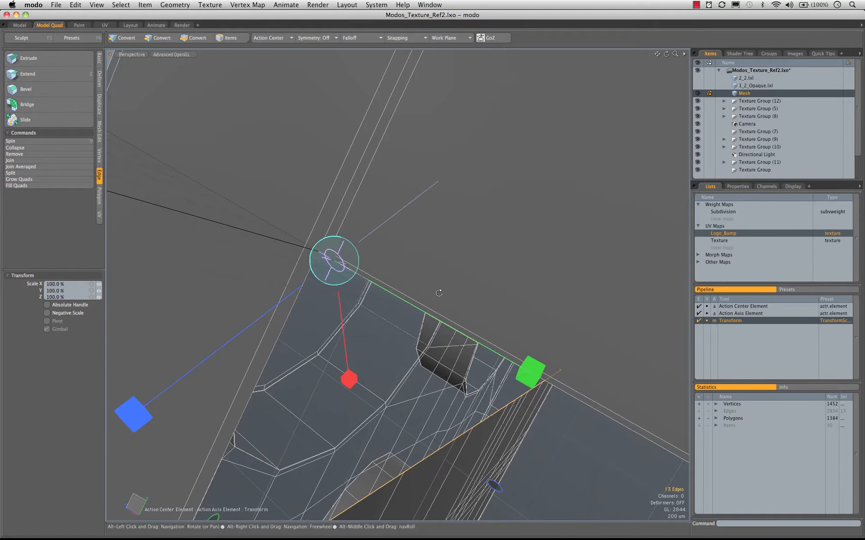
pyautogui.keyDown('alt'); pyautogui.moveTo(440, 294); pyautogui.dragTo(410, 211); pyautogui.keyUp('alt')
pyautogui.keyDown('alt'); pyautogui.moveTo(337, 208); pyautogui.dragTo(470, 178); pyautogui.keyUp('alt')
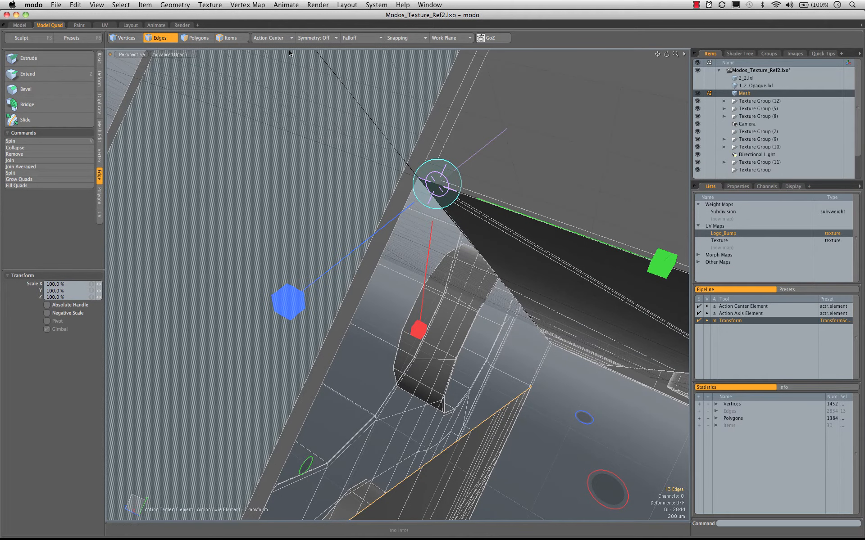
pyautogui.click(279, 40)
pyautogui.moveTo(277, 121)
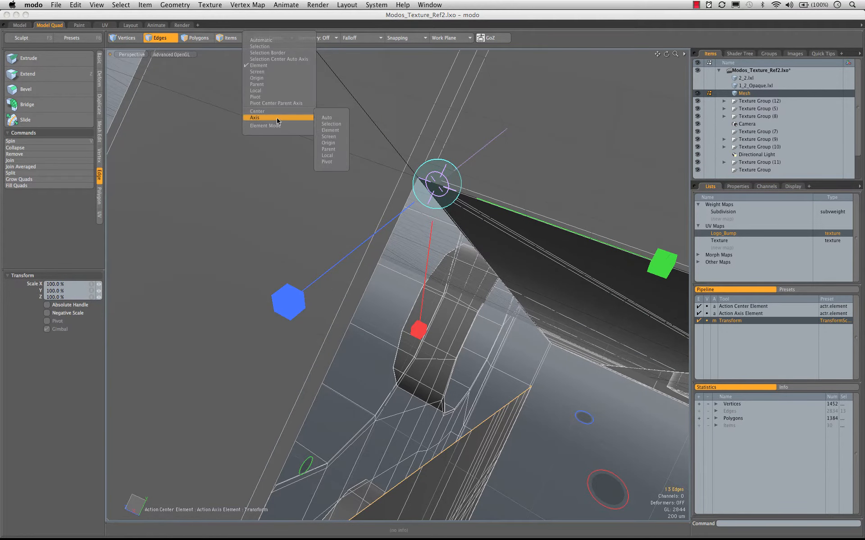
pyautogui.click(327, 120)
pyautogui.keyDown('alt'); pyautogui.moveTo(464, 173); pyautogui.dragTo(444, 180); pyautogui.keyUp('alt')
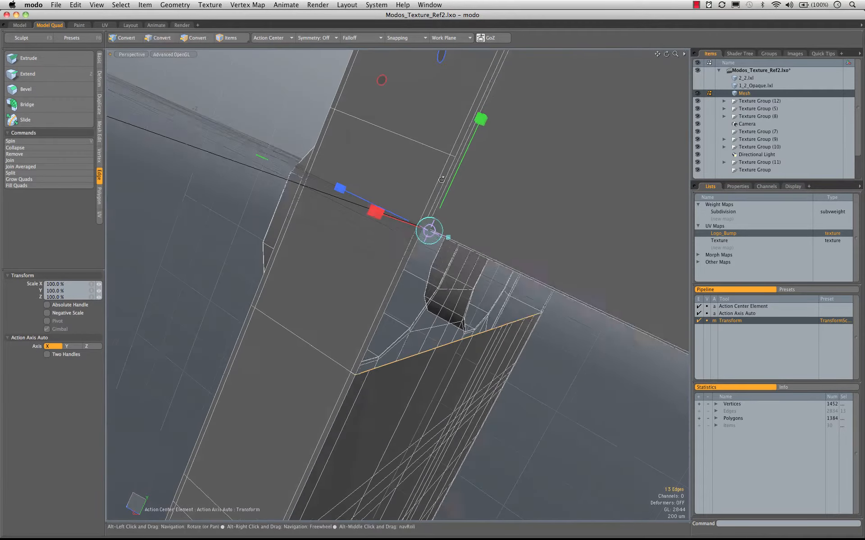
pyautogui.moveTo(479, 124); pyautogui.dragTo(445, 95)
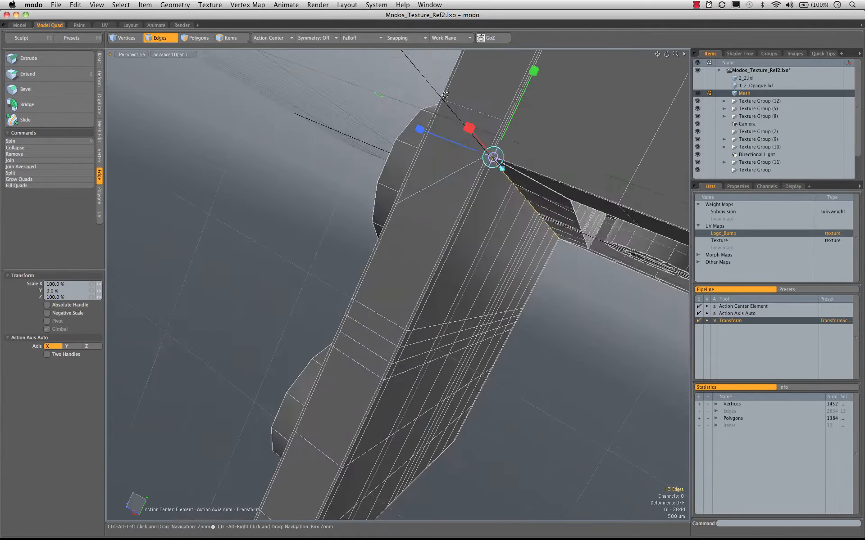
pyautogui.press('q')
pyautogui.click(350, 136)
# Step: Select all connected polygons of both parts and turn on subdivision for them
pyautogui.keyDown('alt'); pyautogui.moveTo(351, 136); pyautogui.dragTo(342, 203); pyautogui.keyUp('alt')
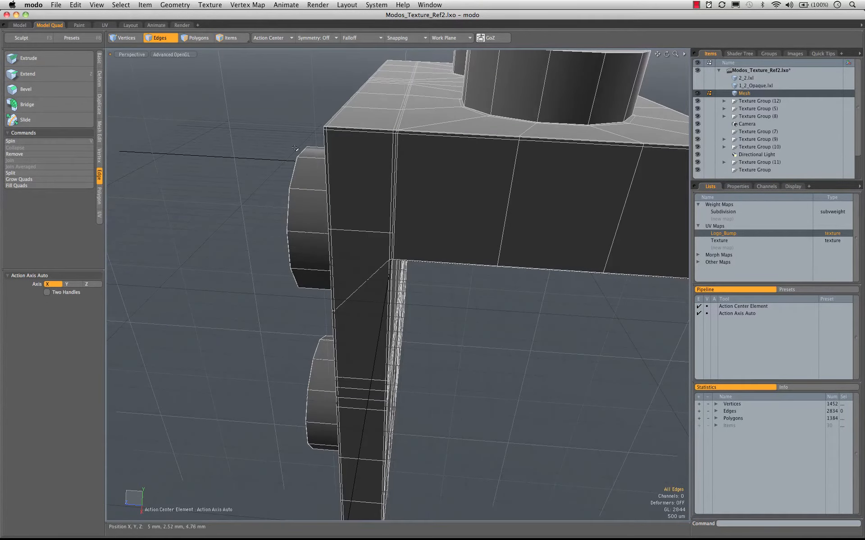
pyautogui.doubleClick(412, 158)
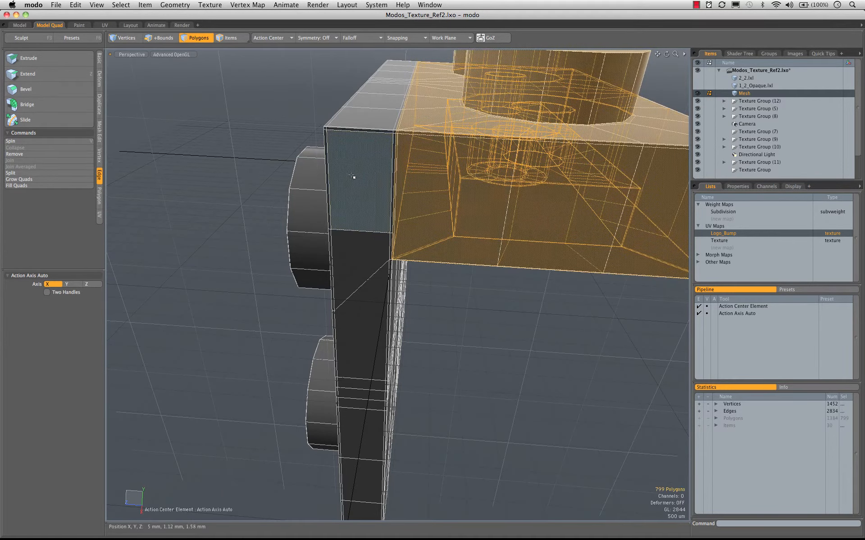
pyautogui.keyDown('shift'); pyautogui.doubleClick(354, 176); pyautogui.keyUp('shift')
pyautogui.keyDown('alt'); pyautogui.moveTo(356, 177); pyautogui.dragTo(389, 193); pyautogui.keyUp('alt')
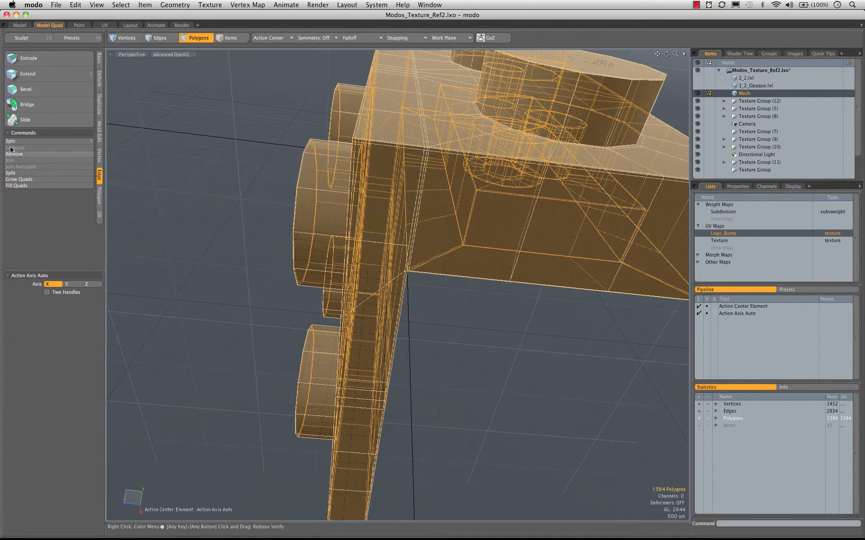
pyautogui.press('Tab')
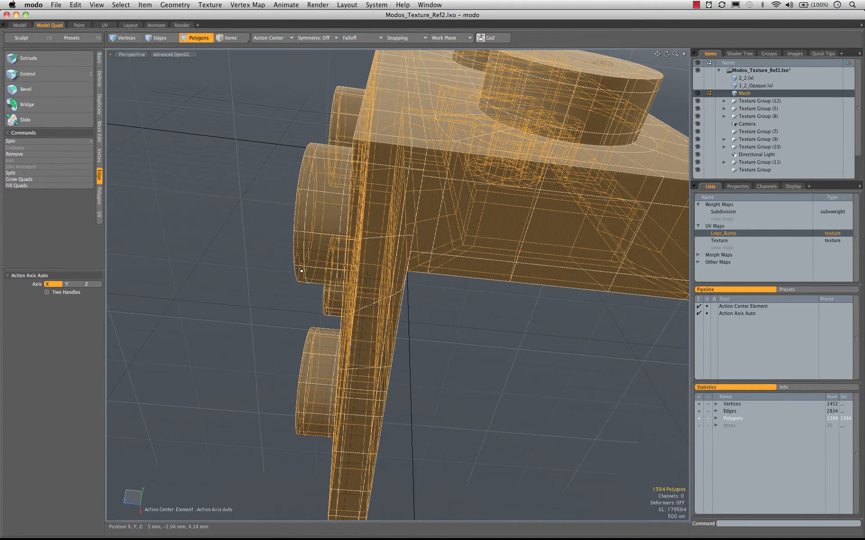
pyautogui.keyDown('alt'); pyautogui.moveTo(455, 241); pyautogui.dragTo(409, 216); pyautogui.keyUp('alt')
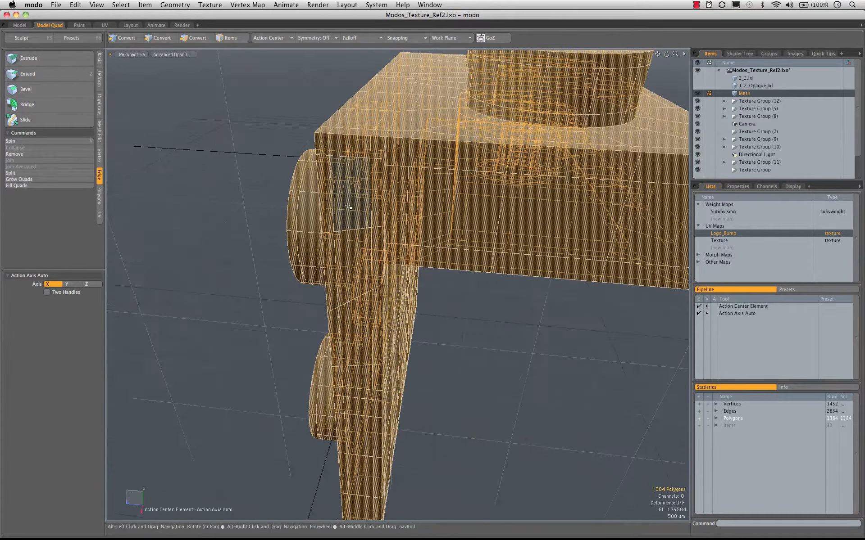
# Step: Merge the selected polygons' vertices with the Merge Tool at a distance of 0 m, clear the selection and turn off subdivision
pyautogui.click(99, 156)
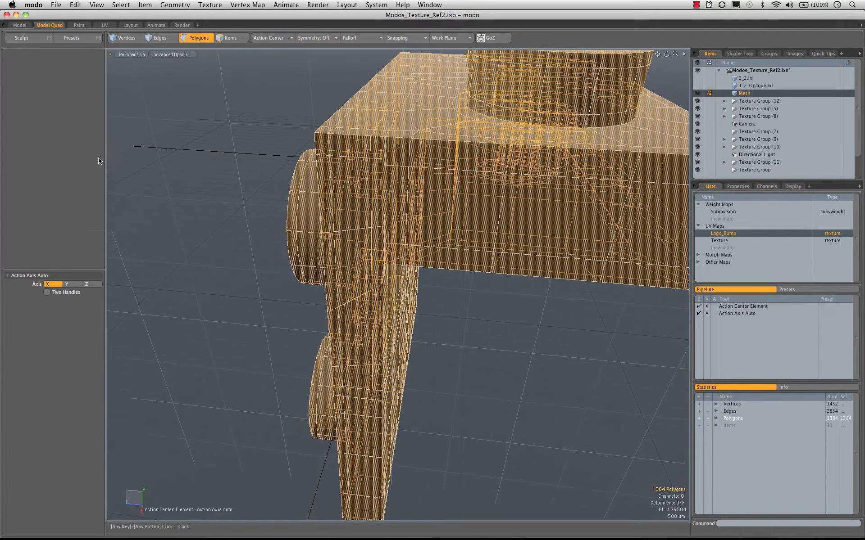
pyautogui.click(32, 104)
pyautogui.click(200, 150)
pyautogui.keyDown('alt'); pyautogui.moveTo(396, 252); pyautogui.dragTo(323, 186); pyautogui.keyUp('alt')
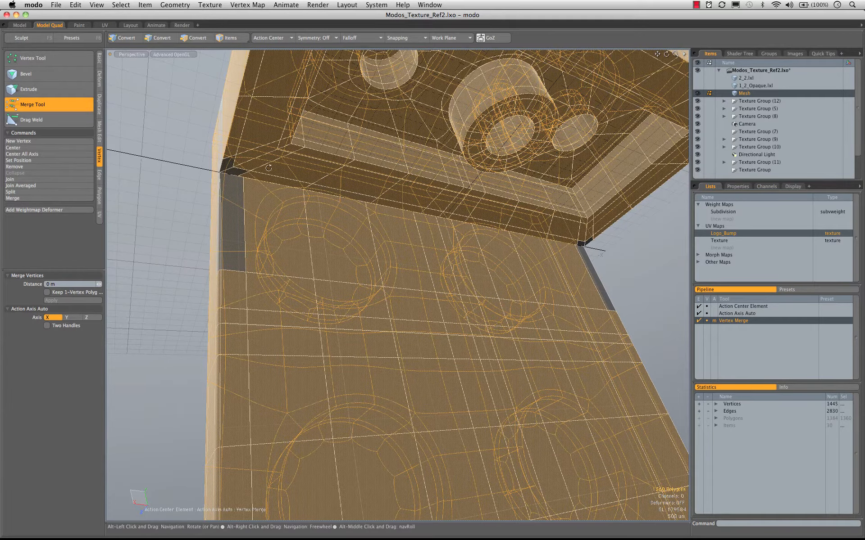
pyautogui.keyDown('alt'); pyautogui.moveTo(169, 197); pyautogui.dragTo(334, 214); pyautogui.keyUp('alt')
pyautogui.press('Escape')
pyautogui.press('space')
pyautogui.press('Tab')
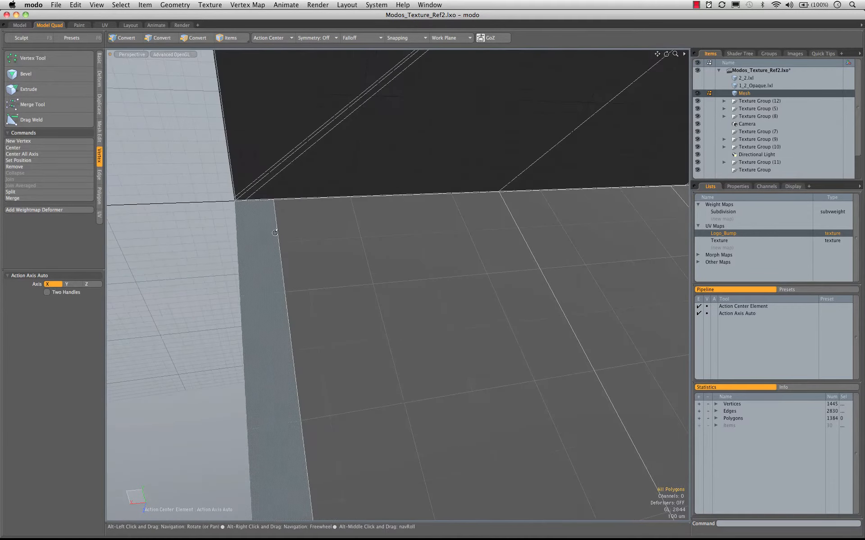
# Step: Scale the 2x2 inner face's edge beside the corner gap to 0% in X, centred on the adjoining element of the 1x2 part's lower border
pyautogui.keyDown('alt'); pyautogui.moveTo(276, 232); pyautogui.dragTo(362, 249); pyautogui.keyUp('alt')
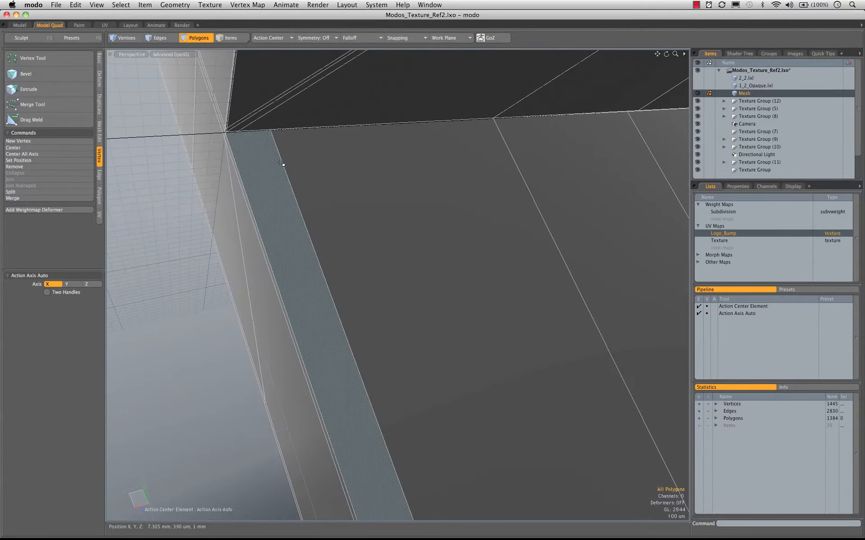
pyautogui.press('2')
pyautogui.keyDown('alt'); pyautogui.keyDown('shift'); pyautogui.moveTo(263, 144); pyautogui.dragTo(436, 161); pyautogui.keyUp('shift'); pyautogui.keyUp('alt')
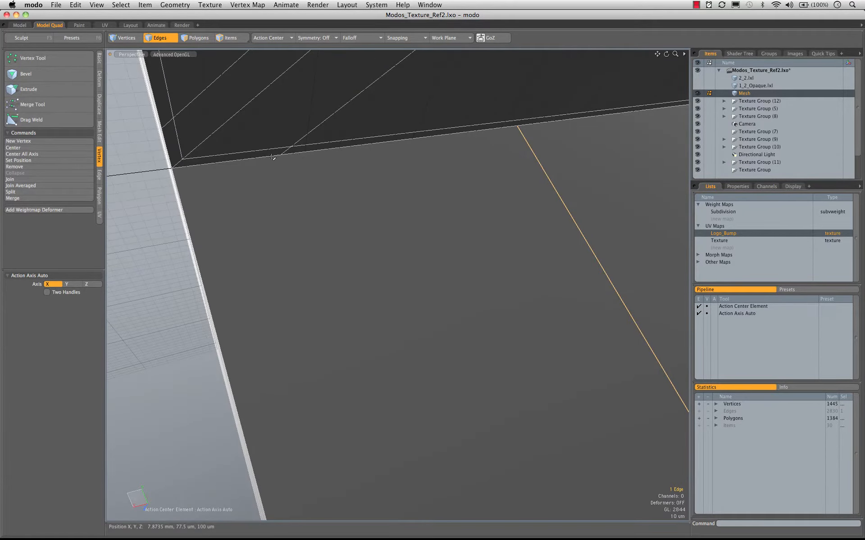
pyautogui.press('r')
pyautogui.keyDown('alt'); pyautogui.moveTo(280, 155); pyautogui.dragTo(383, 131); pyautogui.keyUp('alt')
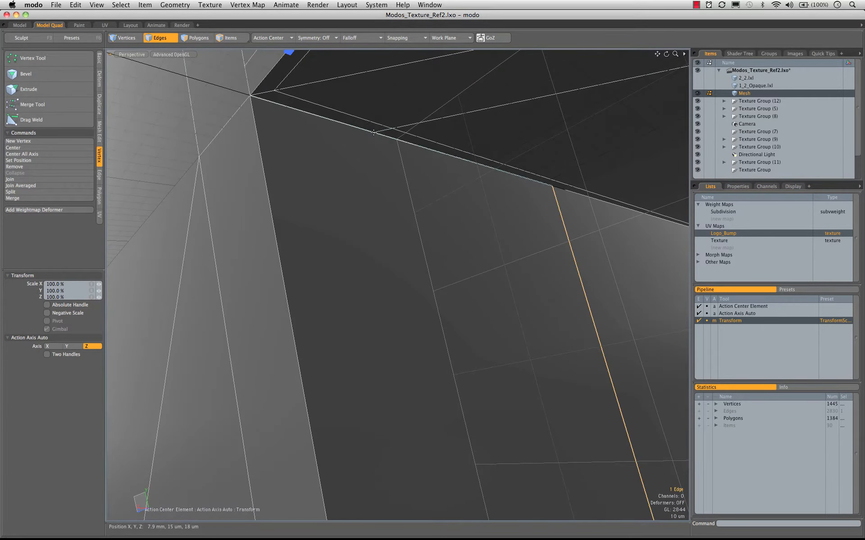
pyautogui.moveTo(373, 133)
pyautogui.keyDown('ctrl'); pyautogui.keyDown('alt'); pyautogui.mouseDown()
pyautogui.moveTo(414, 132)
pyautogui.moveTo(377, 137)
pyautogui.moveTo(384, 132)
pyautogui.mouseUp(); pyautogui.keyUp('alt'); pyautogui.keyUp('ctrl')
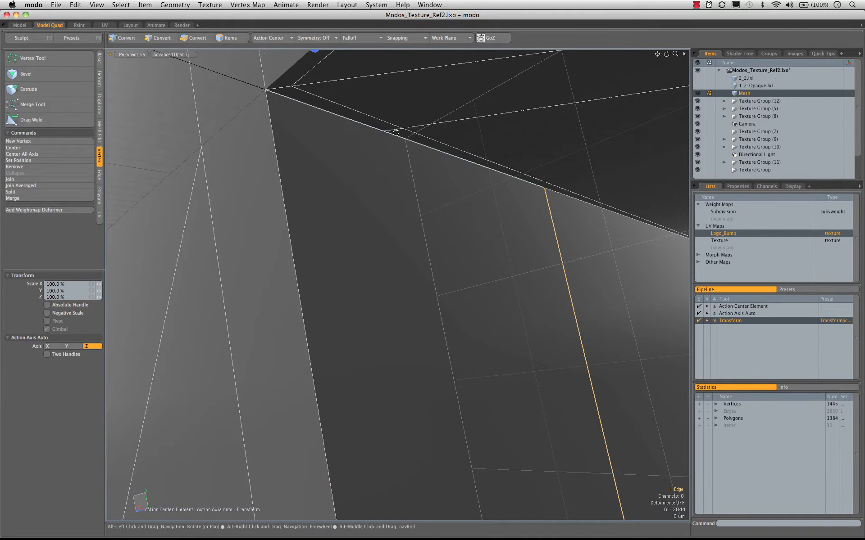
pyautogui.keyDown('alt'); pyautogui.moveTo(395, 131); pyautogui.dragTo(435, 140); pyautogui.keyUp('alt')
pyautogui.click(373, 140)
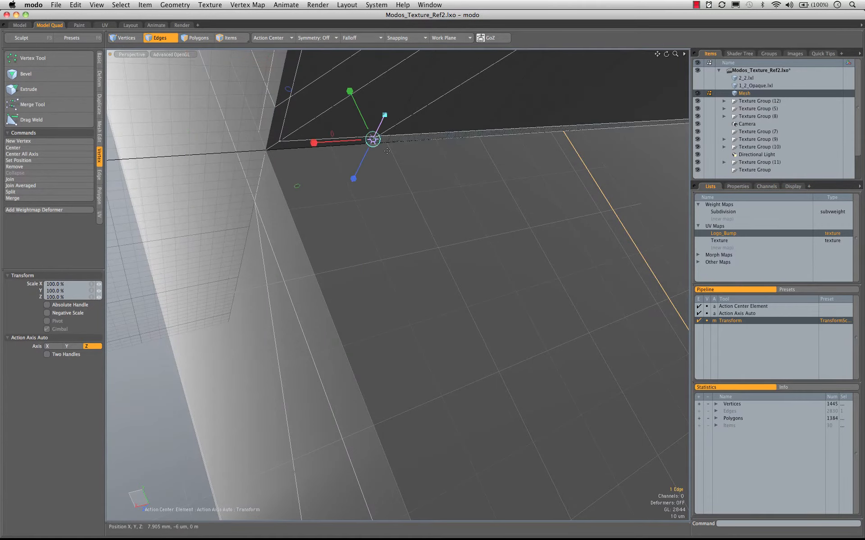
pyautogui.moveTo(320, 140); pyautogui.dragTo(373, 140)
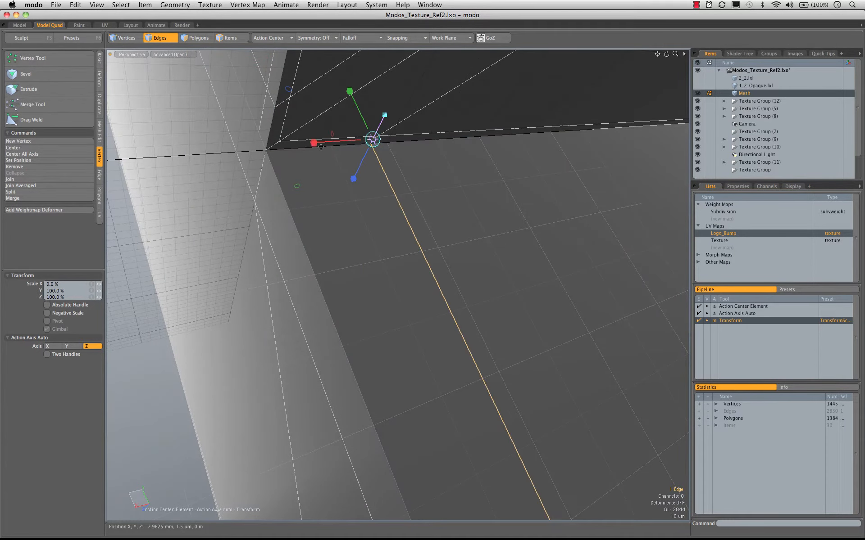
pyautogui.keyDown('alt'); pyautogui.moveTo(320, 146); pyautogui.dragTo(296, 186); pyautogui.keyUp('alt')
pyautogui.keyDown('alt'); pyautogui.moveTo(207, 213); pyautogui.dragTo(228, 206); pyautogui.keyUp('alt')
pyautogui.press('Escape')
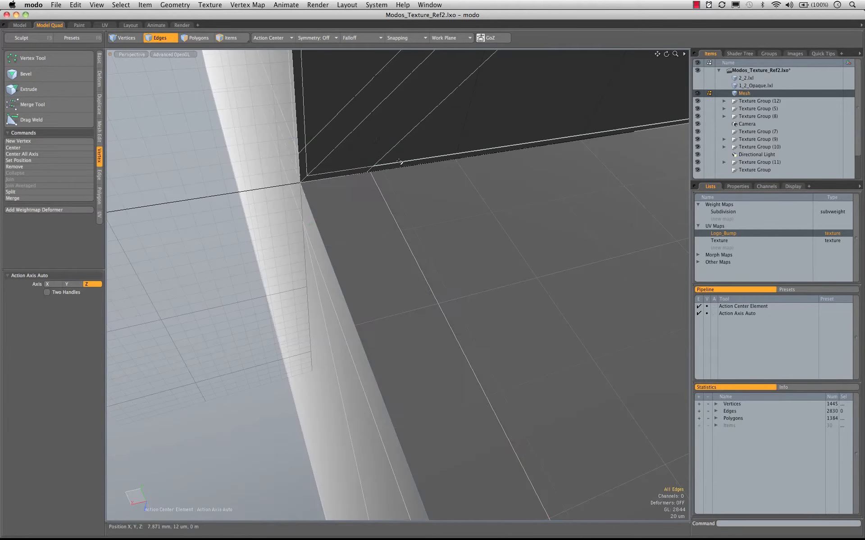
# Step: Try to merge the vertices of the two edges beside the corner gap with the Merge Tool at about 946 um, and undo it
pyautogui.press('space')
pyautogui.press('space')
pyautogui.press('a')
pyautogui.keyDown('ctrl'); pyautogui.keyDown('alt'); pyautogui.moveTo(380, 169); pyautogui.dragTo(383, 172); pyautogui.keyUp('alt'); pyautogui.keyUp('ctrl')
pyautogui.press('super+z')
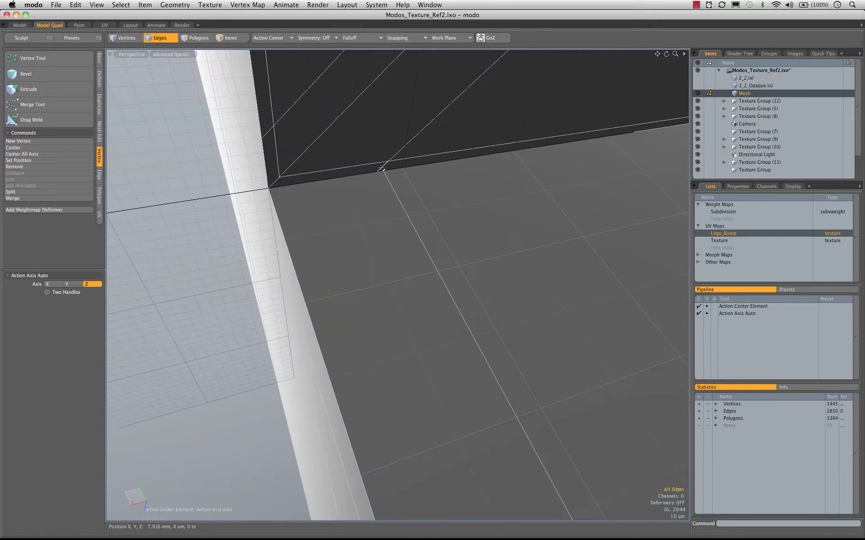
pyautogui.click(383, 185)
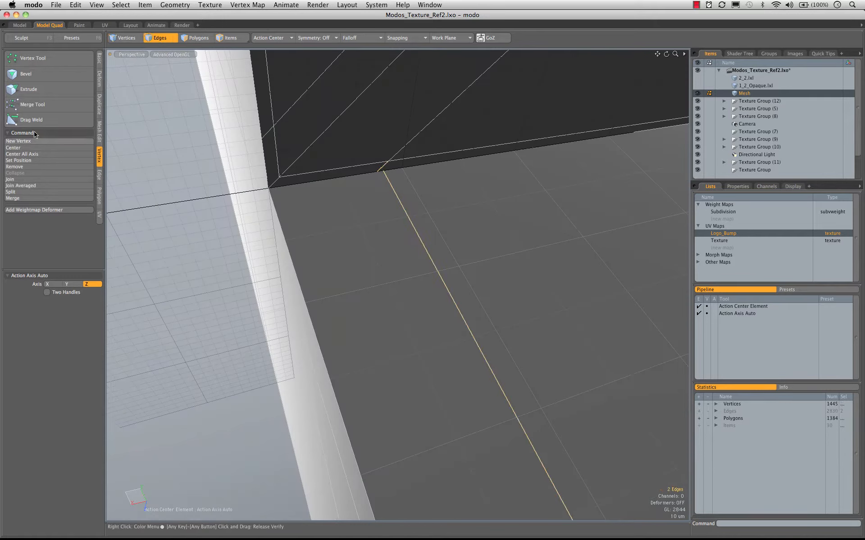
pyautogui.click(32, 104)
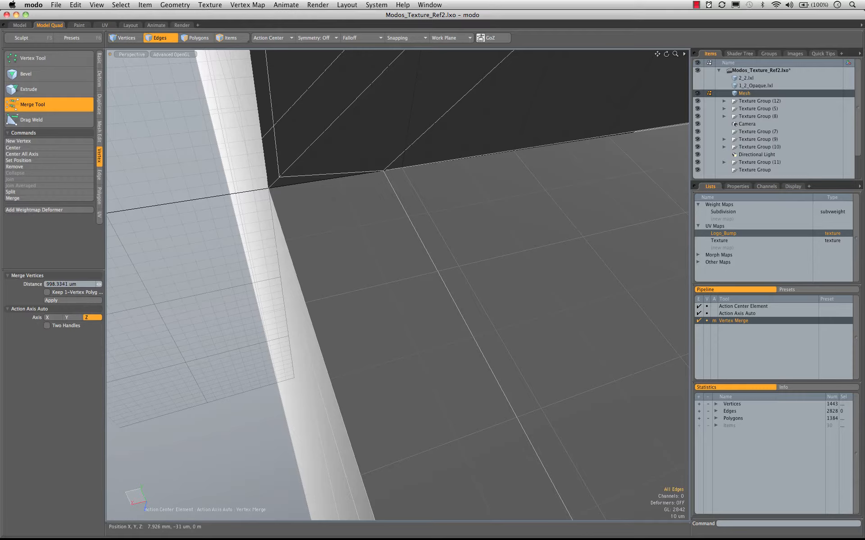
pyautogui.press('a')
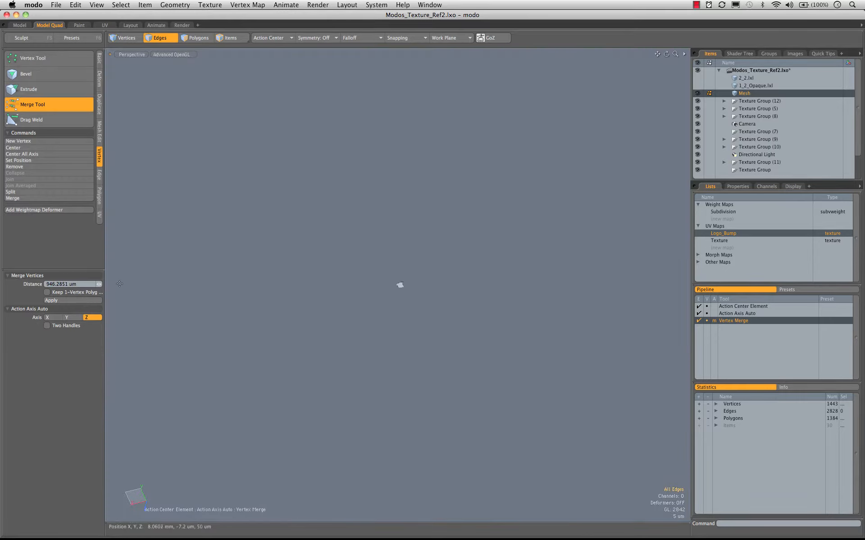
pyautogui.press('a')
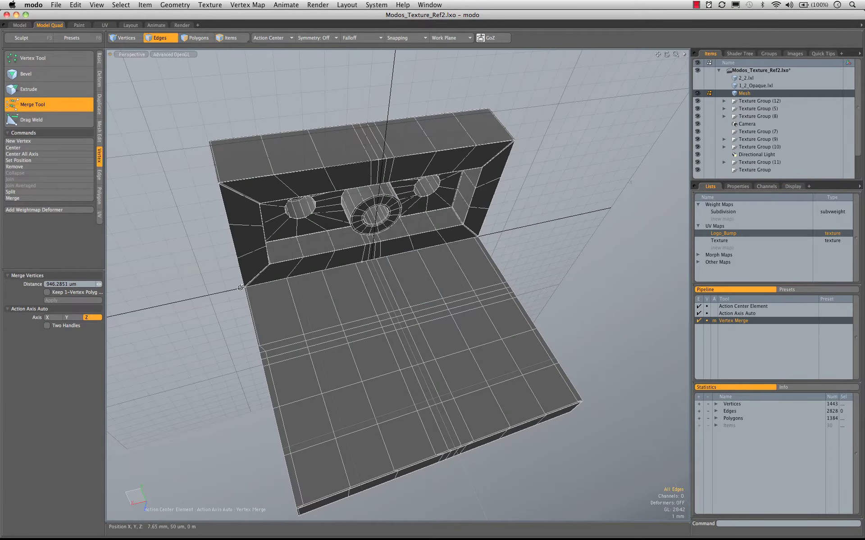
pyautogui.keyDown('alt'); pyautogui.moveTo(391, 266); pyautogui.dragTo(460, 198); pyautogui.keyUp('alt')
pyautogui.press('super+z')
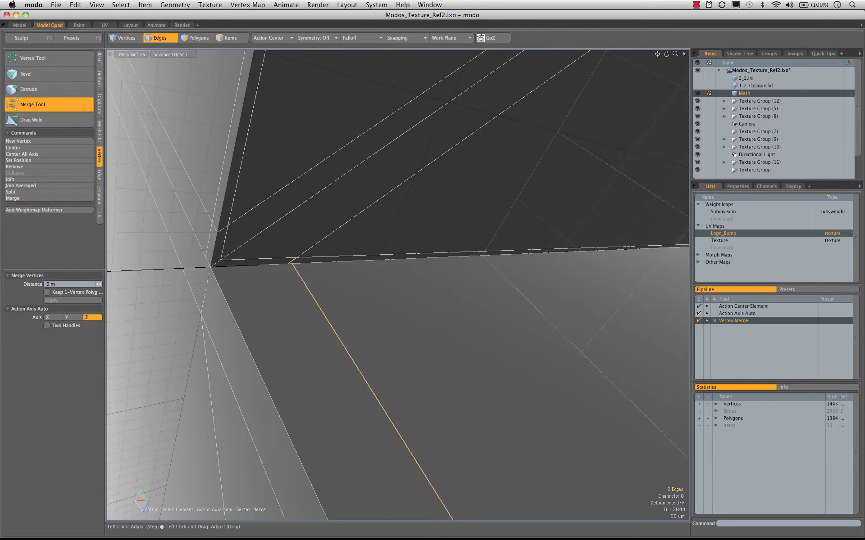
# Step: Try merging the same two edges' vertices at a distance of 100 um, undo the merge and leave the Merge Tool
pyautogui.click(100, 285)
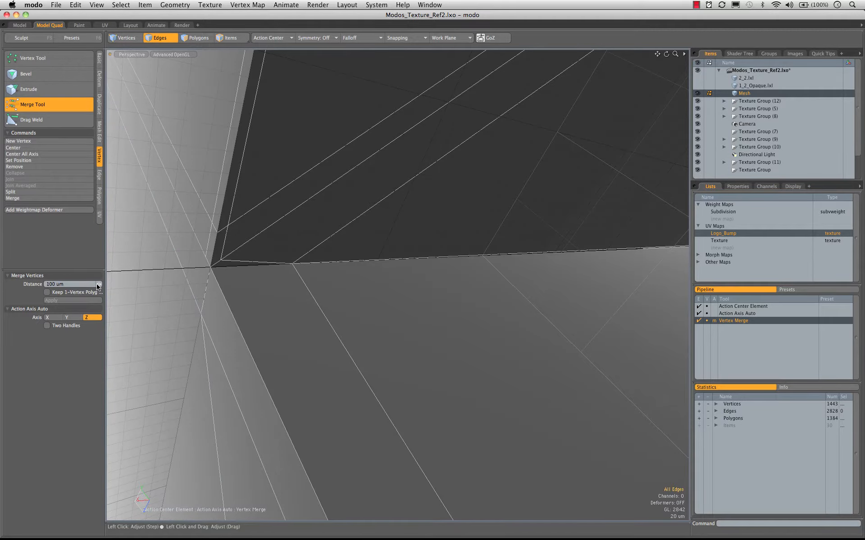
pyautogui.click(98, 285)
pyautogui.keyDown('alt'); pyautogui.moveTo(280, 267); pyautogui.dragTo(343, 269); pyautogui.keyUp('alt')
pyautogui.press('space')
pyautogui.press('space')
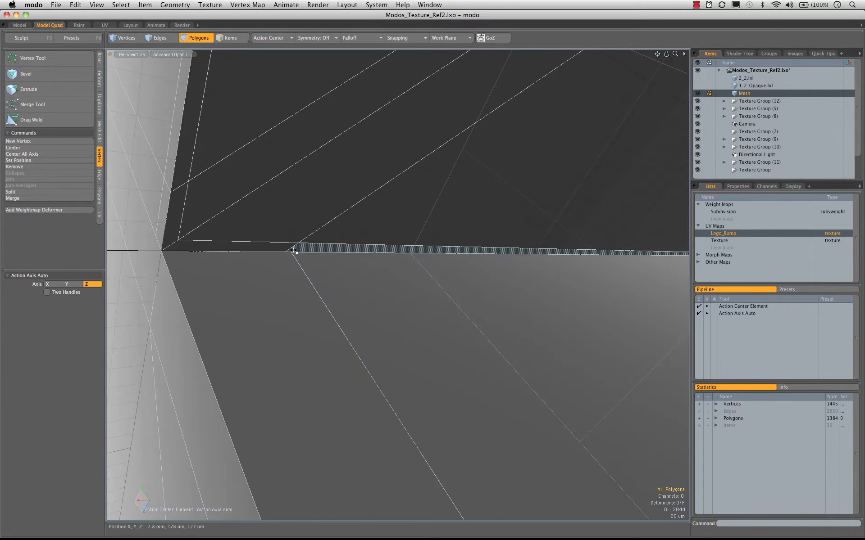
# Step: Join the two separate vertices at the corner gap with Join Averaged, and check the joint with subdivision on and off
pyautogui.press('space')
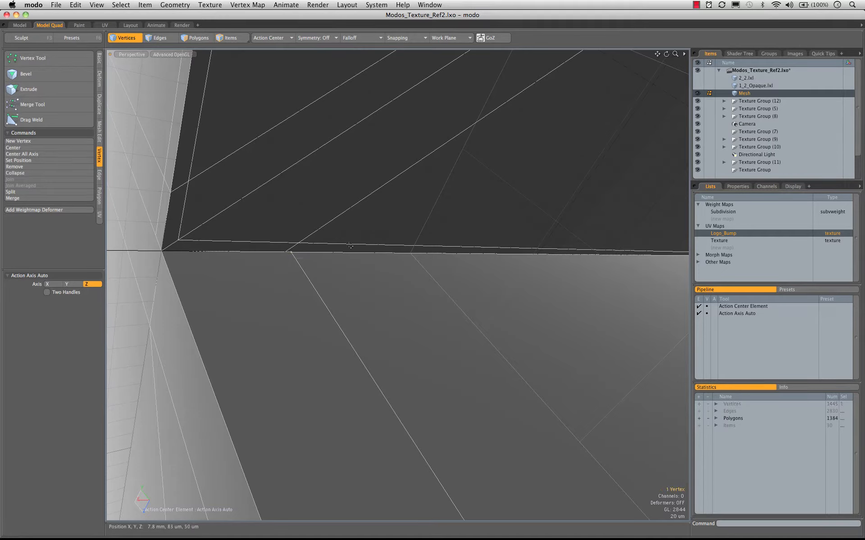
pyautogui.keyDown('alt'); pyautogui.moveTo(331, 246); pyautogui.dragTo(337, 275); pyautogui.keyUp('alt')
pyautogui.keyDown('alt'); pyautogui.moveTo(397, 258); pyautogui.dragTo(415, 279); pyautogui.keyUp('alt')
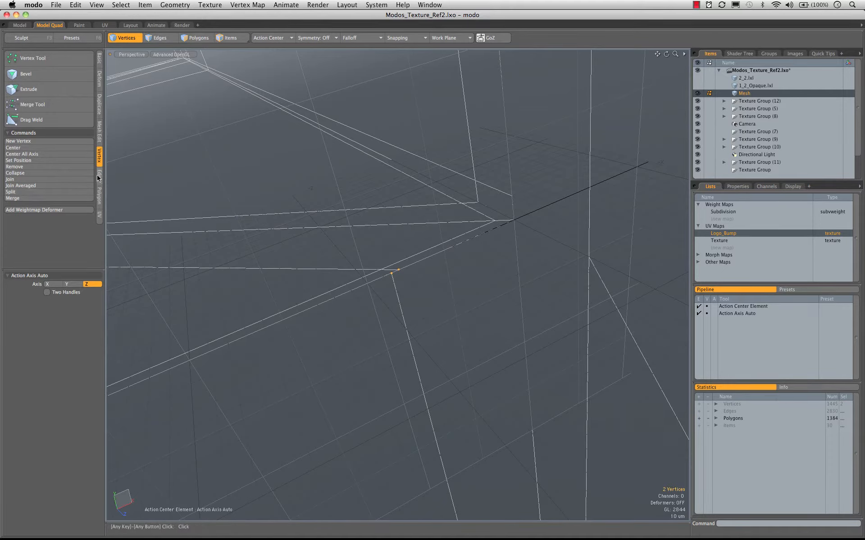
pyautogui.click(18, 185)
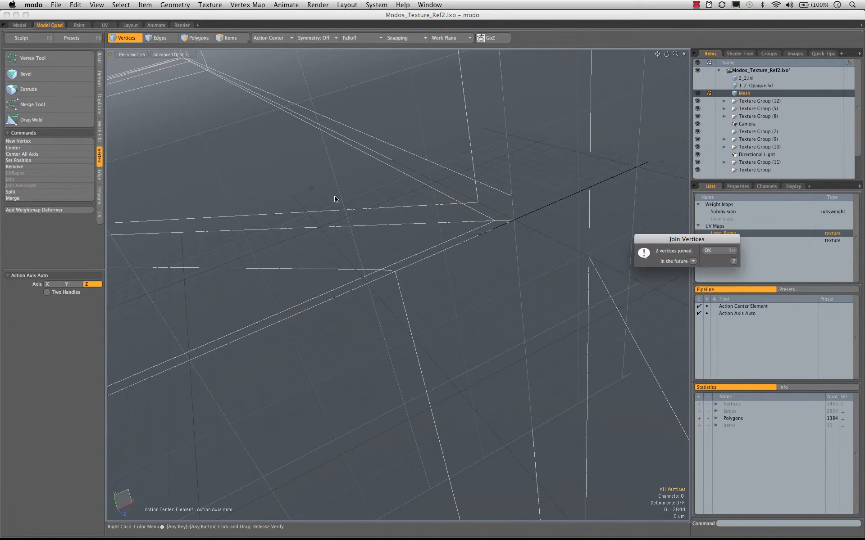
pyautogui.click(730, 252)
pyautogui.keyDown('alt'); pyautogui.moveTo(495, 266); pyautogui.dragTo(356, 322); pyautogui.keyUp('alt')
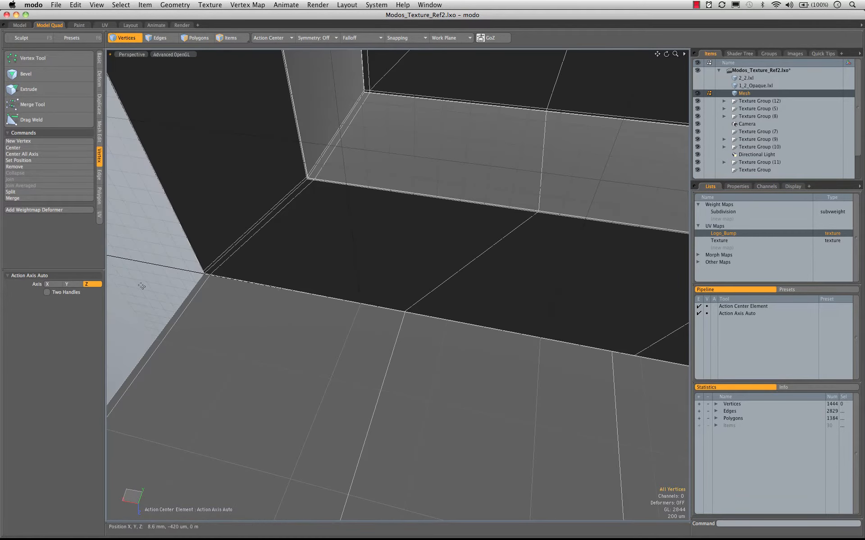
pyautogui.keyDown('alt'); pyautogui.moveTo(178, 279); pyautogui.dragTo(465, 345); pyautogui.keyUp('alt')
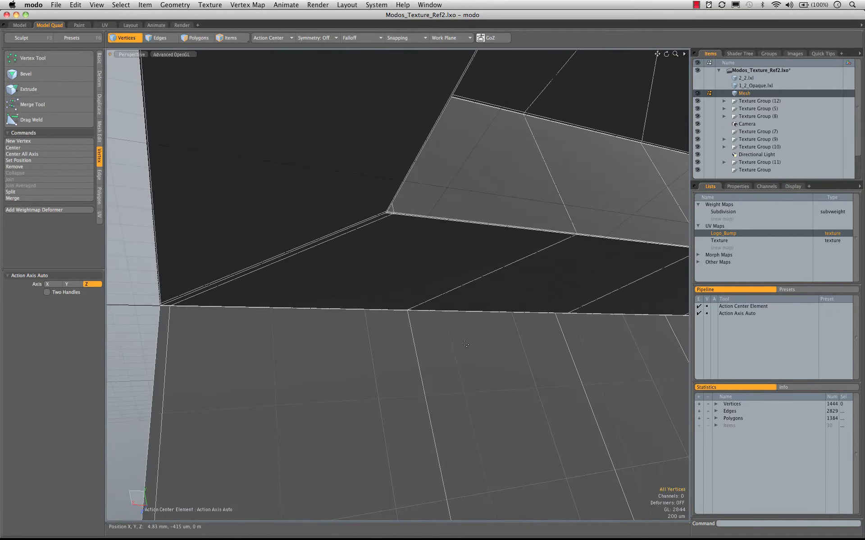
pyautogui.press('Tab')
pyautogui.keyDown('alt'); pyautogui.moveTo(320, 299); pyautogui.dragTo(437, 306); pyautogui.keyUp('alt')
pyautogui.press('Tab')
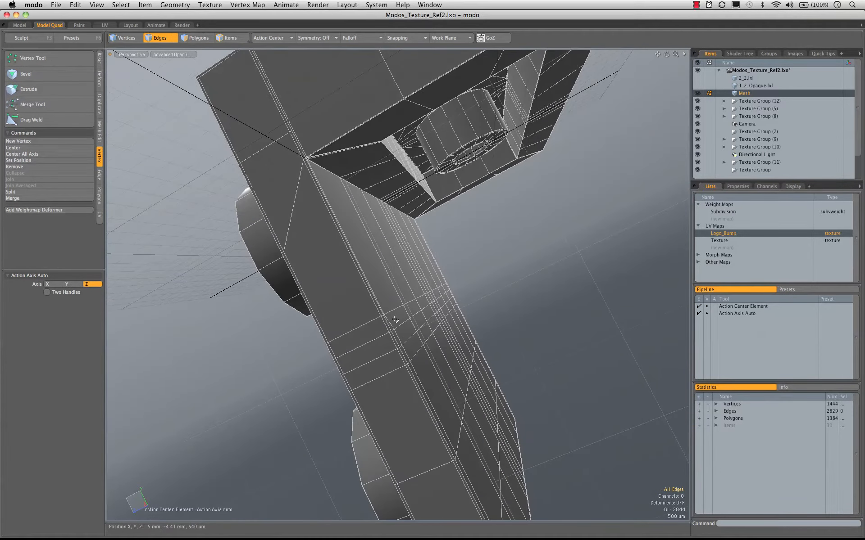
# Step: Select the crosswise edge row nearest the corner on the 2x2 part's inner face, including its continuation onto the adjoining side
pyautogui.moveTo(497, 257); pyautogui.dragTo(495, 258, button='right')
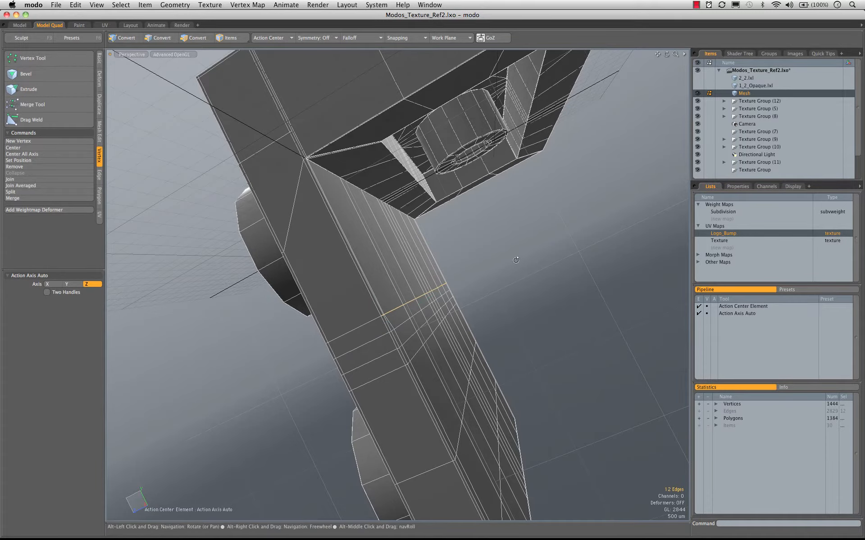
pyautogui.moveTo(494, 259)
pyautogui.keyDown('alt'); pyautogui.mouseDown()
pyautogui.moveTo(445, 272)
pyautogui.moveTo(367, 251)
pyautogui.moveTo(324, 271)
pyautogui.mouseUp(); pyautogui.keyUp('alt')
pyautogui.keyDown('ctrl'); pyautogui.keyDown('alt'); pyautogui.moveTo(324, 271); pyautogui.dragTo(342, 260); pyautogui.keyUp('alt'); pyautogui.keyUp('ctrl')
pyautogui.hotkey('shift', 'a')
pyautogui.keyDown('ctrl'); pyautogui.keyDown('alt'); pyautogui.moveTo(342, 261); pyautogui.dragTo(376, 260); pyautogui.keyUp('alt'); pyautogui.keyUp('ctrl')
pyautogui.keyDown('alt'); pyautogui.moveTo(376, 260); pyautogui.dragTo(352, 259); pyautogui.keyUp('alt')
pyautogui.moveTo(358, 258); pyautogui.dragTo(311, 261, button='right')
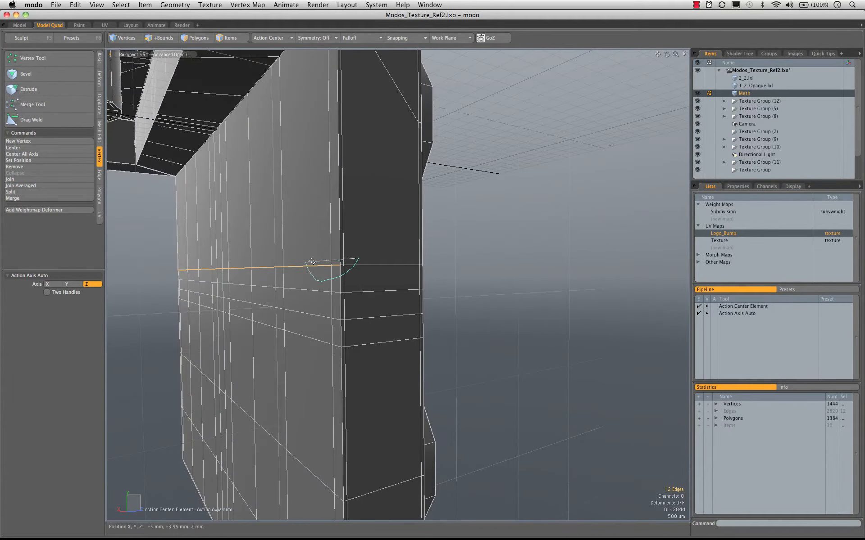
# Step: Move the selected edge row about 4.08 mm in Y up to the corner with the action center on Auto, and clear the selection
pyautogui.press('w')
pyautogui.keyDown('alt'); pyautogui.keyDown('shift'); pyautogui.moveTo(347, 245); pyautogui.dragTo(336, 312); pyautogui.keyUp('shift'); pyautogui.keyUp('alt')
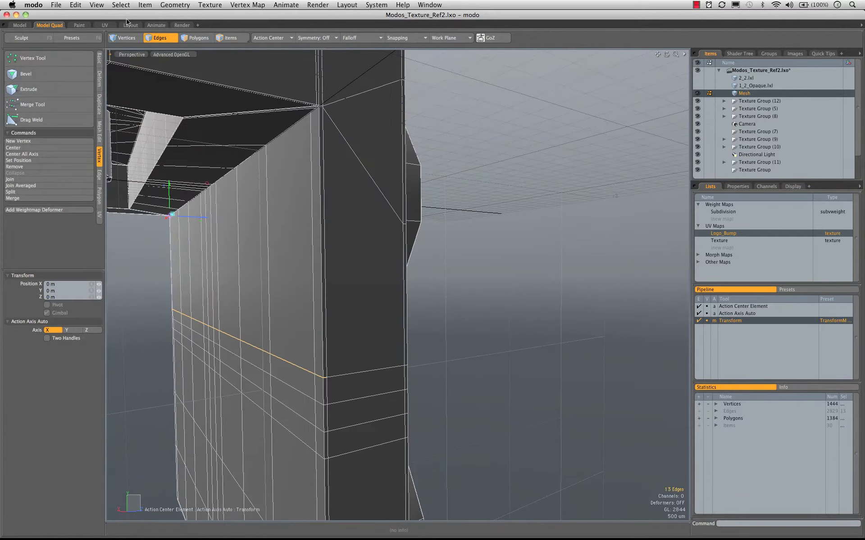
pyautogui.click(275, 38)
pyautogui.click(279, 39)
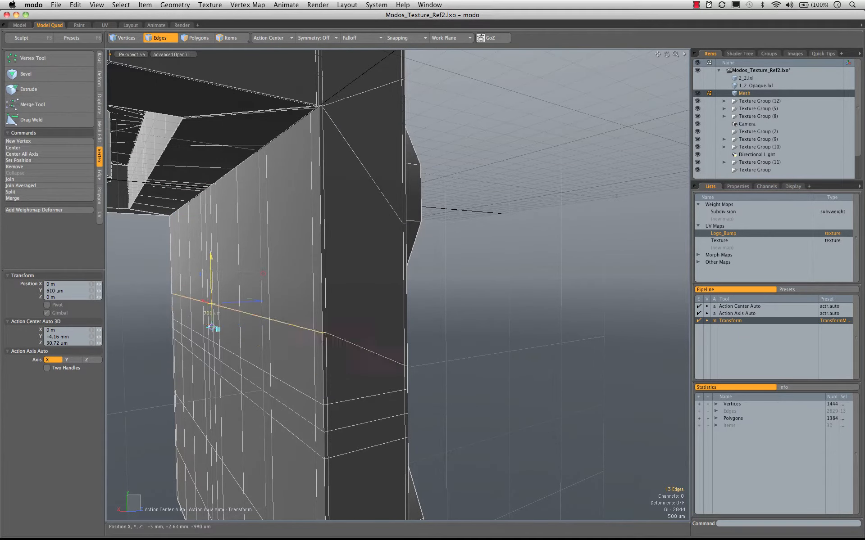
pyautogui.moveTo(212, 328); pyautogui.dragTo(210, 256)
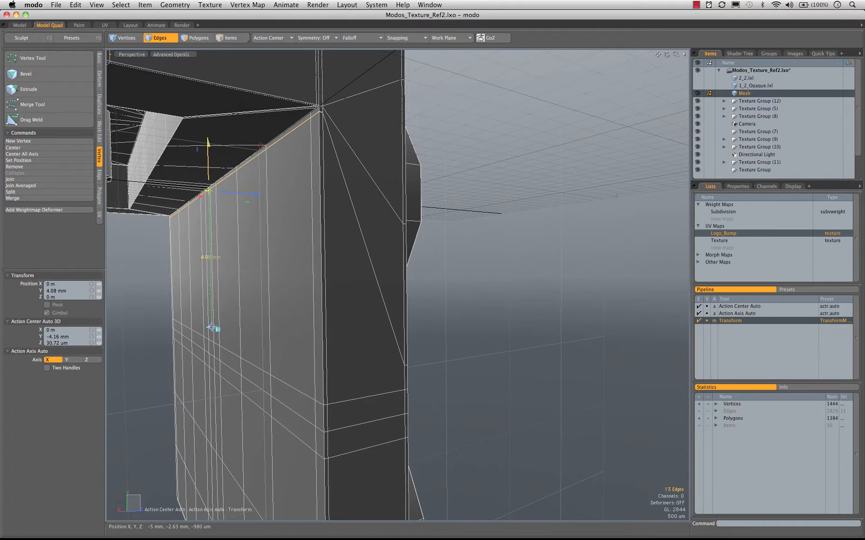
pyautogui.press('q')
pyautogui.click(523, 185)
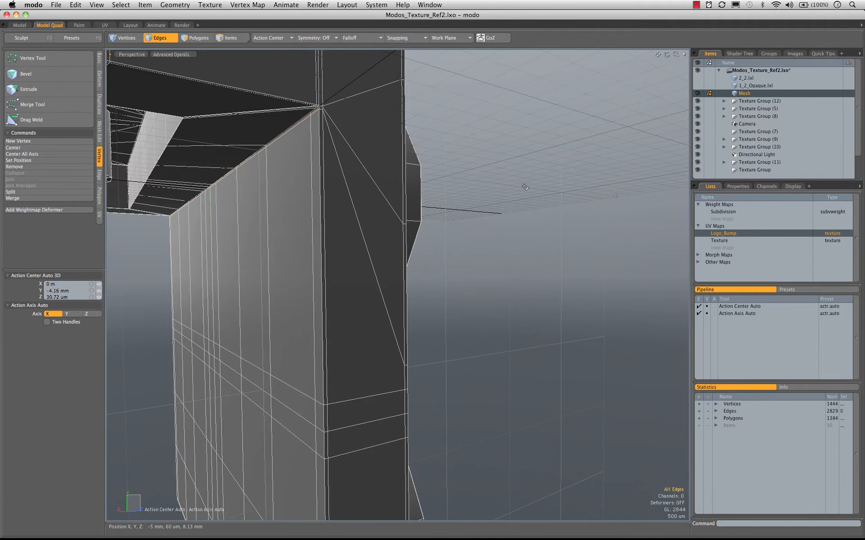
# Step: Turn on subdivision for the mesh and inspect the corner joint and the outer stud faces
pyautogui.press('Tab')
pyautogui.keyDown('alt'); pyautogui.moveTo(523, 186); pyautogui.dragTo(484, 230); pyautogui.keyUp('alt')
pyautogui.keyDown('alt'); pyautogui.keyDown('shift'); pyautogui.moveTo(484, 230); pyautogui.dragTo(359, 260); pyautogui.keyUp('shift'); pyautogui.keyUp('alt')
pyautogui.keyDown('alt'); pyautogui.moveTo(354, 298); pyautogui.dragTo(363, 244); pyautogui.keyUp('alt')
pyautogui.keyDown('alt'); pyautogui.moveTo(340, 214); pyautogui.dragTo(365, 256); pyautogui.keyUp('alt')
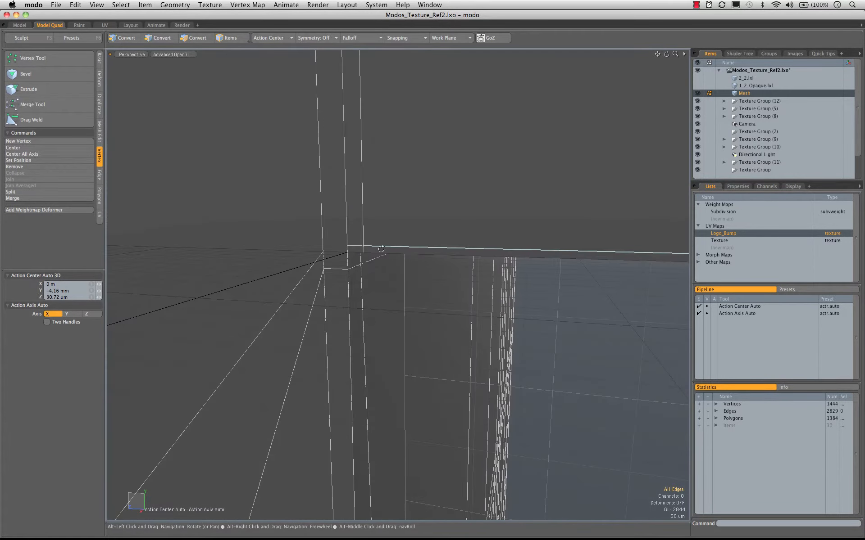
pyautogui.scroll(-10, 448, 276)
pyautogui.keyDown('alt'); pyautogui.moveTo(451, 279); pyautogui.dragTo(252, 252); pyautogui.keyUp('alt')
pyautogui.keyDown('alt'); pyautogui.moveTo(253, 252); pyautogui.dragTo(275, 328); pyautogui.keyUp('alt')
pyautogui.keyDown('alt'); pyautogui.keyDown('shift'); pyautogui.moveTo(275, 329); pyautogui.dragTo(334, 317); pyautogui.keyUp('shift'); pyautogui.keyUp('alt')
pyautogui.keyDown('ctrl'); pyautogui.keyDown('alt'); pyautogui.moveTo(333, 318); pyautogui.dragTo(405, 311); pyautogui.keyUp('alt'); pyautogui.keyUp('ctrl')
pyautogui.keyDown('alt'); pyautogui.moveTo(347, 311); pyautogui.dragTo(344, 280); pyautogui.keyUp('alt')
pyautogui.keyDown('ctrl'); pyautogui.keyDown('alt'); pyautogui.moveTo(378, 219); pyautogui.dragTo(396, 299); pyautogui.keyUp('alt'); pyautogui.keyUp('ctrl')
# Step: Select the central polygon strips running around both parts, cut them and paste them back as a detached strip
pyautogui.press('3')
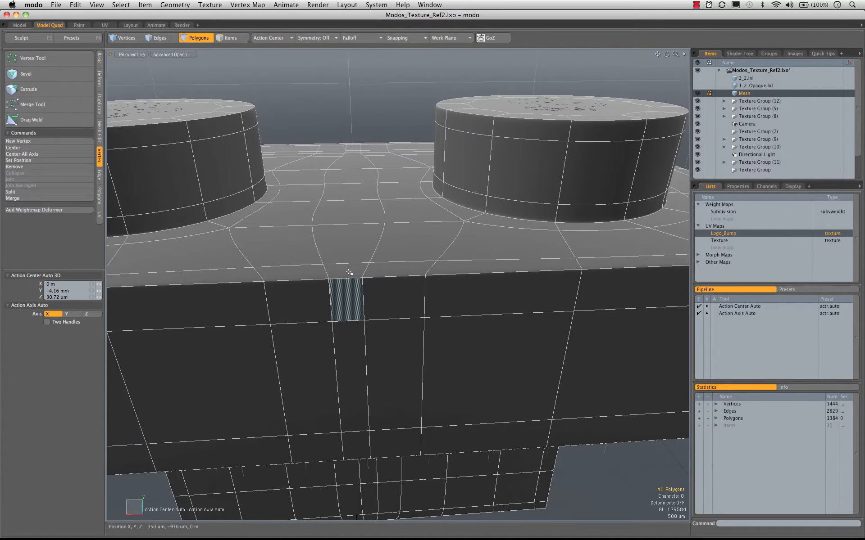
pyautogui.moveTo(349, 272); pyautogui.dragTo(351, 256)
pyautogui.press('l')
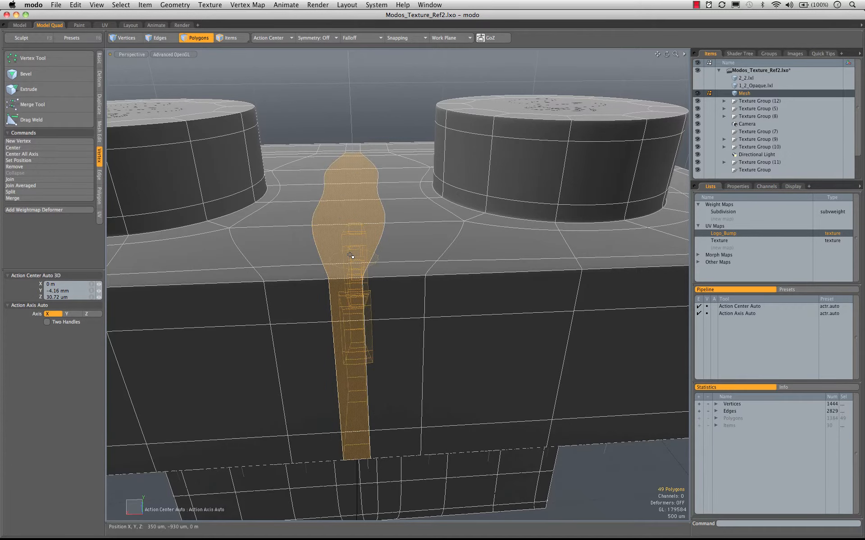
pyautogui.press('alt')
pyautogui.keyDown('alt'); pyautogui.moveTo(419, 208); pyautogui.dragTo(390, 264); pyautogui.keyUp('alt')
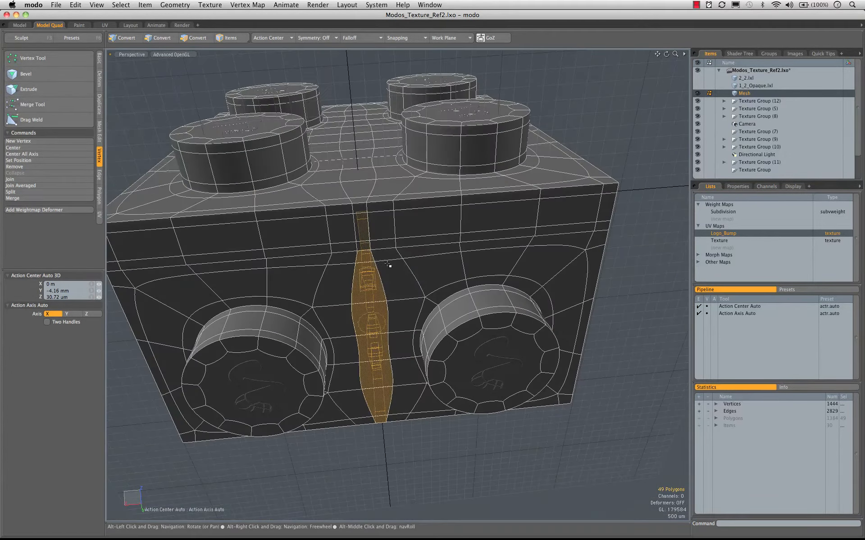
pyautogui.doubleClick(366, 229)
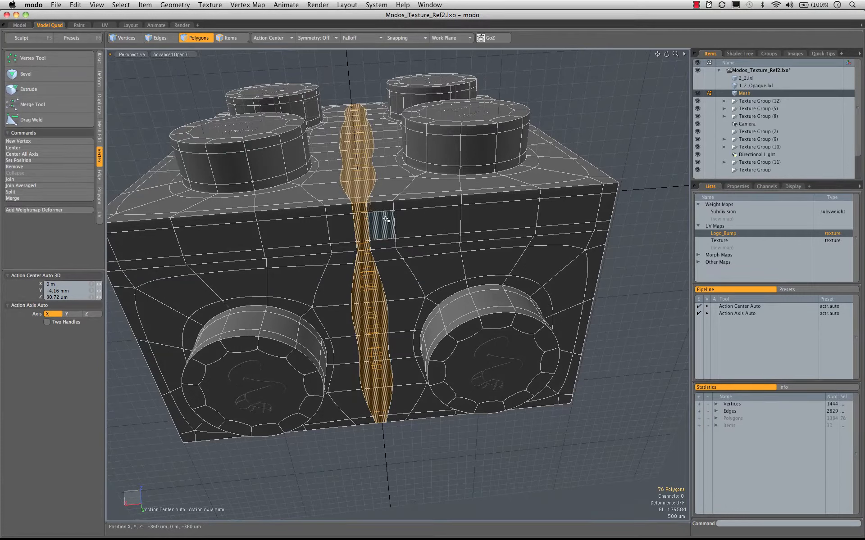
pyautogui.press('Delete')
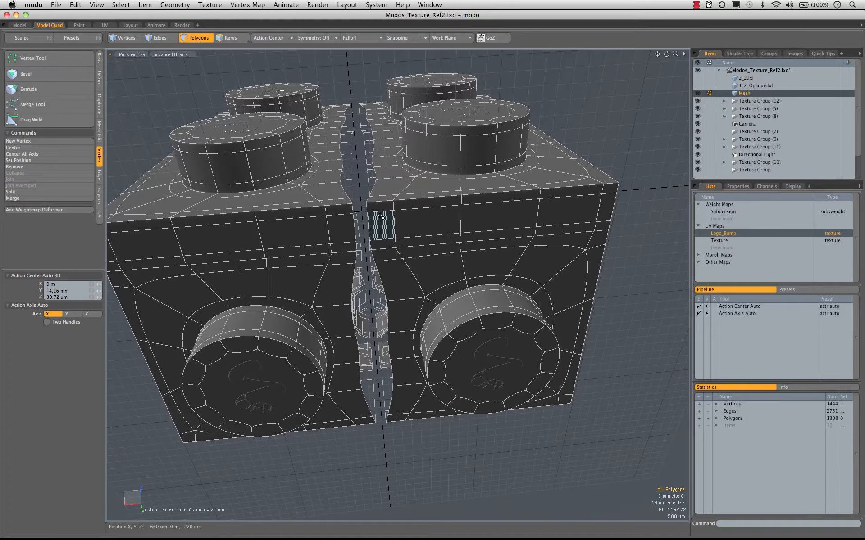
pyautogui.press('super+z')
# Step: Delete the +X half beside the strip and mirror the remaining half across the centre in X with Merge Vertices on
pyautogui.doubleClick(324, 230)
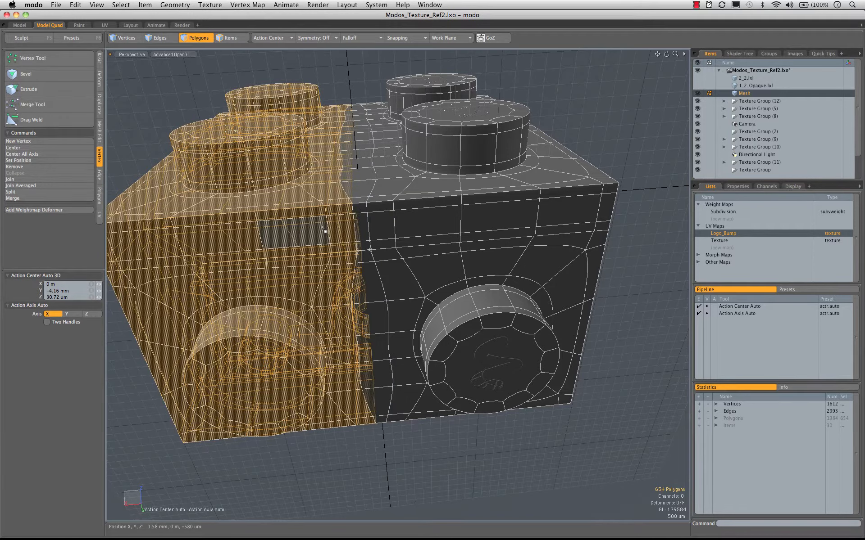
pyautogui.press('Delete')
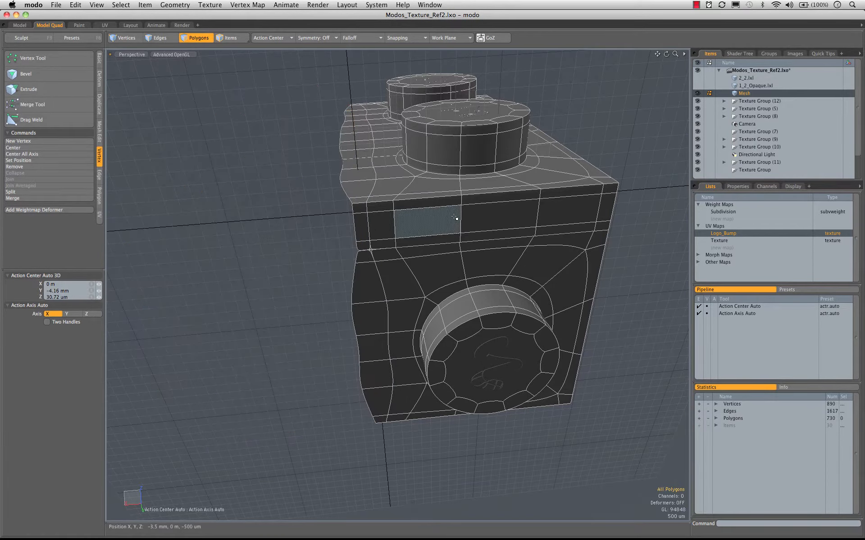
pyautogui.doubleClick(459, 218)
pyautogui.keyDown('alt'); pyautogui.moveTo(458, 218); pyautogui.dragTo(437, 270); pyautogui.keyUp('alt')
pyautogui.hotkey('shift', 'v')
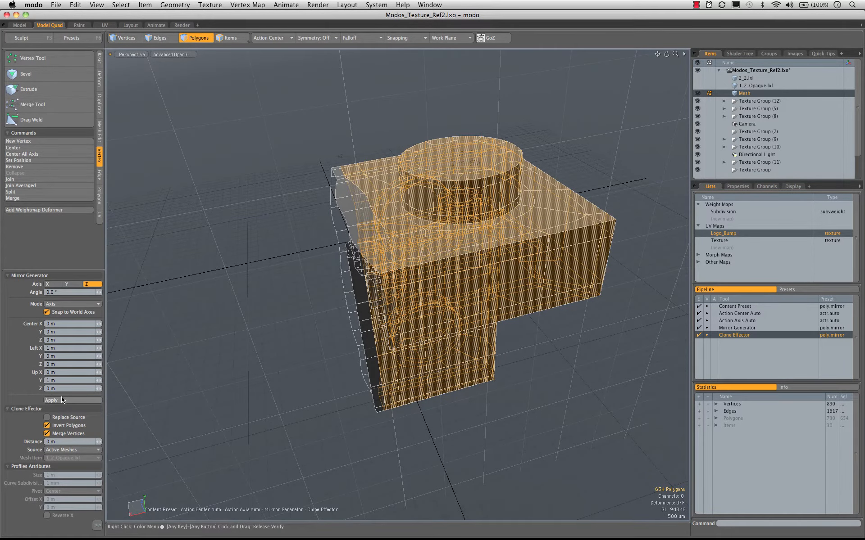
pyautogui.keyDown('alt'); pyautogui.moveTo(180, 324); pyautogui.dragTo(175, 370); pyautogui.keyUp('alt')
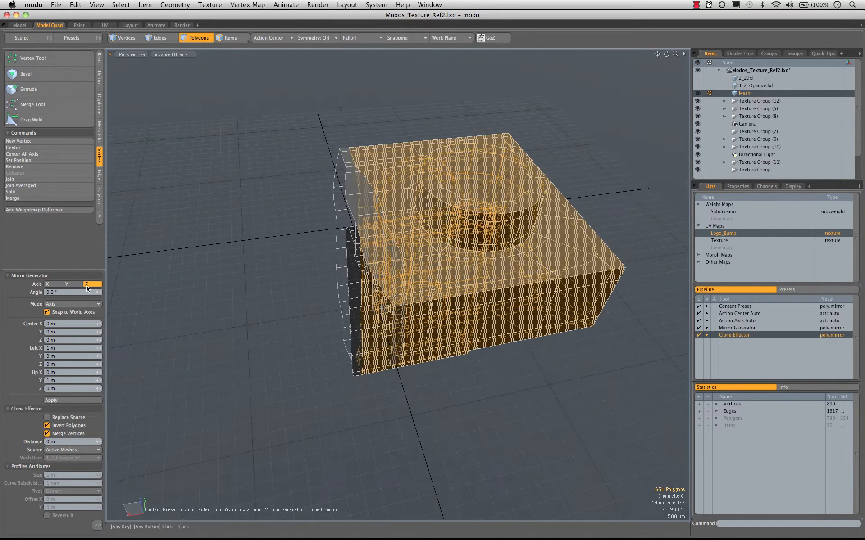
pyautogui.click(77, 400)
pyautogui.keyDown('alt'); pyautogui.moveTo(346, 193); pyautogui.dragTo(384, 174); pyautogui.keyUp('alt')
pyautogui.press('q')
# Step: Check the mirrored mesh with subdivision off and on, and test which polygons are connected by selecting one half
pyautogui.click(362, 133)
pyautogui.press('Tab')
pyautogui.keyDown('alt'); pyautogui.moveTo(396, 286); pyautogui.dragTo(385, 246); pyautogui.keyUp('alt')
pyautogui.press('Tab')
pyautogui.doubleClick(409, 245)
pyautogui.keyDown('alt'); pyautogui.moveTo(417, 331); pyautogui.dragTo(421, 306); pyautogui.keyUp('alt')
pyautogui.hotkey('ctrl', 'z')
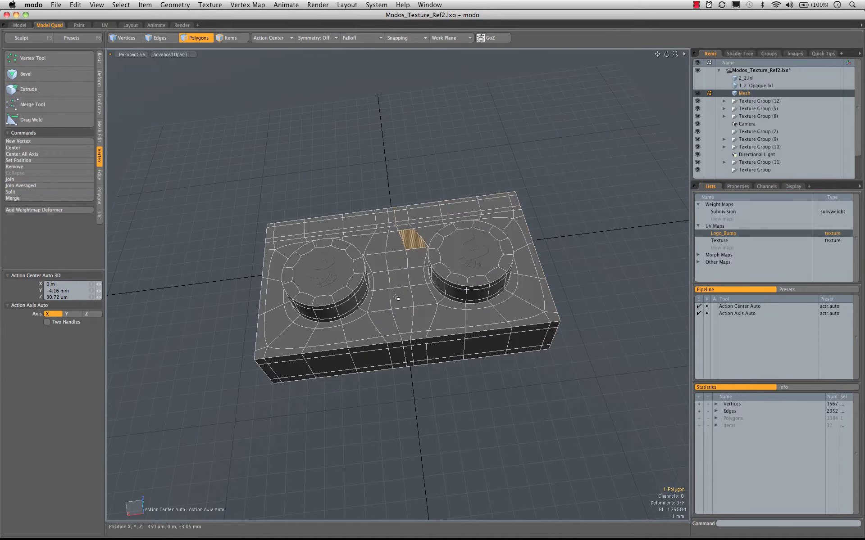
pyautogui.hotkey('ctrl', 'z')
pyautogui.hotkey('ctrl', 'shift', 'z')
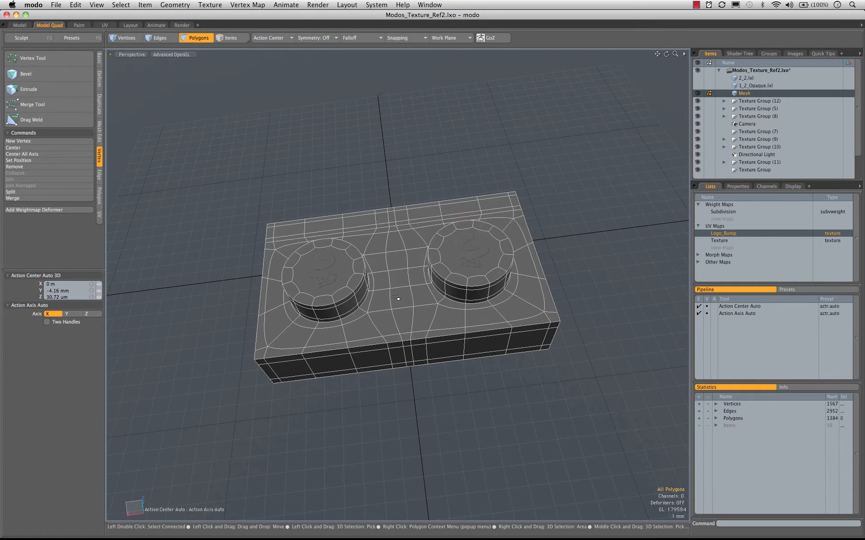
pyautogui.hotkey('ctrl', 'shift', 'z')
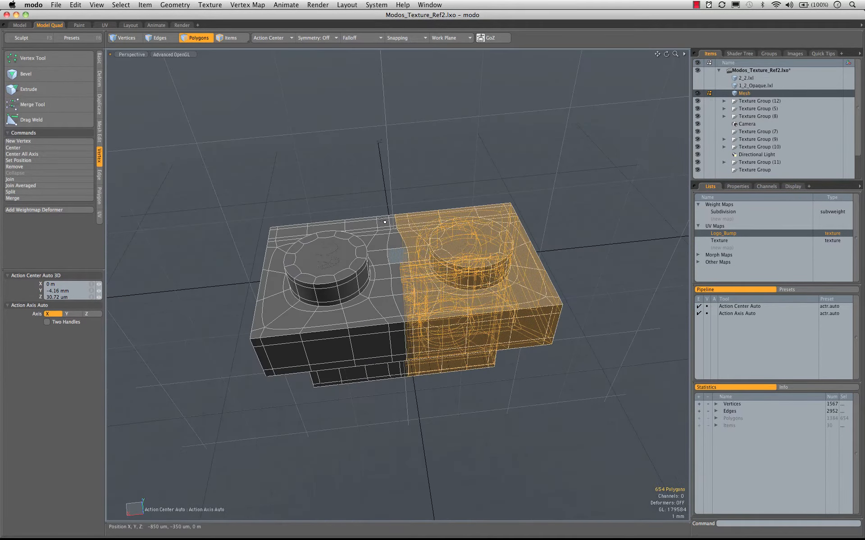
# Step: Select both connected halves of the mesh and merge their overlapping vertices with the Merge Tool, undoing the overly large merge distance
pyautogui.click(377, 191)
pyautogui.doubleClick(425, 279)
pyautogui.keyDown('shift'); pyautogui.doubleClick(373, 296); pyautogui.keyUp('shift')
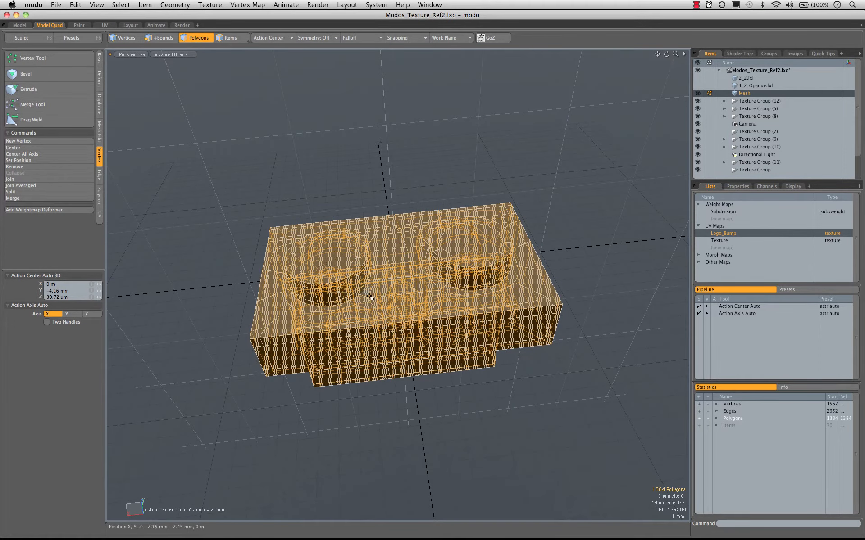
pyautogui.keyDown('ctrl'); pyautogui.keyDown('alt'); pyautogui.moveTo(372, 296); pyautogui.dragTo(405, 276); pyautogui.keyUp('alt'); pyautogui.keyUp('ctrl')
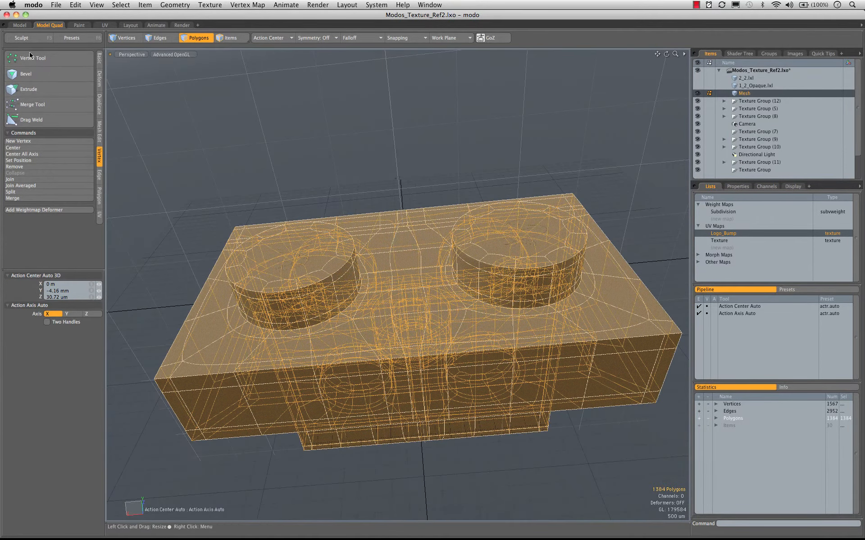
pyautogui.click(32, 104)
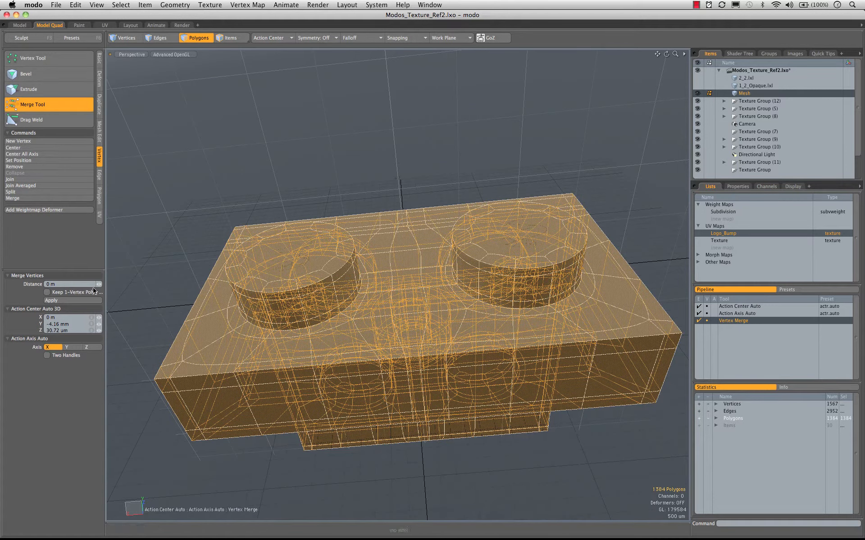
pyautogui.moveTo(158, 223); pyautogui.dragTo(174, 222)
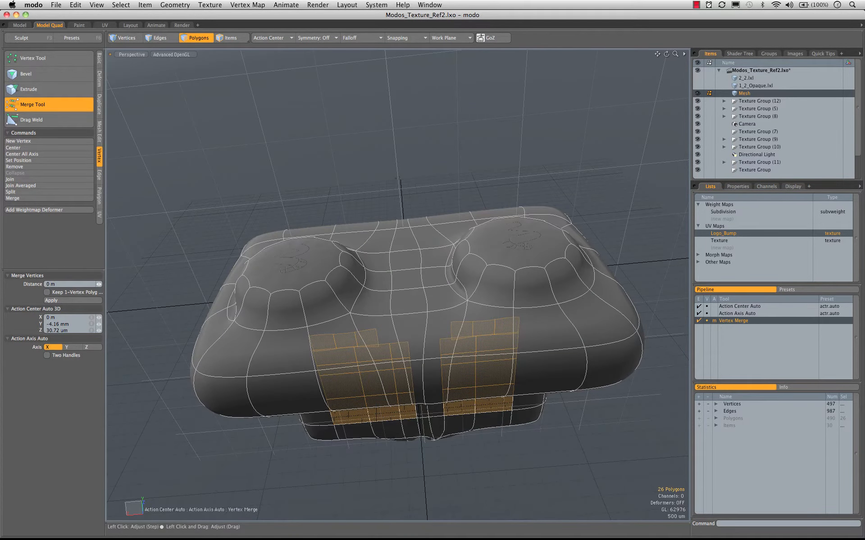
pyautogui.press('super+z')
pyautogui.keyDown('alt'); pyautogui.moveTo(403, 231); pyautogui.dragTo(406, 184); pyautogui.keyUp('alt')
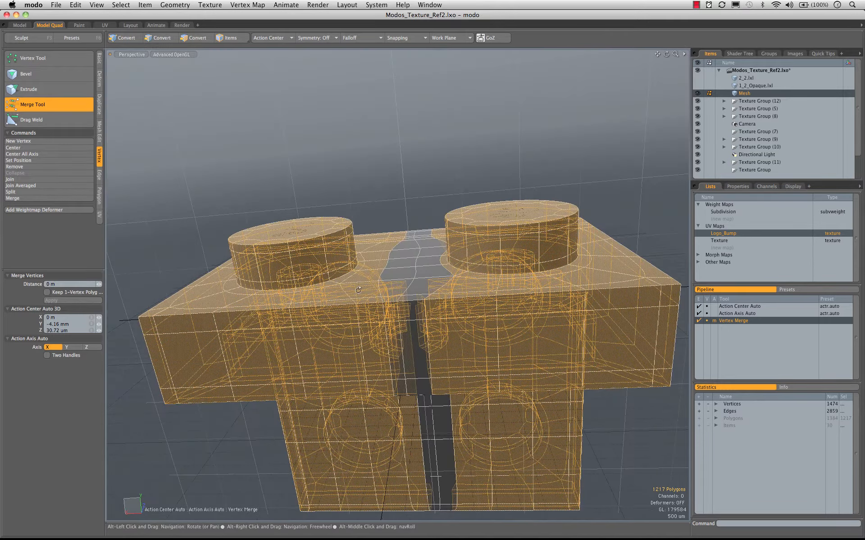
pyautogui.press('space')
pyautogui.click(405, 183)
# Step: Select the edge loop along the joint between the two plates and move it slightly up in Y
pyautogui.keyDown('alt'); pyautogui.moveTo(406, 270); pyautogui.dragTo(426, 169); pyautogui.keyUp('alt')
pyautogui.keyDown('alt'); pyautogui.moveTo(484, 212); pyautogui.dragTo(542, 222); pyautogui.keyUp('alt')
pyautogui.press('Tab')
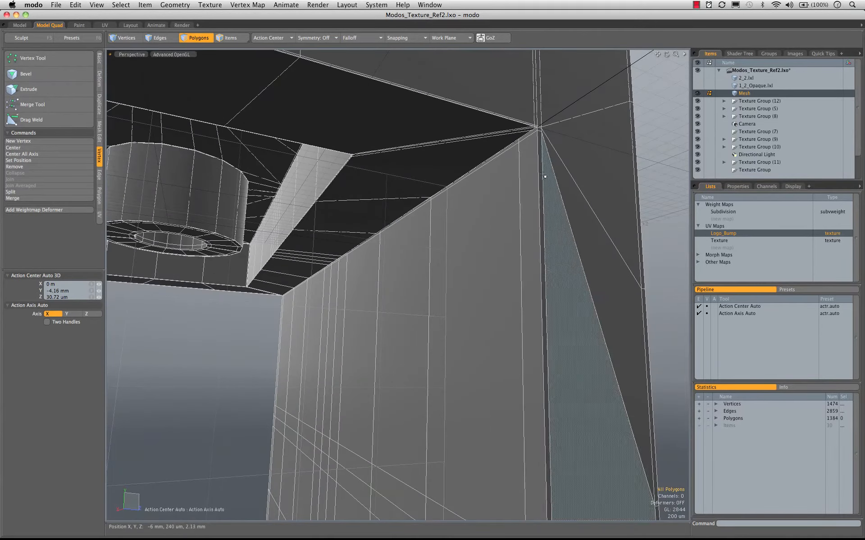
pyautogui.keyDown('alt'); pyautogui.moveTo(544, 176); pyautogui.dragTo(594, 245); pyautogui.keyUp('alt')
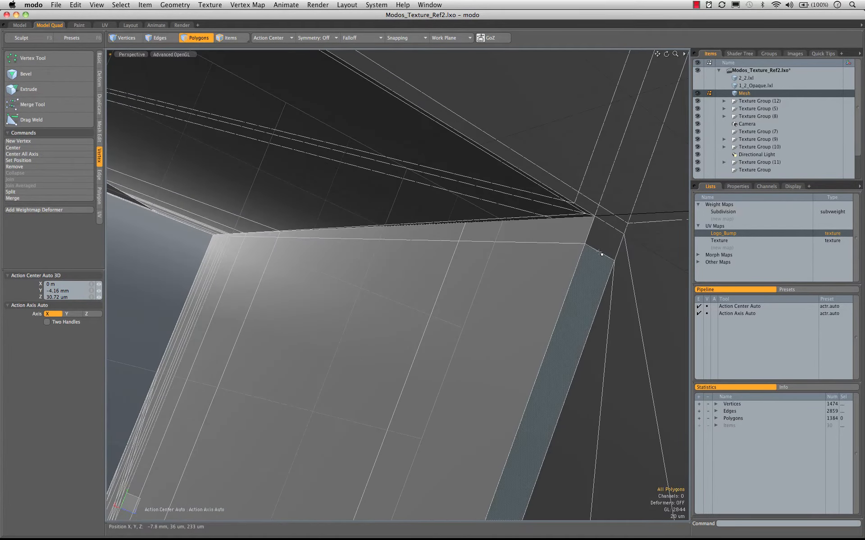
pyautogui.press('2')
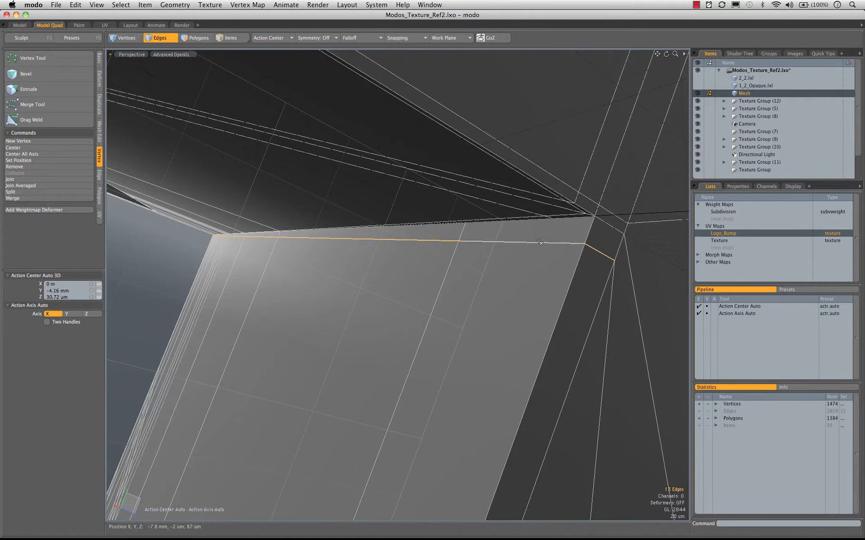
pyautogui.hotkey('shift', 'a')
pyautogui.keyDown('alt'); pyautogui.moveTo(273, 321); pyautogui.dragTo(378, 306); pyautogui.keyUp('alt')
pyautogui.scroll(10, 259, 267)
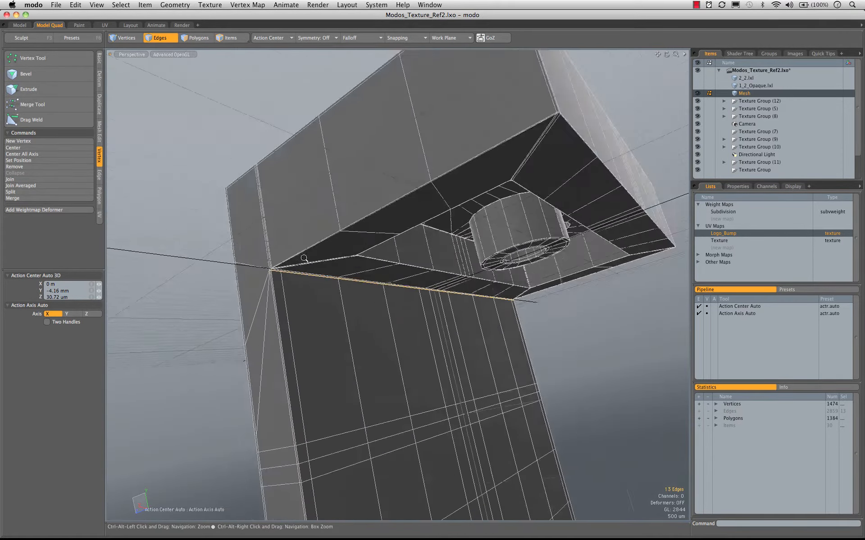
pyautogui.press('w')
pyautogui.keyDown('alt'); pyautogui.moveTo(476, 300); pyautogui.dragTo(498, 317); pyautogui.keyUp('alt')
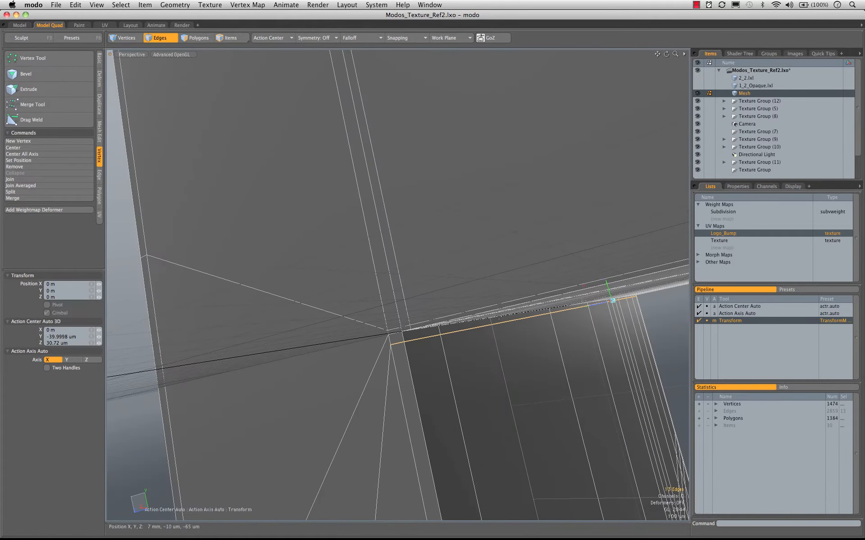
pyautogui.moveTo(444, 318); pyautogui.dragTo(444, 315)
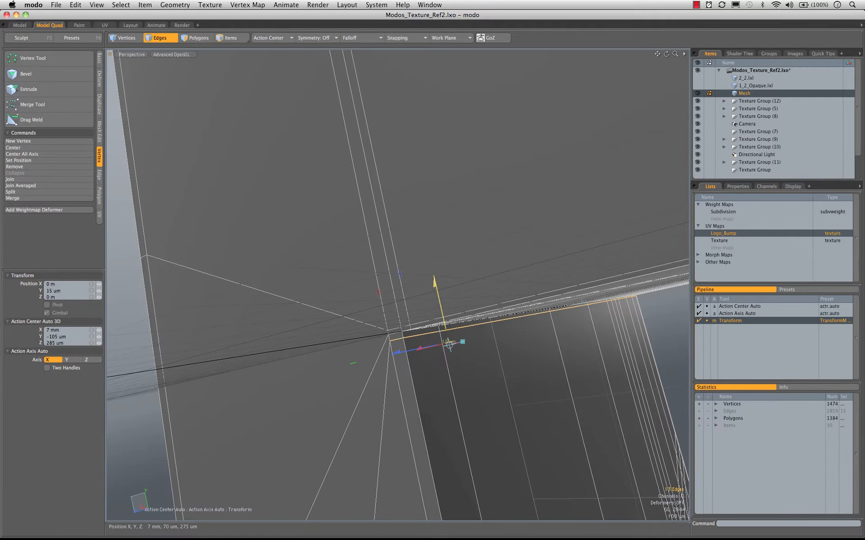
pyautogui.press('q')
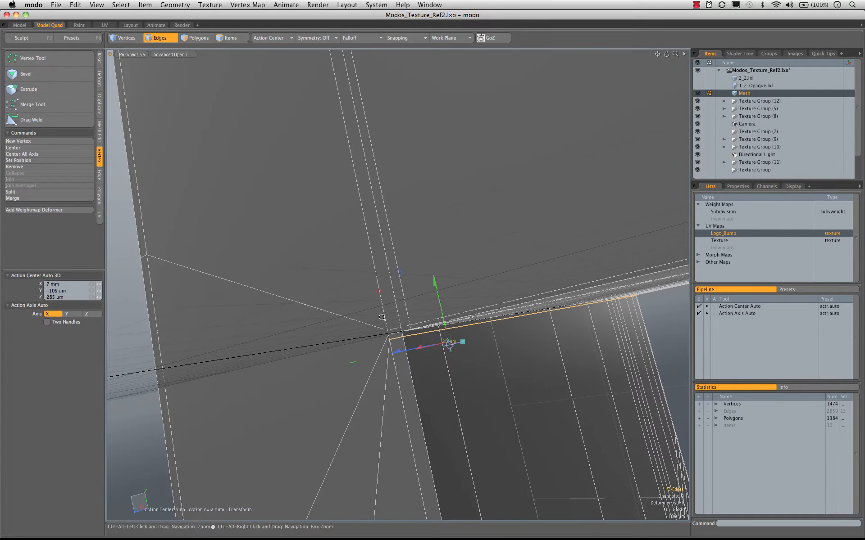
# Step: Check the neighbouring edges at the corner joint and inspect the inner seam with subdivision toggled
pyautogui.click(665, 322)
pyautogui.keyDown('alt'); pyautogui.moveTo(435, 263); pyautogui.dragTo(514, 362); pyautogui.keyUp('alt')
pyautogui.press('w')
pyautogui.press('q')
pyautogui.click(578, 388)
pyautogui.keyDown('ctrl'); pyautogui.keyDown('alt'); pyautogui.moveTo(577, 356); pyautogui.dragTo(434, 239); pyautogui.keyUp('alt'); pyautogui.keyUp('ctrl')
pyautogui.keyDown('ctrl'); pyautogui.keyDown('alt'); pyautogui.moveTo(558, 293); pyautogui.dragTo(289, 212); pyautogui.keyUp('alt'); pyautogui.keyUp('ctrl')
pyautogui.keyDown('ctrl'); pyautogui.keyDown('alt'); pyautogui.moveTo(518, 245); pyautogui.dragTo(531, 221); pyautogui.keyUp('alt'); pyautogui.keyUp('ctrl')
pyautogui.keyDown('alt'); pyautogui.keyDown('shift'); pyautogui.moveTo(405, 226); pyautogui.dragTo(421, 239); pyautogui.keyUp('shift'); pyautogui.keyUp('alt')
pyautogui.press('Tab')
pyautogui.keyDown('alt'); pyautogui.moveTo(482, 194); pyautogui.dragTo(523, 186); pyautogui.keyUp('alt')
pyautogui.keyDown('alt'); pyautogui.moveTo(523, 185); pyautogui.dragTo(334, 77); pyautogui.keyUp('alt')
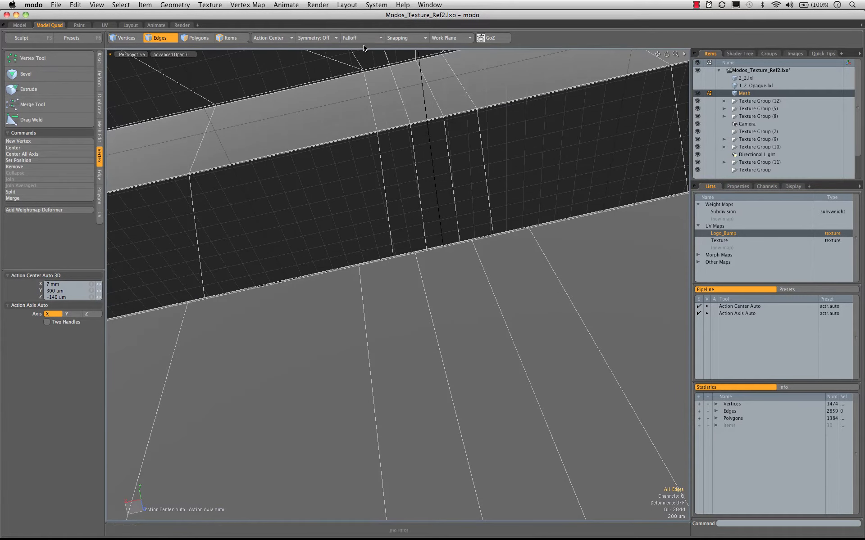
# Step: Turn on symmetry in X and select the mismatched mirrored edges beside the centre of the inner plate joint
pyautogui.click(330, 38)
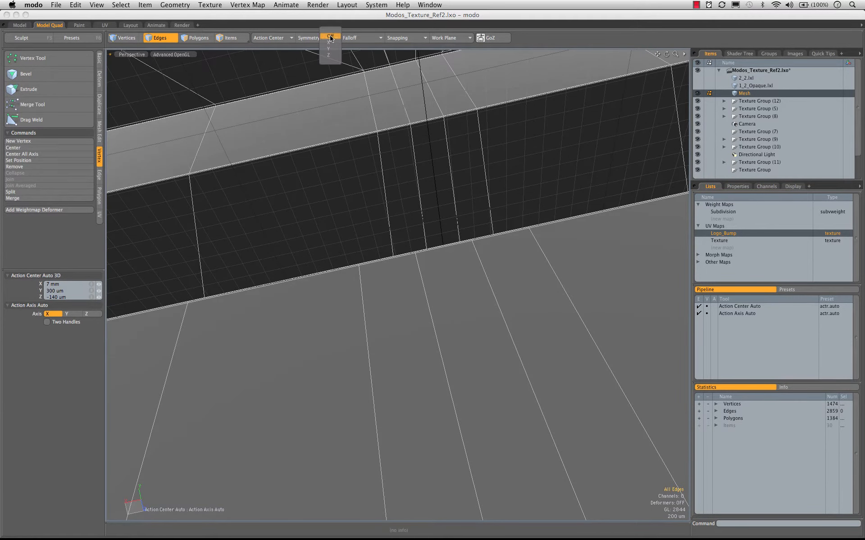
pyautogui.click(329, 42)
pyautogui.click(427, 294)
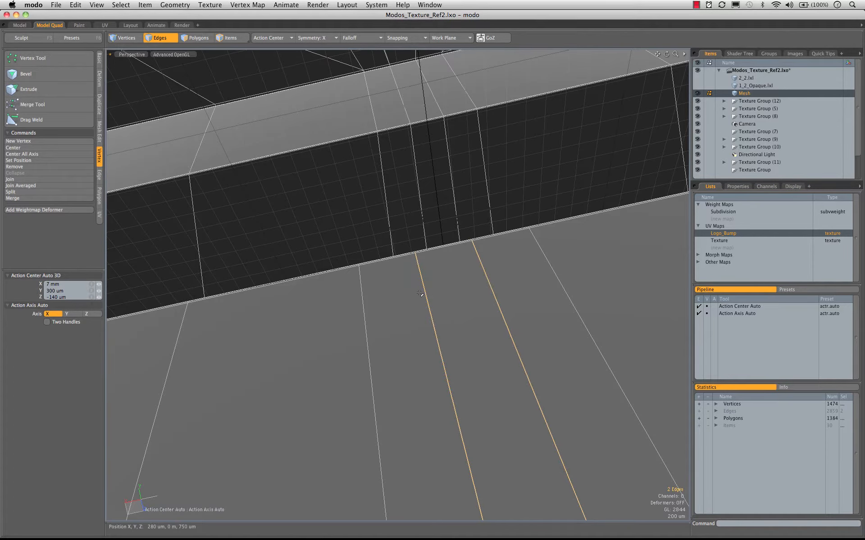
pyautogui.keyDown('ctrl'); pyautogui.keyDown('alt'); pyautogui.moveTo(419, 293); pyautogui.dragTo(525, 246); pyautogui.keyUp('alt'); pyautogui.keyUp('ctrl')
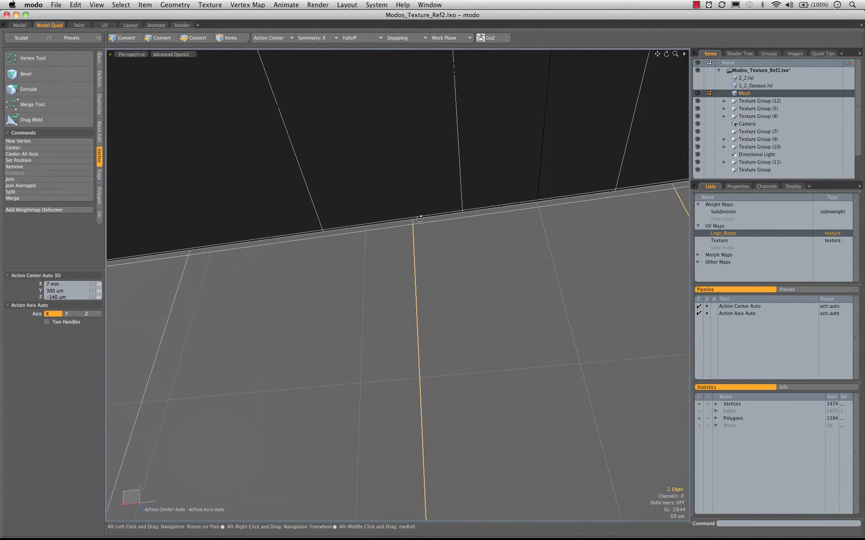
pyautogui.keyDown('alt'); pyautogui.moveTo(444, 157); pyautogui.dragTo(435, 187); pyautogui.keyUp('alt')
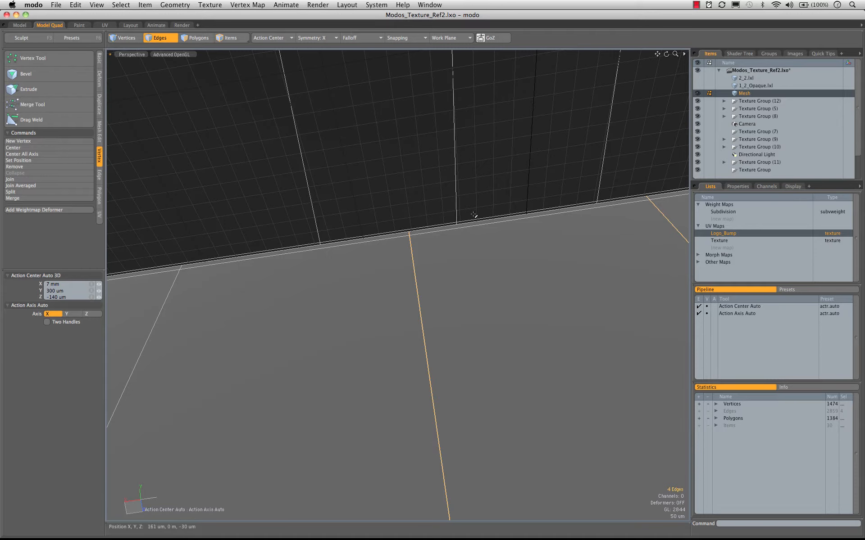
# Step: Set the action center to Element with Auto axis and scale the selected edges in X to align with the adjoining face's edge
pyautogui.press('r')
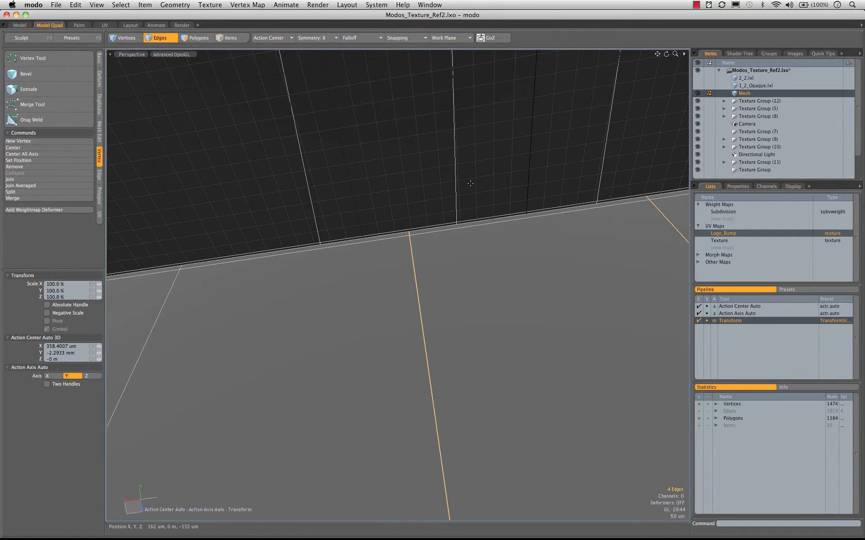
pyautogui.click(266, 39)
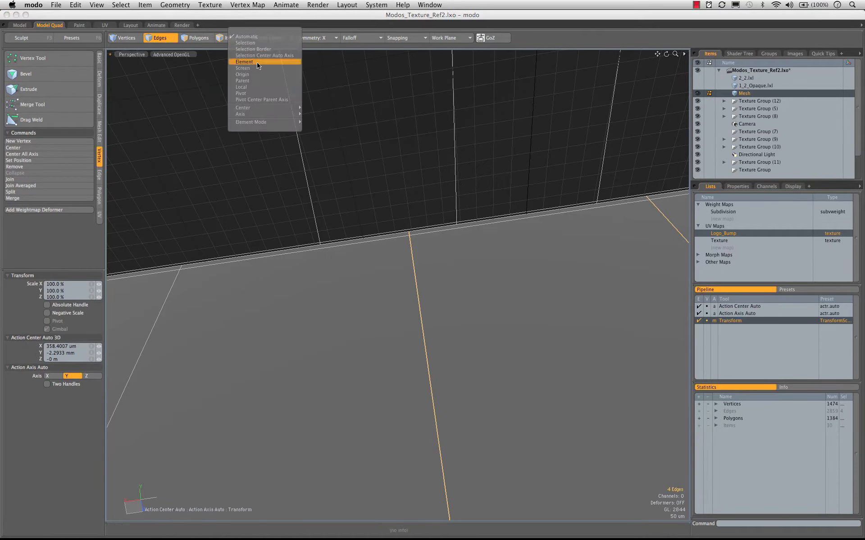
pyautogui.click(258, 64)
pyautogui.click(264, 39)
pyautogui.moveTo(261, 117)
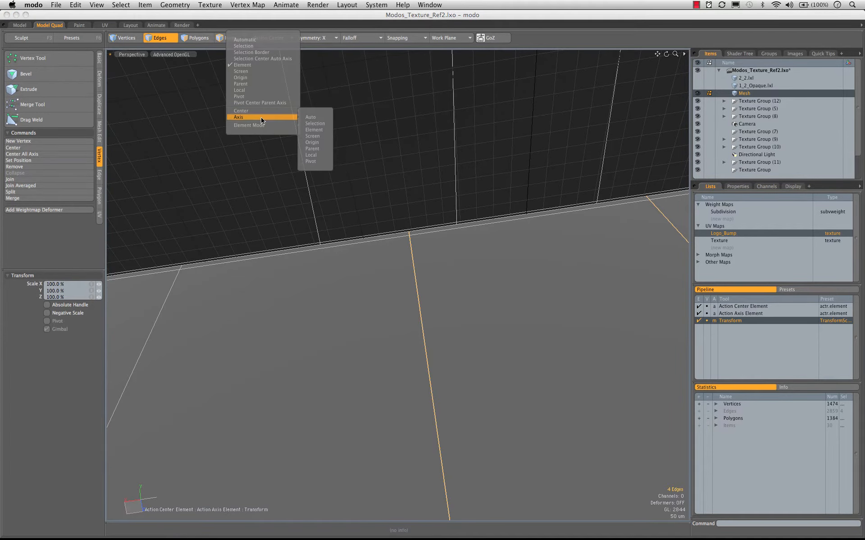
pyautogui.click(323, 118)
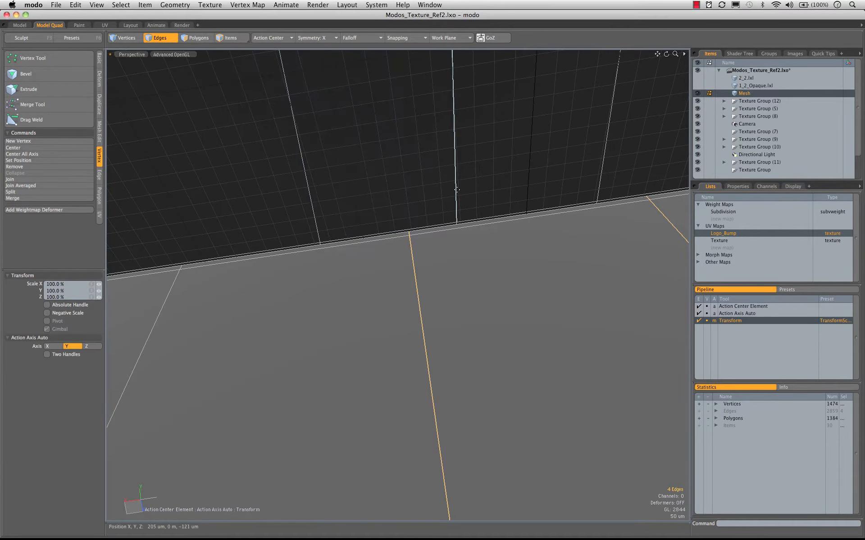
pyautogui.keyDown('alt'); pyautogui.moveTo(431, 179); pyautogui.dragTo(482, 163); pyautogui.keyUp('alt')
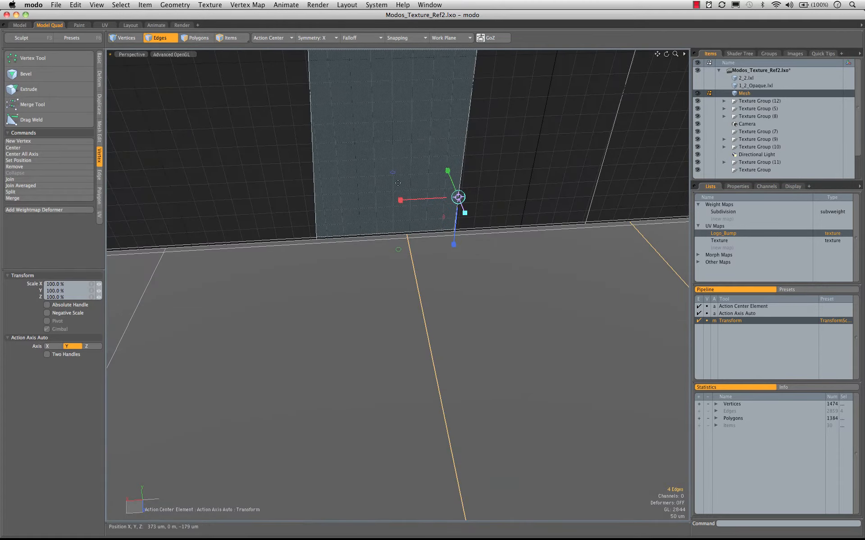
pyautogui.moveTo(401, 200); pyautogui.dragTo(382, 258)
pyautogui.press('space')
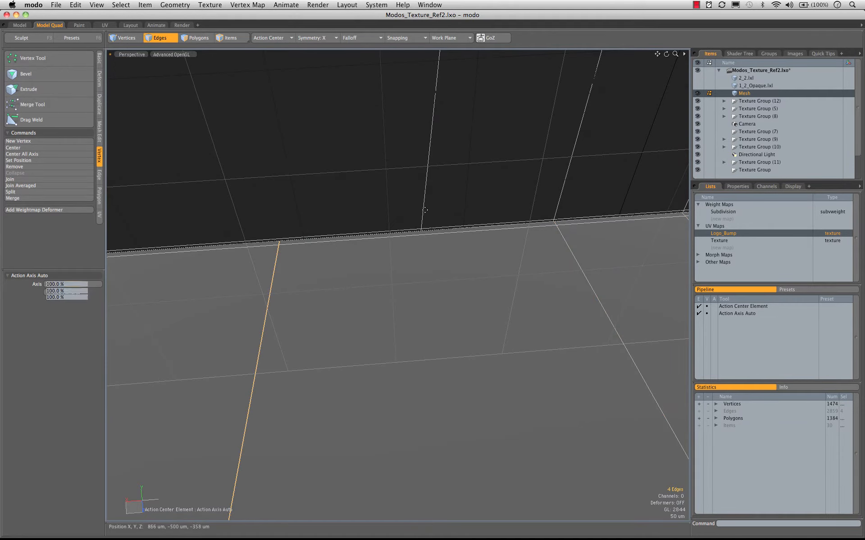
# Step: Scale the next mirrored edges outward along the joint in X, centred on the adjoining face's edge, to line them up
pyautogui.press('r')
pyautogui.click(423, 206)
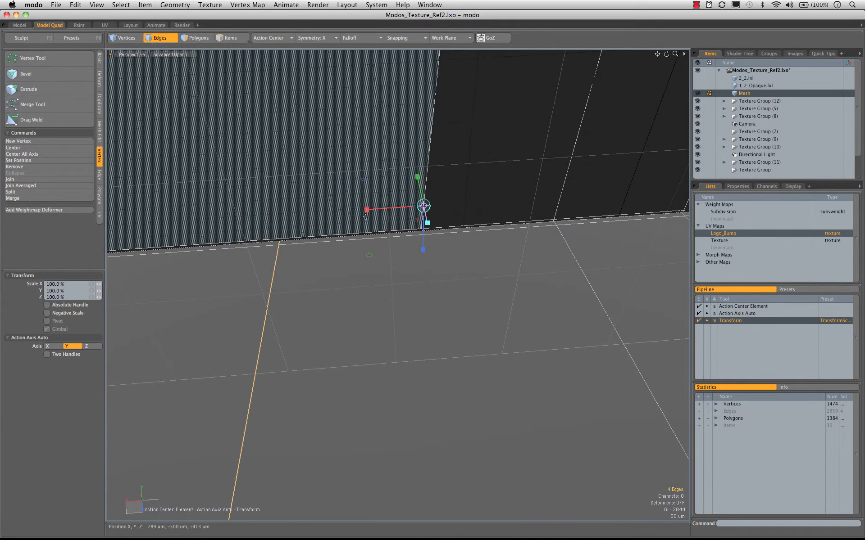
pyautogui.moveTo(367, 208); pyautogui.dragTo(520, 236)
pyautogui.press('space')
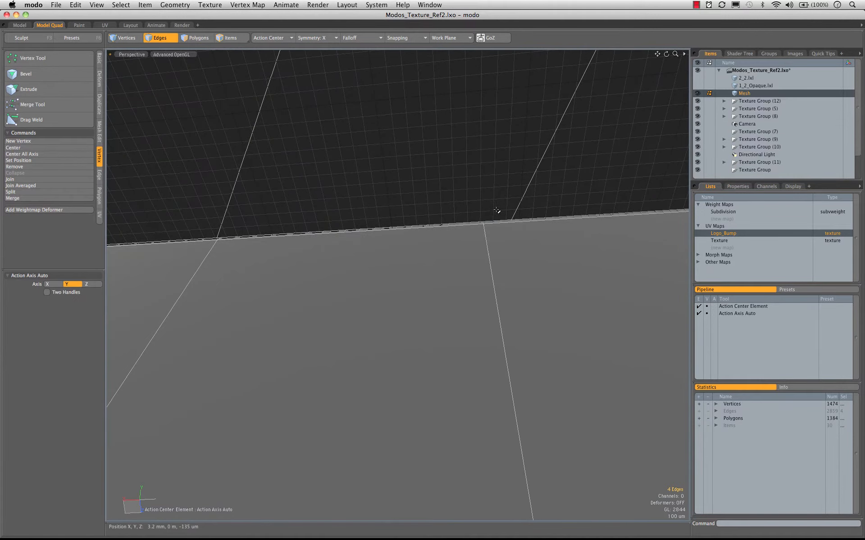
pyautogui.keyDown('alt'); pyautogui.keyDown('shift'); pyautogui.moveTo(509, 278); pyautogui.dragTo(384, 265); pyautogui.keyUp('shift'); pyautogui.keyUp('alt')
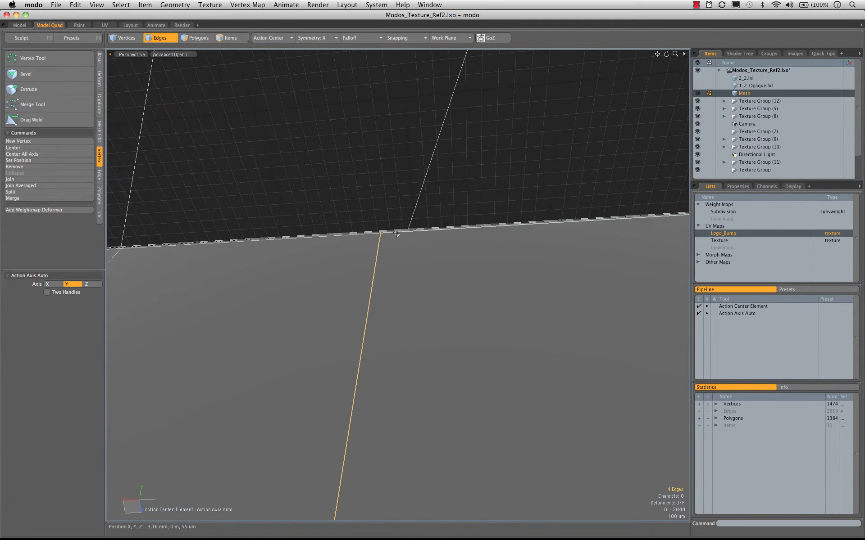
pyautogui.press('w')
pyautogui.keyDown('ctrl'); pyautogui.keyDown('alt'); pyautogui.moveTo(404, 233); pyautogui.dragTo(470, 236); pyautogui.keyUp('alt'); pyautogui.keyUp('ctrl')
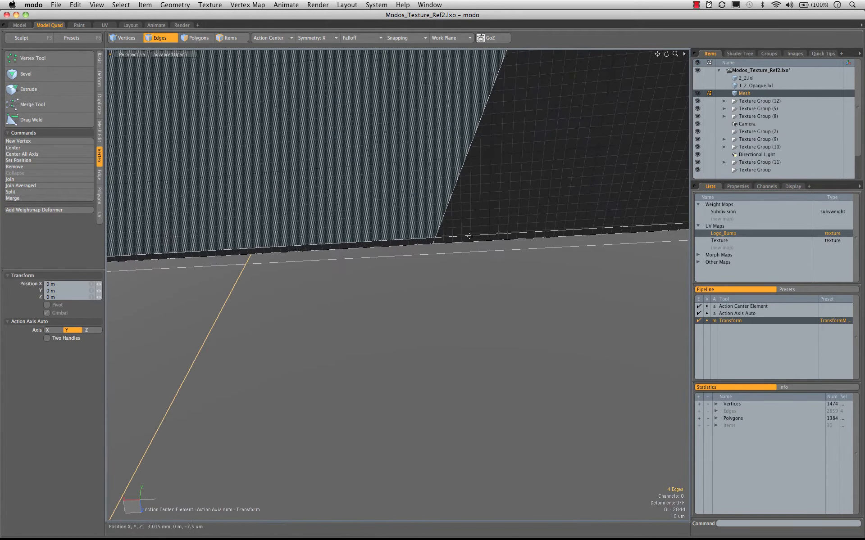
pyautogui.click(434, 241)
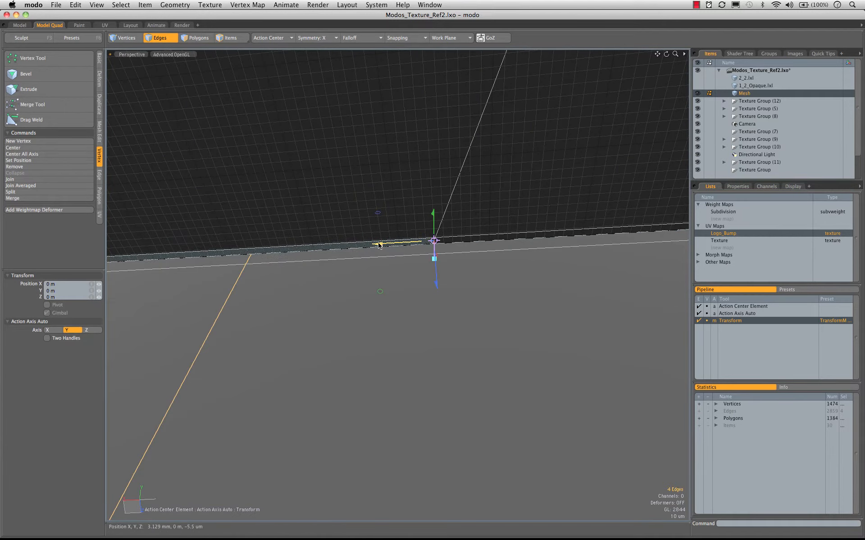
pyautogui.press('r')
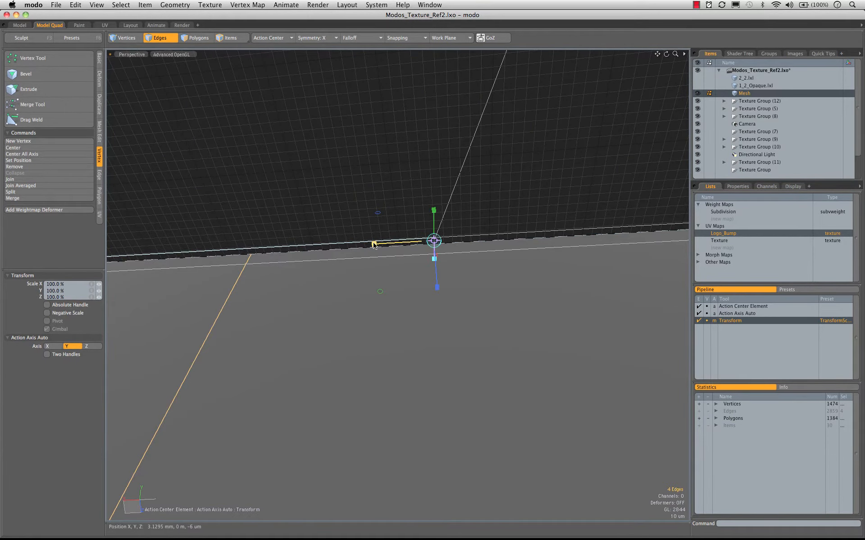
pyautogui.keyDown('ctrl'); pyautogui.keyDown('alt'); pyautogui.moveTo(338, 291); pyautogui.dragTo(149, 299); pyautogui.keyUp('alt'); pyautogui.keyUp('ctrl')
pyautogui.press('space')
pyautogui.click(150, 295)
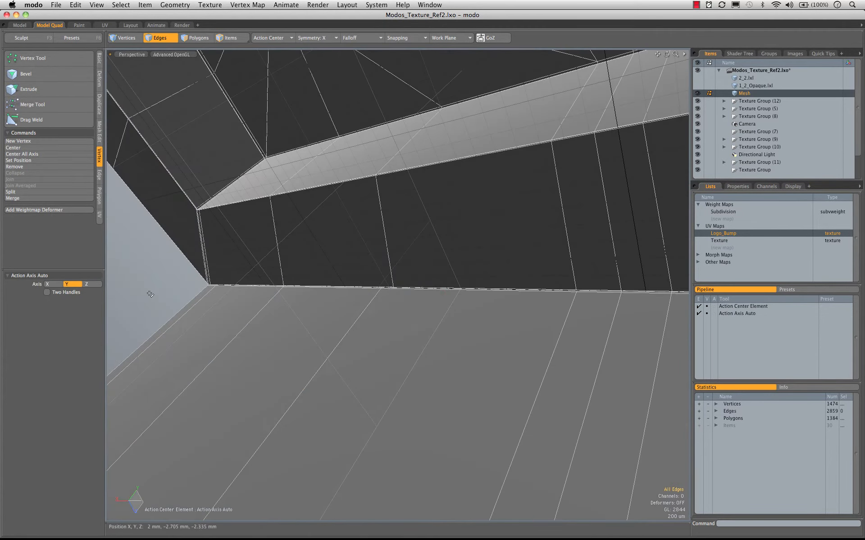
# Step: Select the remaining mismatched outer edges and scale them to 0% in X about the adjoining edge, finishing in vertex selection mode
pyautogui.keyDown('alt'); pyautogui.moveTo(355, 288); pyautogui.dragTo(479, 276); pyautogui.keyUp('alt')
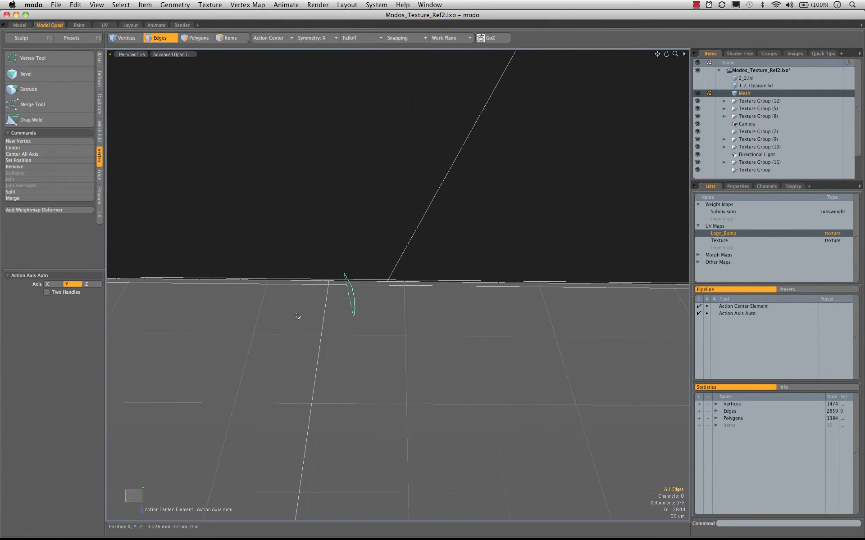
pyautogui.moveTo(297, 316); pyautogui.dragTo(338, 252, button='right')
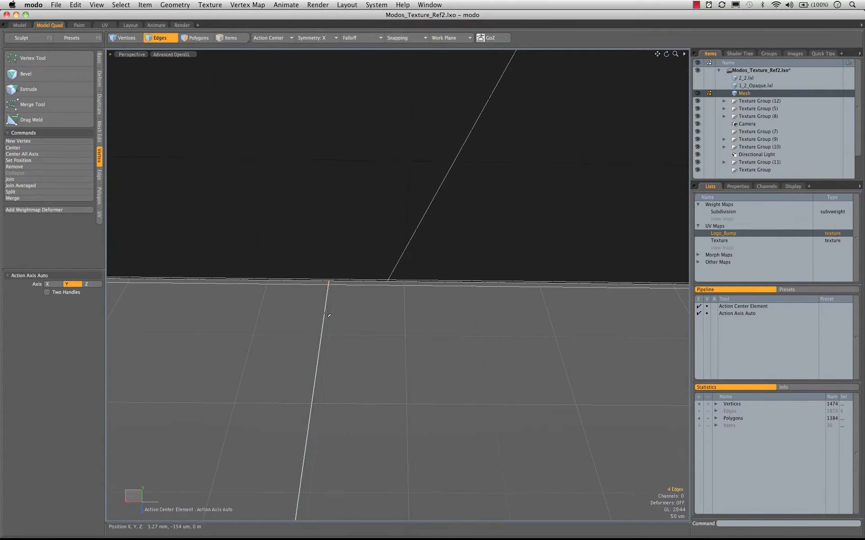
pyautogui.press('r')
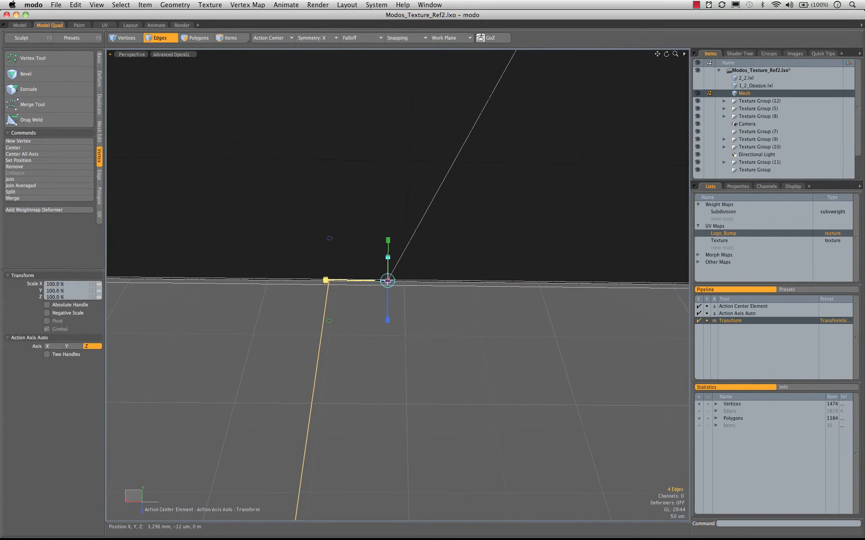
pyautogui.moveTo(326, 280); pyautogui.dragTo(366, 280)
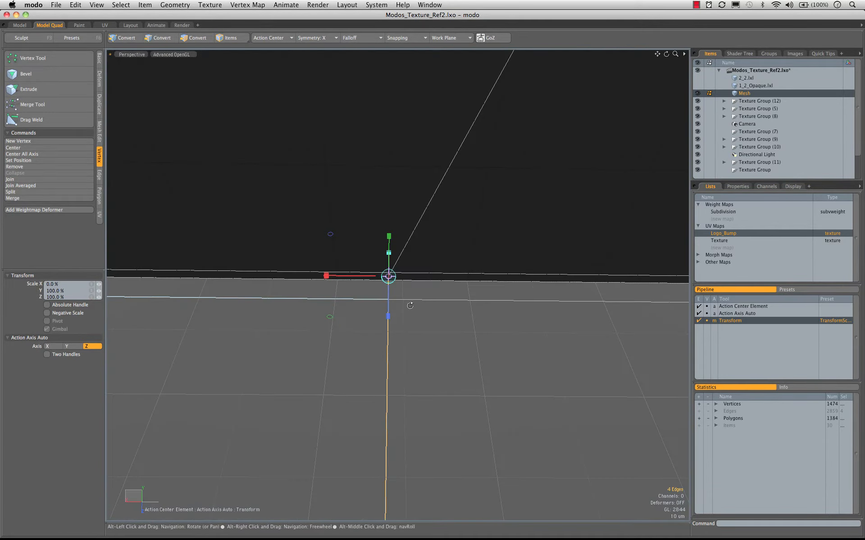
pyautogui.keyDown('alt'); pyautogui.moveTo(488, 264); pyautogui.dragTo(386, 282); pyautogui.keyUp('alt')
pyautogui.press('space')
pyautogui.press('1')
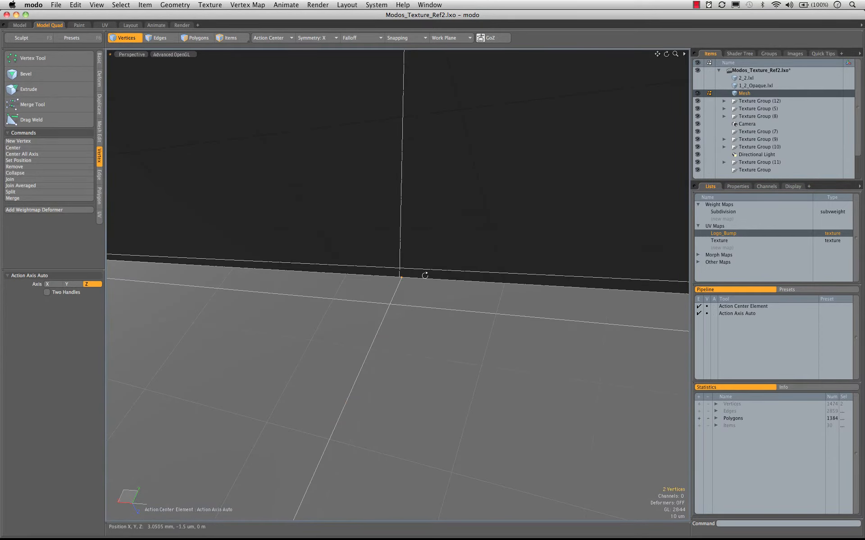
# Step: Select the near-coincident vertices at the aligned joint edge with their mirrored counterparts and join them with Join Averaged
pyautogui.keyDown('alt'); pyautogui.moveTo(425, 276); pyautogui.dragTo(392, 281); pyautogui.keyUp('alt')
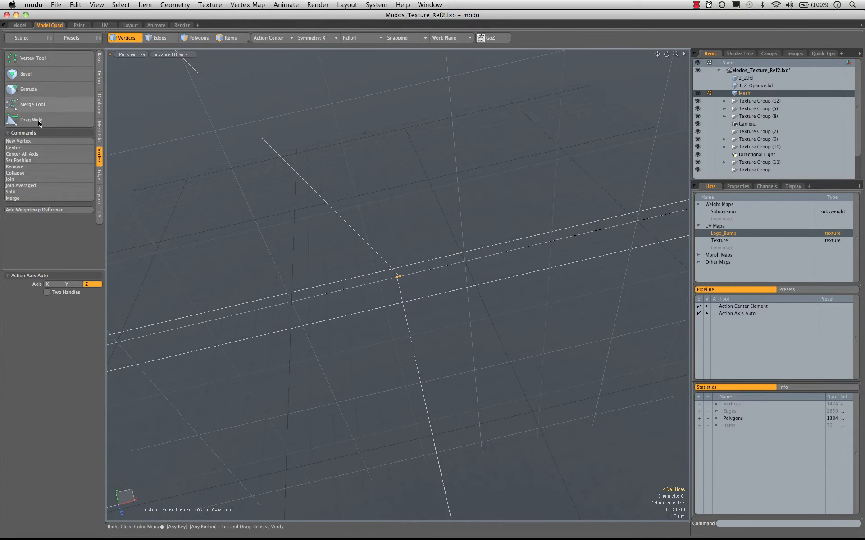
pyautogui.click(18, 186)
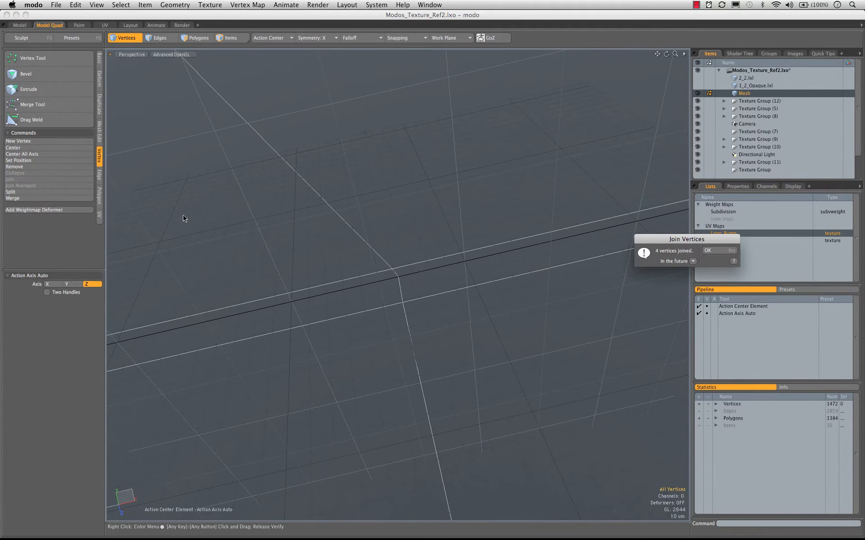
pyautogui.click(714, 251)
# Step: Select the next mismatched vertex pair farther along the joint, mirrored in X, and join each pair with Join Averaged
pyautogui.keyDown('alt'); pyautogui.moveTo(450, 284); pyautogui.dragTo(314, 293); pyautogui.keyUp('alt')
pyautogui.keyDown('alt'); pyautogui.moveTo(619, 210); pyautogui.dragTo(326, 295); pyautogui.keyUp('alt')
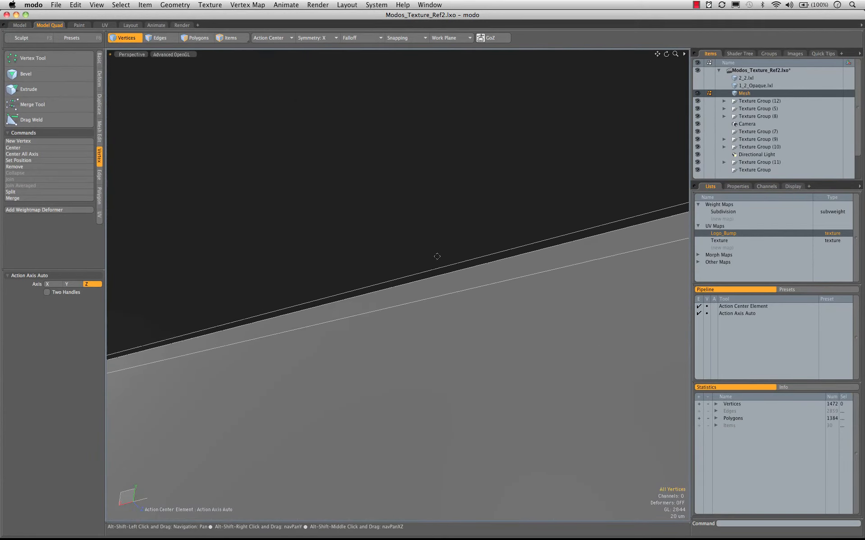
pyautogui.keyDown('alt'); pyautogui.keyDown('shift'); pyautogui.moveTo(436, 256); pyautogui.dragTo(288, 284); pyautogui.keyUp('shift'); pyautogui.keyUp('alt')
pyautogui.keyDown('alt'); pyautogui.keyDown('shift'); pyautogui.moveTo(563, 202); pyautogui.dragTo(266, 287); pyautogui.keyUp('shift'); pyautogui.keyUp('alt')
pyautogui.keyDown('alt'); pyautogui.moveTo(439, 238); pyautogui.dragTo(197, 354); pyautogui.keyUp('alt')
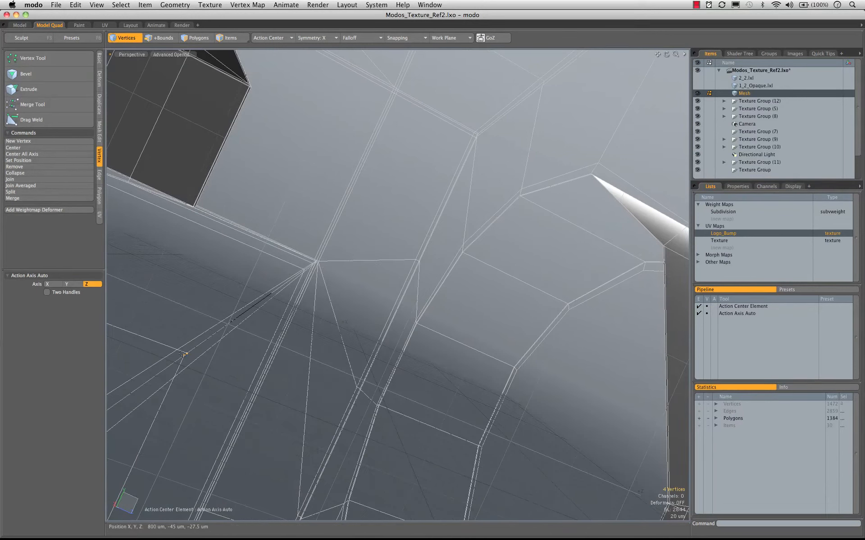
pyautogui.click(27, 185)
pyautogui.click(728, 250)
# Step: Turn off subdivision and scale the mirrored edges near the joint's outer corner in X about the adjoining face's vertex
pyautogui.keyDown('alt'); pyautogui.moveTo(644, 271); pyautogui.dragTo(424, 263); pyautogui.keyUp('alt')
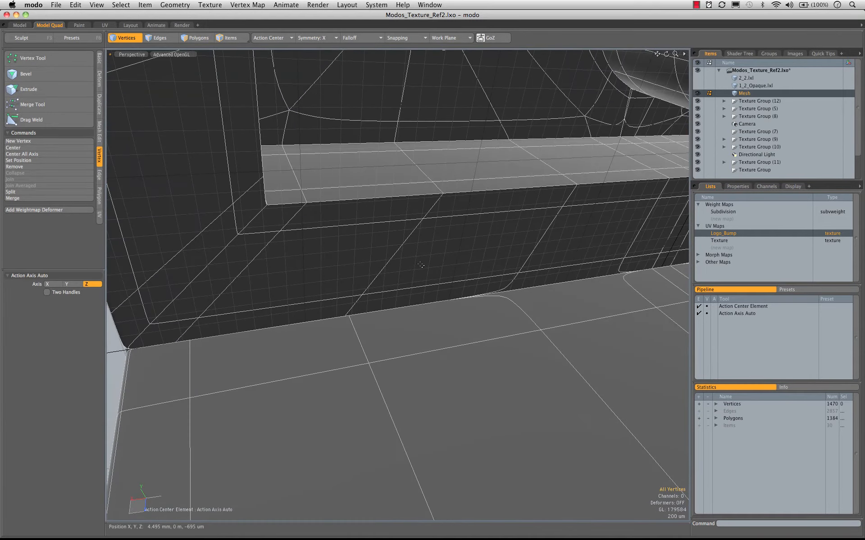
pyautogui.press('Tab')
pyautogui.keyDown('ctrl'); pyautogui.keyDown('alt'); pyautogui.moveTo(255, 341); pyautogui.dragTo(292, 330); pyautogui.keyUp('alt'); pyautogui.keyUp('ctrl')
pyautogui.keyDown('alt'); pyautogui.keyDown('shift'); pyautogui.moveTo(160, 356); pyautogui.dragTo(350, 299); pyautogui.keyUp('shift'); pyautogui.keyUp('alt')
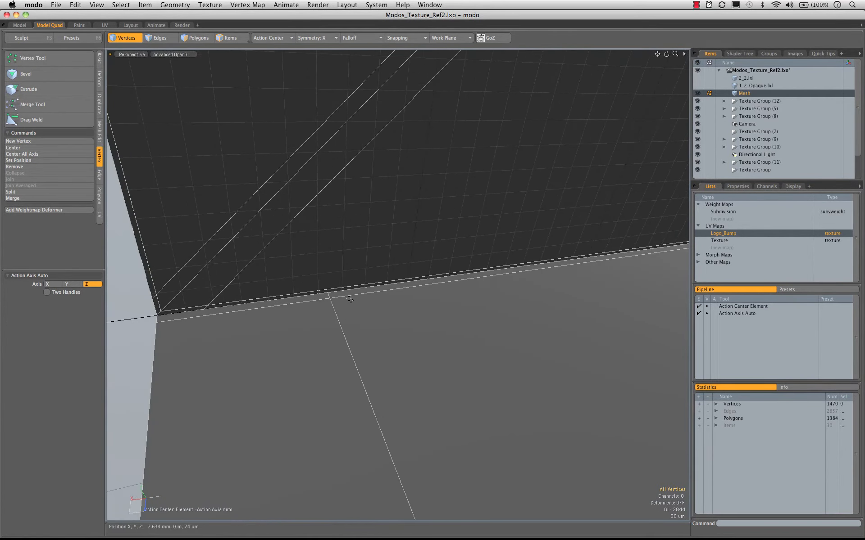
pyautogui.press('2')
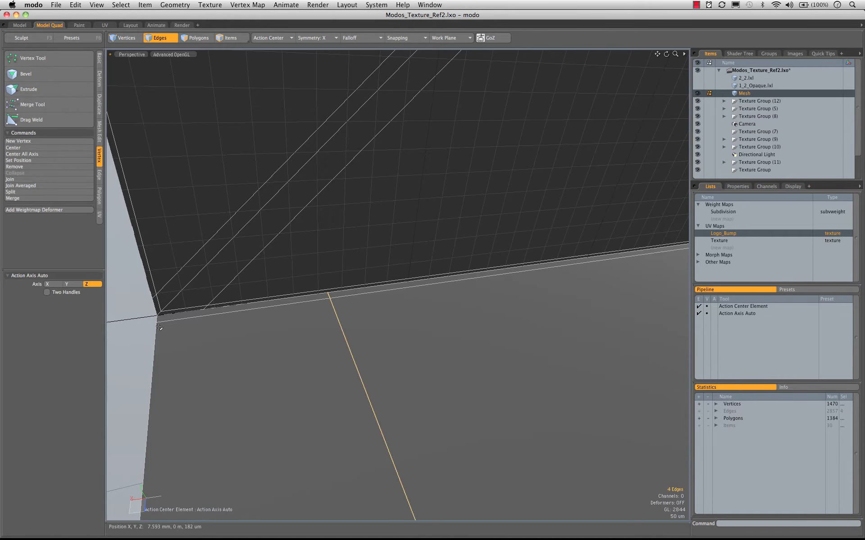
pyautogui.press('r')
pyautogui.click(205, 308)
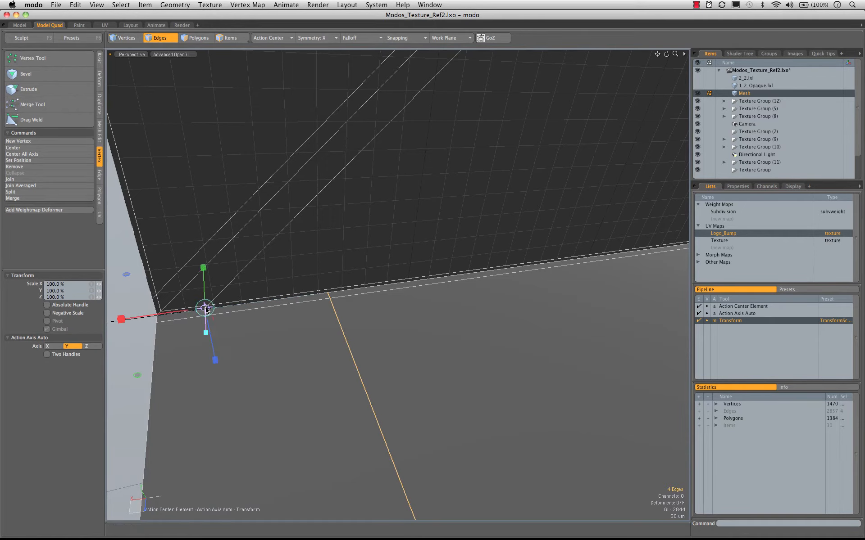
pyautogui.moveTo(122, 320); pyautogui.dragTo(212, 324)
pyautogui.press('space')
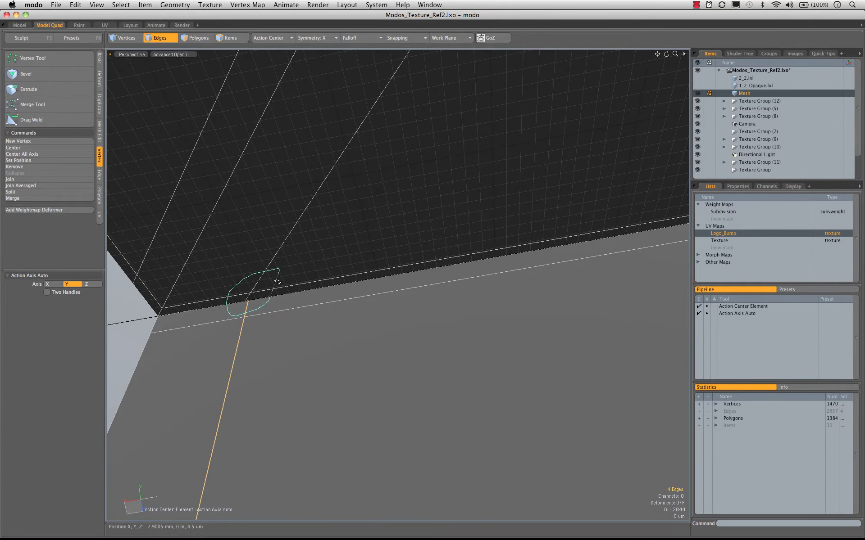
# Step: Select the close vertex pairs beside the joint's outer corner in vertex mode and join each mirrored pair
pyautogui.moveTo(278, 282); pyautogui.dragTo(279, 280, button='right')
pyautogui.press('a')
pyautogui.moveTo(286, 294)
pyautogui.keyDown('ctrl'); pyautogui.keyDown('alt'); pyautogui.mouseDown()
pyautogui.moveTo(441, 261)
pyautogui.moveTo(326, 286)
pyautogui.moveTo(359, 263)
pyautogui.mouseUp(); pyautogui.keyUp('alt'); pyautogui.keyUp('ctrl')
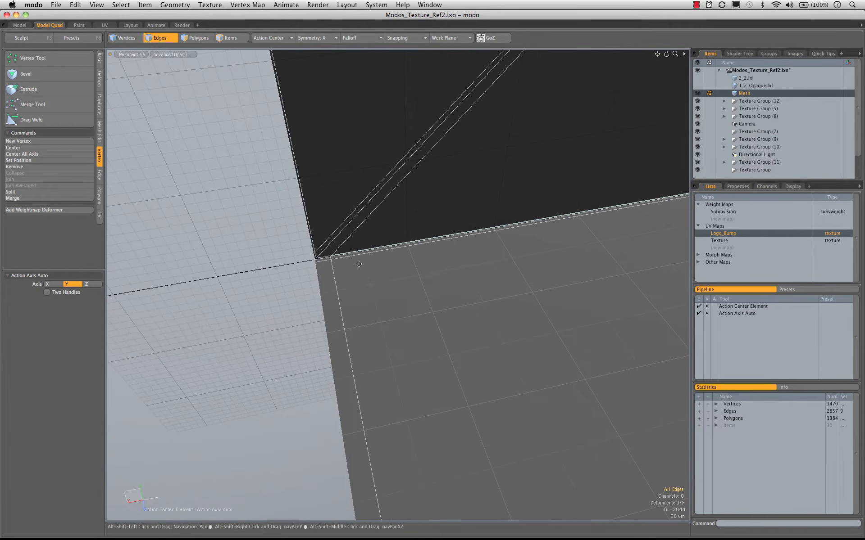
pyautogui.scroll(5, 358, 264)
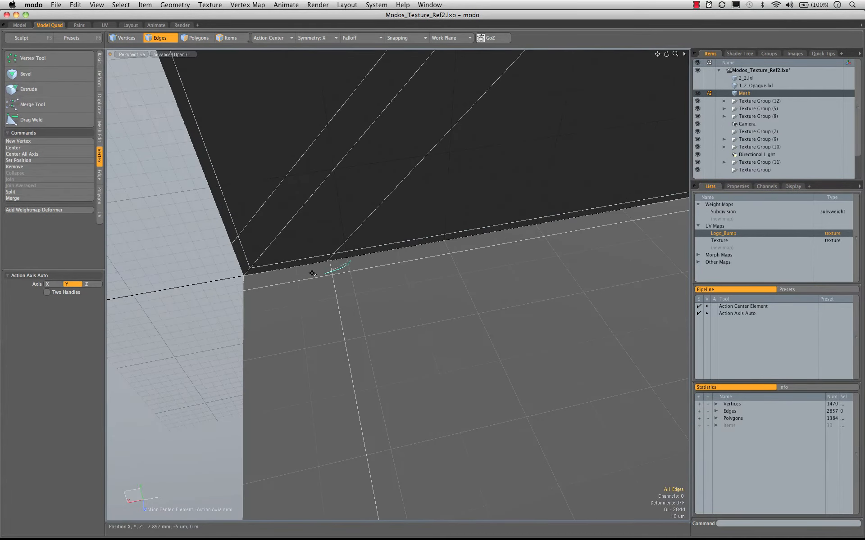
pyautogui.press('3')
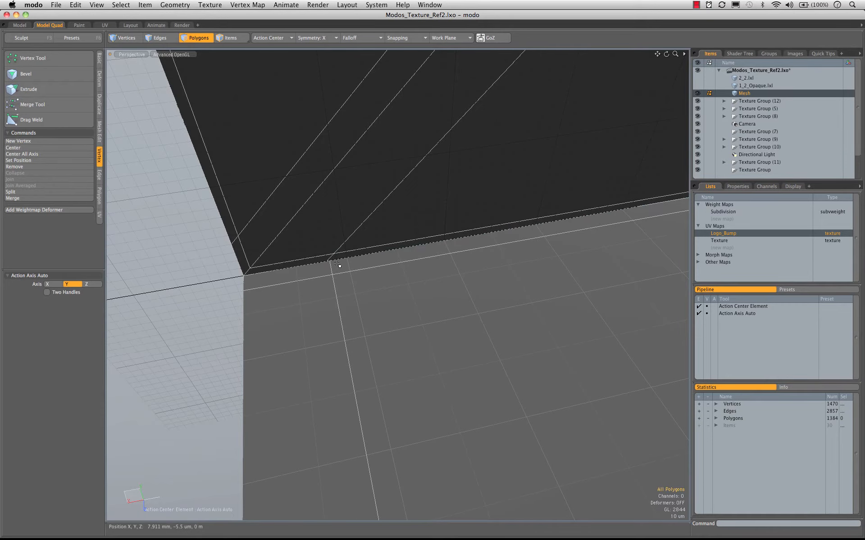
pyautogui.press('1')
pyautogui.keyDown('alt'); pyautogui.moveTo(362, 258); pyautogui.dragTo(494, 208); pyautogui.keyUp('alt')
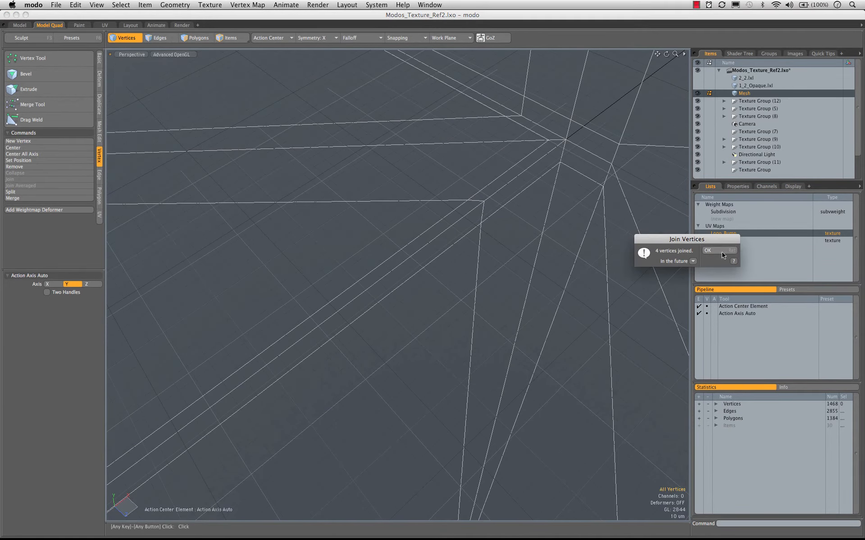
pyautogui.click(723, 253)
# Step: Select the remaining unwelded vertex pair along the joint on both mirrored sides and weld them with Join Averaged
pyautogui.keyDown('alt'); pyautogui.moveTo(466, 271); pyautogui.dragTo(658, 217); pyautogui.keyUp('alt')
pyautogui.keyDown('ctrl'); pyautogui.keyDown('alt'); pyautogui.moveTo(657, 216); pyautogui.dragTo(754, 201); pyautogui.keyUp('alt'); pyautogui.keyUp('ctrl')
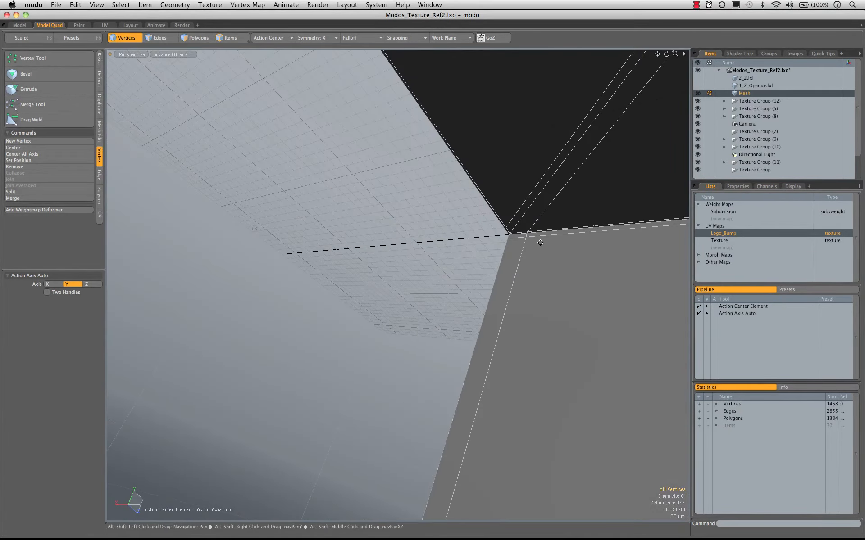
pyautogui.keyDown('alt'); pyautogui.keyDown('shift'); pyautogui.moveTo(620, 253); pyautogui.dragTo(359, 254); pyautogui.keyUp('shift'); pyautogui.keyUp('alt')
pyautogui.keyDown('ctrl'); pyautogui.keyDown('alt'); pyautogui.moveTo(432, 266); pyautogui.dragTo(594, 248); pyautogui.keyUp('alt'); pyautogui.keyUp('ctrl')
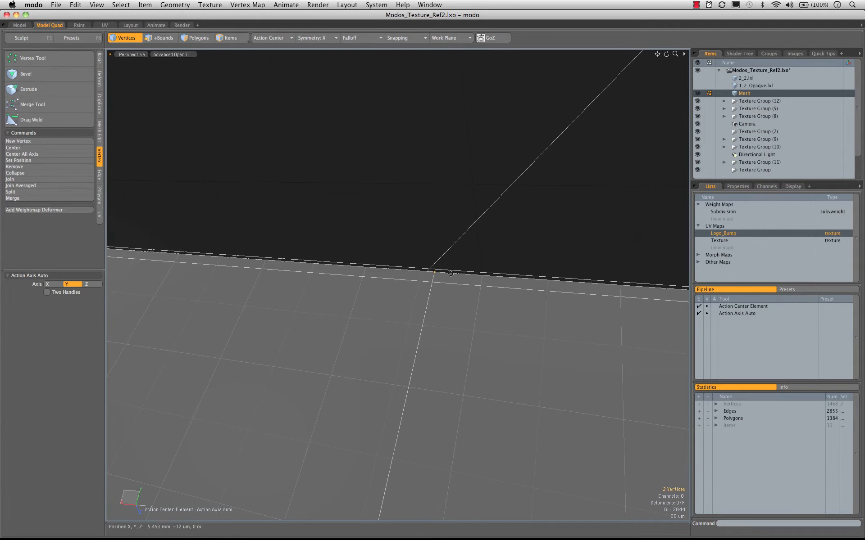
pyautogui.keyDown('alt'); pyautogui.moveTo(450, 273); pyautogui.dragTo(370, 294); pyautogui.keyUp('alt')
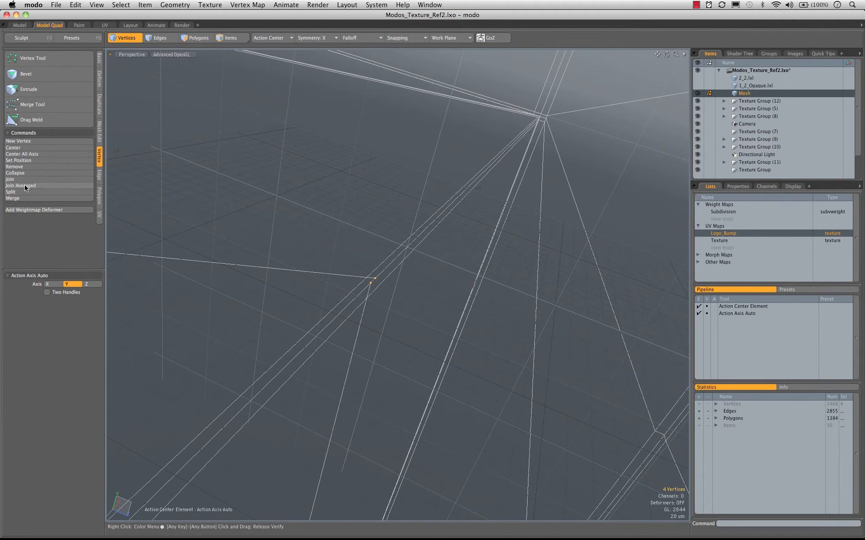
pyautogui.click(26, 186)
pyautogui.click(714, 254)
# Step: Select the vertical edges nearest the inner plate's outer side, set the action center to Automatic, and move them 210 um in X
pyautogui.keyDown('ctrl'); pyautogui.keyDown('alt'); pyautogui.moveTo(531, 297); pyautogui.dragTo(383, 318); pyautogui.keyUp('alt'); pyautogui.keyUp('ctrl')
pyautogui.keyDown('alt'); pyautogui.moveTo(383, 317); pyautogui.dragTo(509, 284); pyautogui.keyUp('alt')
pyautogui.keyDown('alt'); pyautogui.moveTo(508, 283); pyautogui.dragTo(401, 315); pyautogui.keyUp('alt')
pyautogui.keyDown('alt'); pyautogui.keyDown('shift'); pyautogui.moveTo(400, 315); pyautogui.dragTo(455, 283); pyautogui.keyUp('shift'); pyautogui.keyUp('alt')
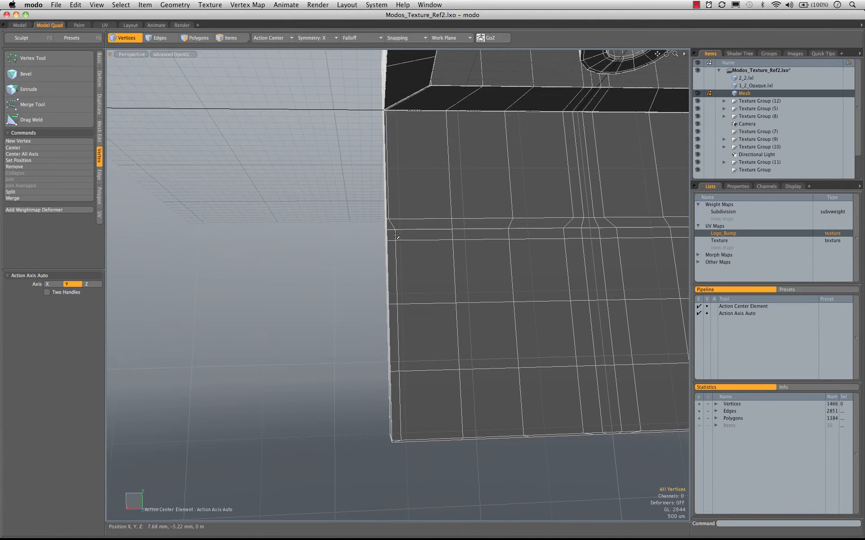
pyautogui.press('2')
pyautogui.moveTo(396, 237); pyautogui.dragTo(396, 266)
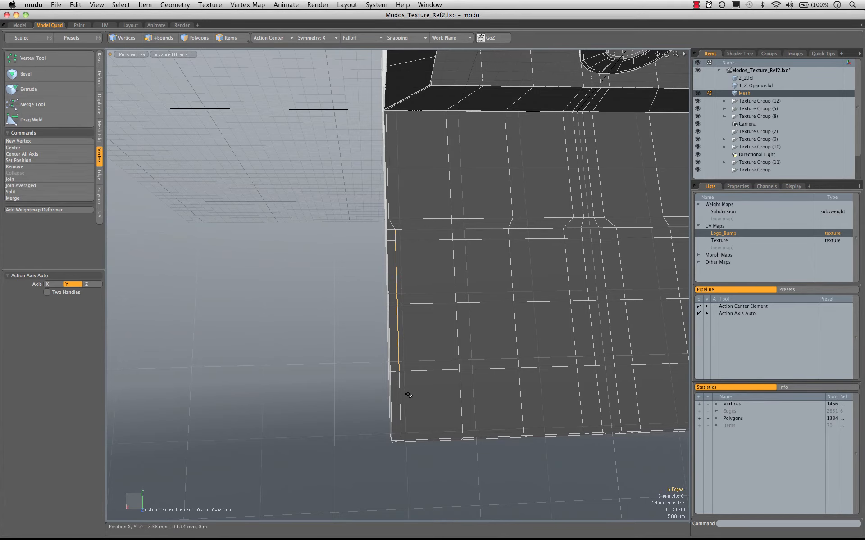
pyautogui.keyDown('ctrl'); pyautogui.keyDown('alt'); pyautogui.moveTo(413, 444); pyautogui.dragTo(438, 419); pyautogui.keyUp('alt'); pyautogui.keyUp('ctrl')
pyautogui.press('w')
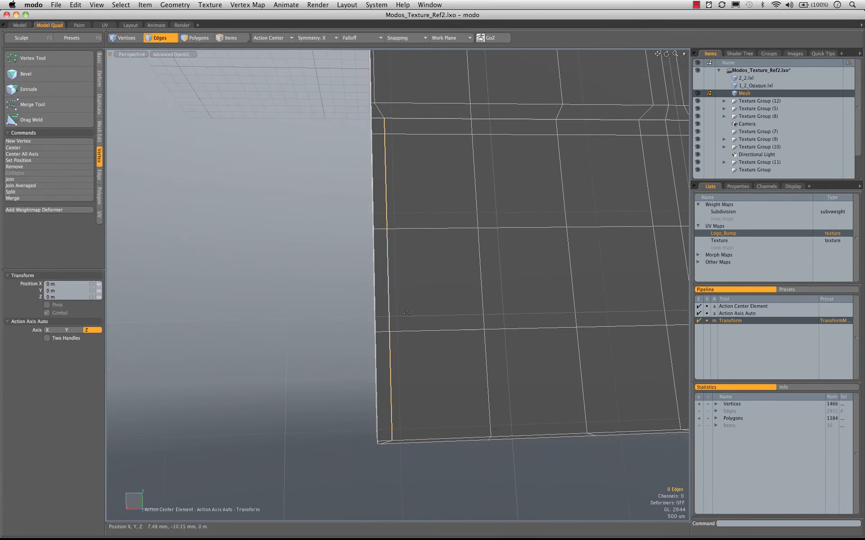
pyautogui.keyDown('alt'); pyautogui.moveTo(418, 271); pyautogui.dragTo(434, 271); pyautogui.keyUp('alt')
pyautogui.click(273, 38)
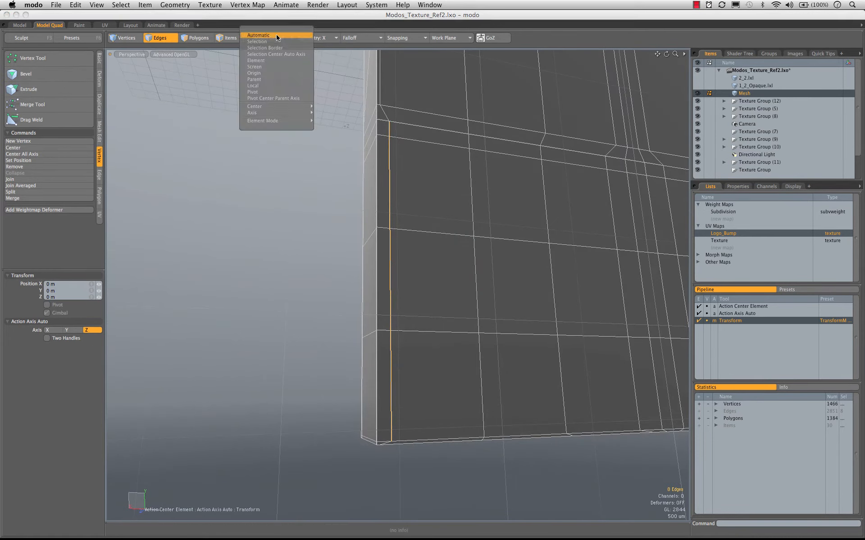
pyautogui.click(275, 36)
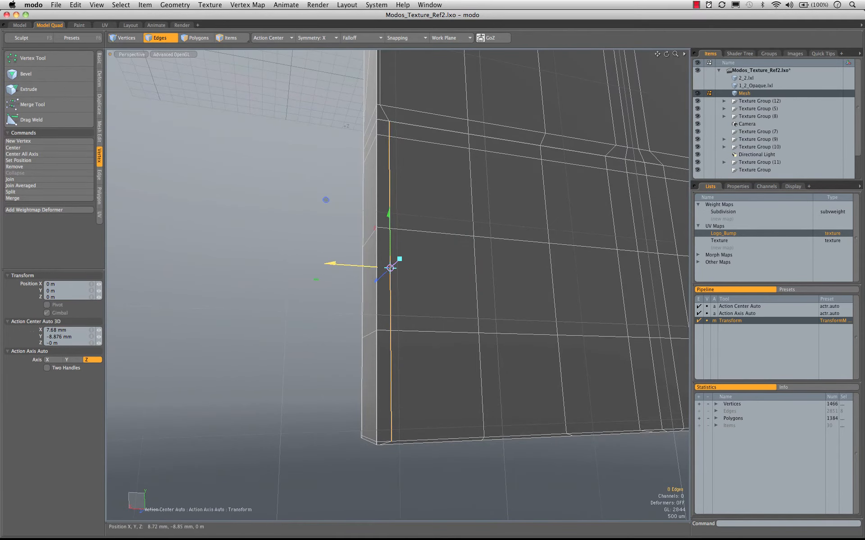
pyautogui.moveTo(390, 268); pyautogui.dragTo(390, 268)
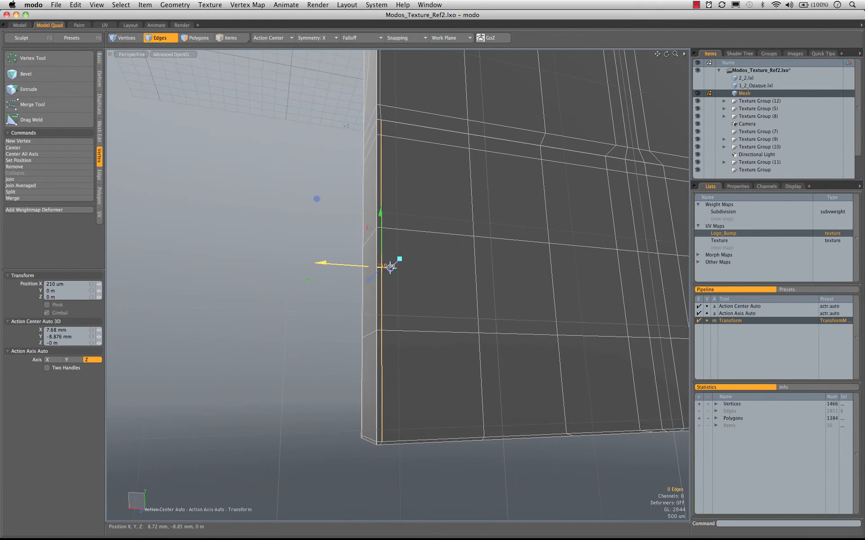
pyautogui.press('q')
pyautogui.click(230, 266)
# Step: In the Model layout, bevel the four vertical-plate stud caps with a 600 um inset, plus a second bevel of 130 um inset and 15 um shift
pyautogui.keyDown('ctrl'); pyautogui.keyDown('alt'); pyautogui.moveTo(505, 276); pyautogui.dragTo(155, 186); pyautogui.keyUp('alt'); pyautogui.keyUp('ctrl')
pyautogui.click(25, 26)
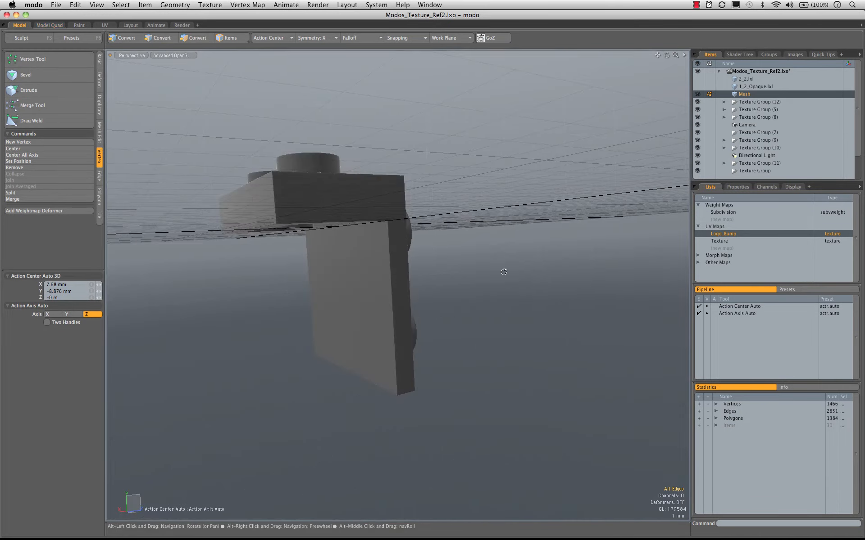
pyautogui.moveTo(506, 270)
pyautogui.keyDown('alt'); pyautogui.mouseDown()
pyautogui.moveTo(585, 194)
pyautogui.moveTo(422, 323)
pyautogui.moveTo(472, 328)
pyautogui.moveTo(193, 353)
pyautogui.moveTo(385, 211)
pyautogui.mouseUp(); pyautogui.keyUp('alt')
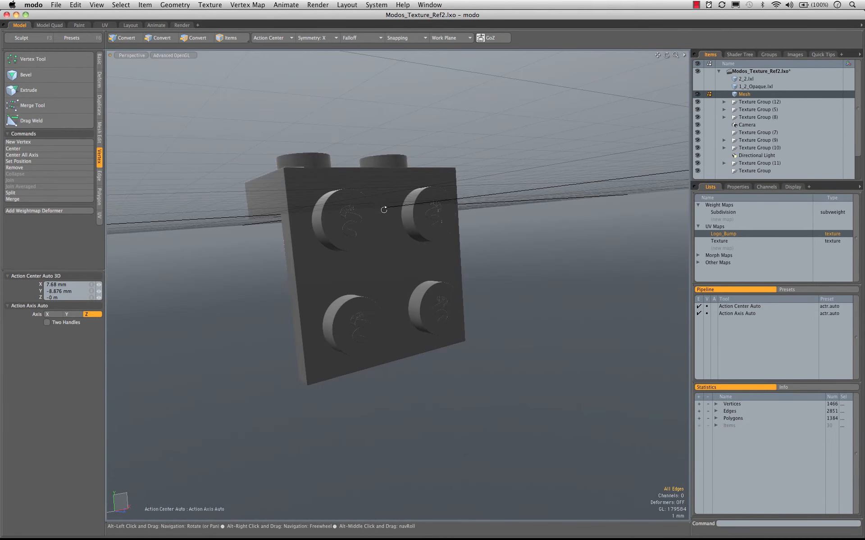
pyautogui.press('3')
pyautogui.click(350, 220)
pyautogui.keyDown('shift'); pyautogui.click(445, 302); pyautogui.keyUp('shift')
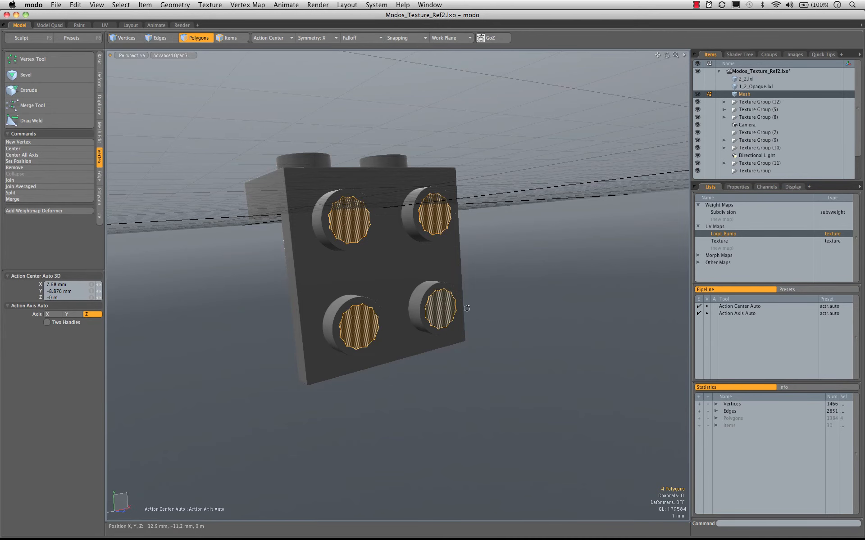
pyautogui.moveTo(466, 308)
pyautogui.keyDown('alt'); pyautogui.mouseDown()
pyautogui.moveTo(380, 252)
pyautogui.moveTo(405, 237)
pyautogui.mouseUp(); pyautogui.keyUp('alt')
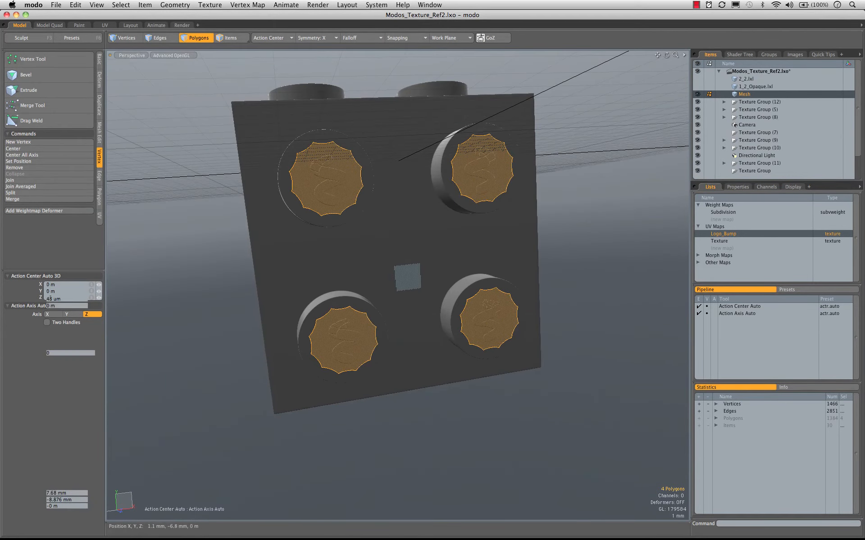
pyautogui.press('b')
pyautogui.moveTo(555, 242); pyautogui.dragTo(612, 205)
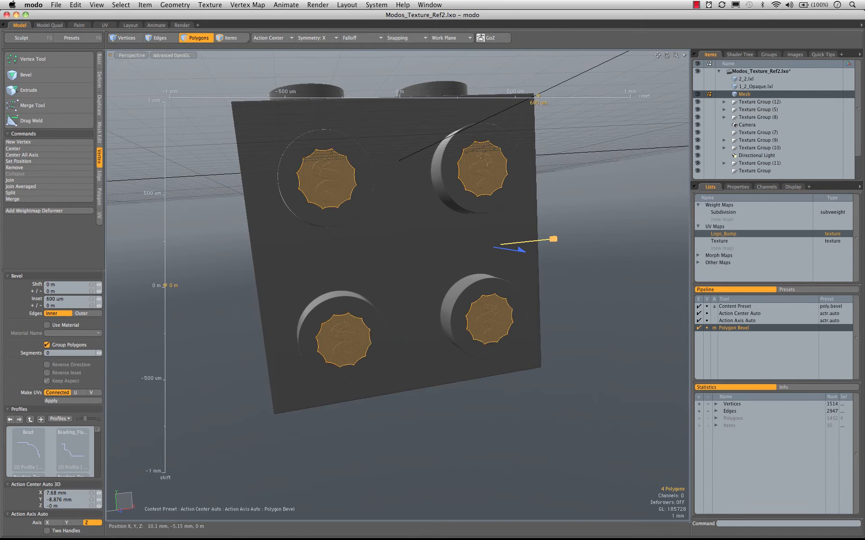
pyautogui.click(568, 282)
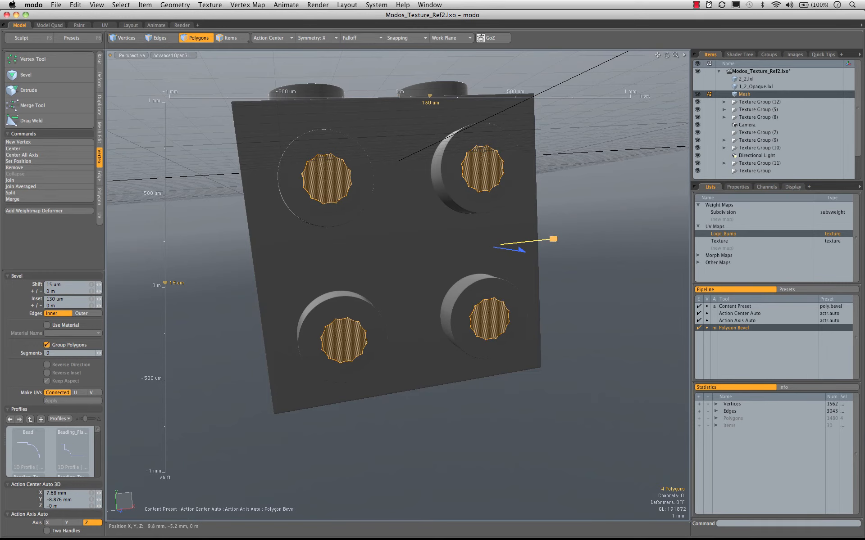
# Step: Bevel the four stud center polygons again with a -5 um inset and -1.05 mm shift to recess them into the studs
pyautogui.keyDown('shift'); pyautogui.click(638, 305); pyautogui.keyUp('shift')
pyautogui.keyDown('alt'); pyautogui.moveTo(637, 304); pyautogui.dragTo(749, 359); pyautogui.keyUp('alt')
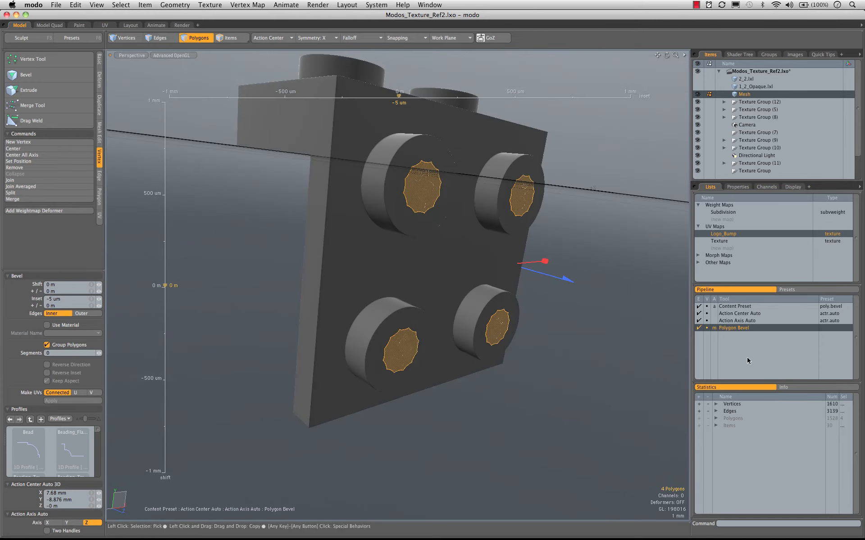
pyautogui.moveTo(567, 280); pyautogui.dragTo(555, 276)
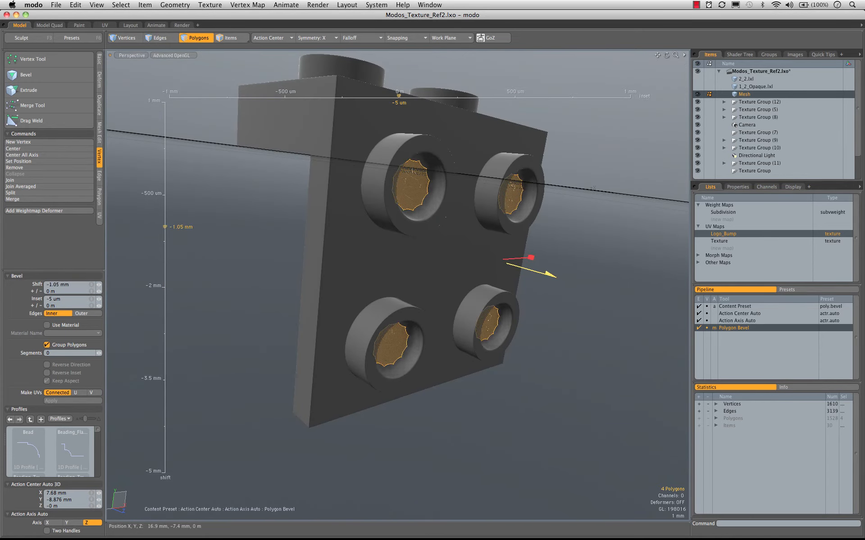